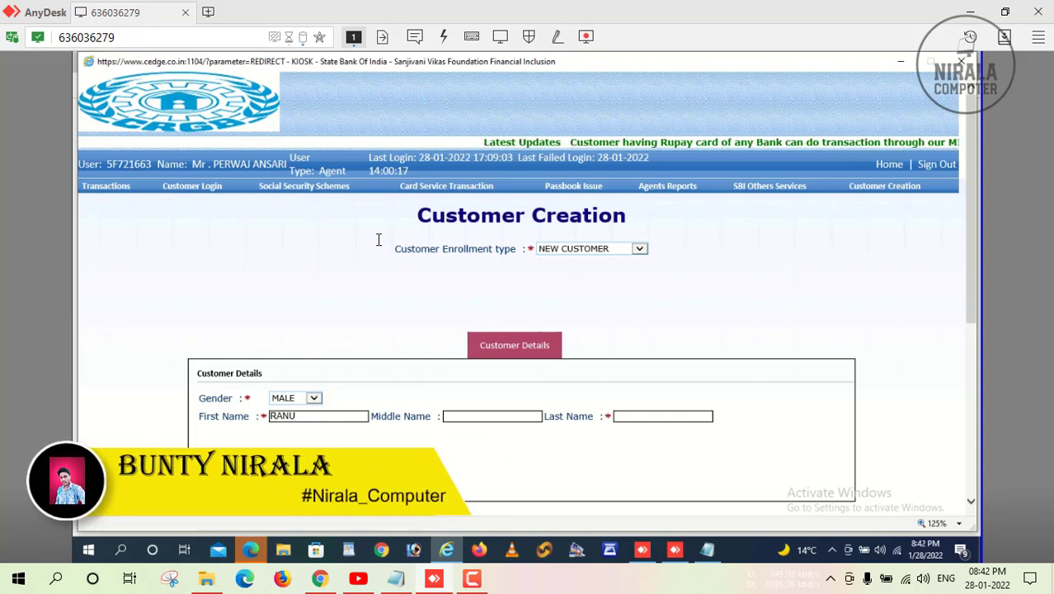
Correct the customer's first name, enter their surname in Last Name, and scroll down the Customer Creation form.
{"action": "left_click", "coordinate": [288, 415]}
{"action": "key", "text": "BackSpace"}
{"action": "type", "text": "M"}
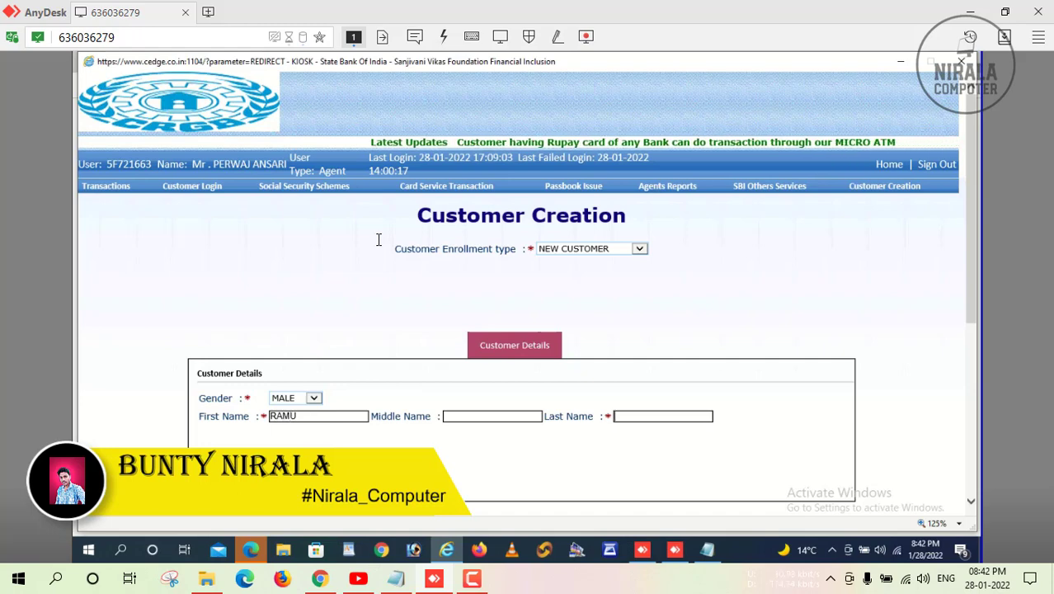
{"action": "key", "text": "Tab"}
{"action": "key", "text": "Tab"}
{"action": "type", "text": "SINHA"}
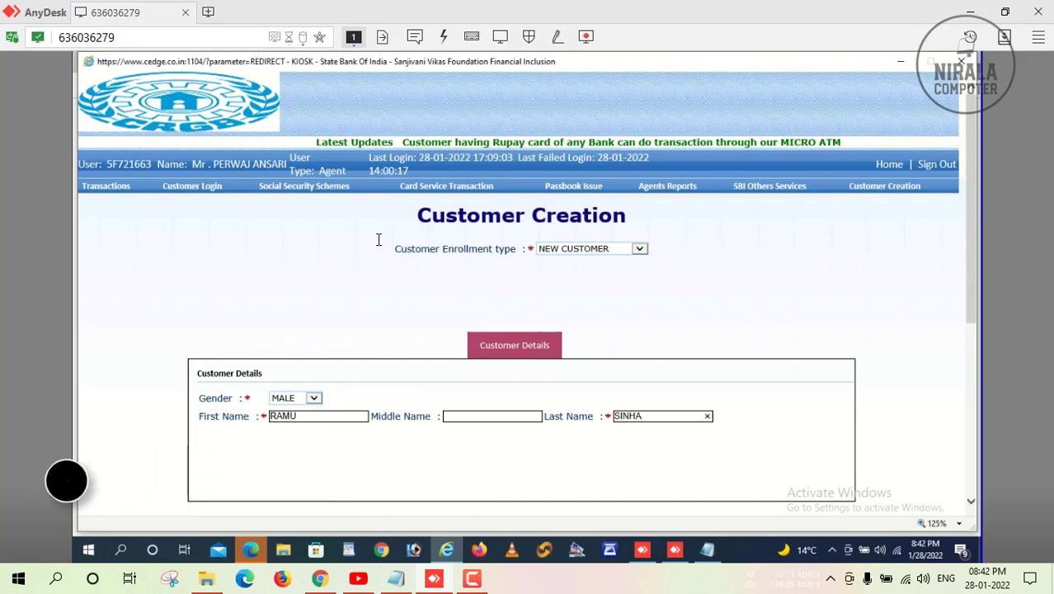
{"action": "scroll", "coordinate": [379, 239], "scroll_direction": "down", "scroll_amount": 1}
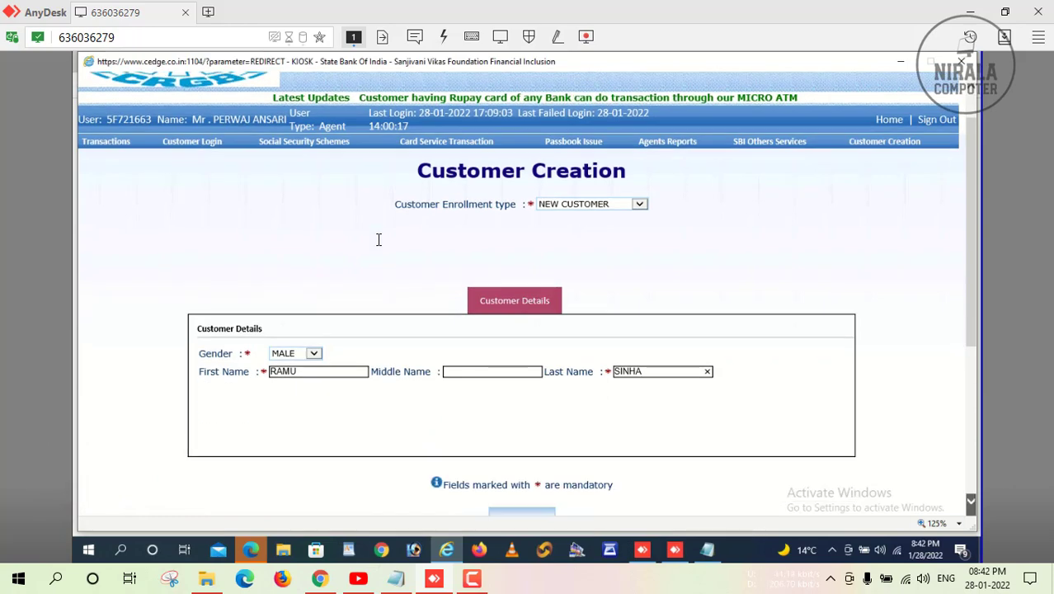
{"action": "scroll", "coordinate": [378, 239], "scroll_direction": "down", "scroll_amount": 2}
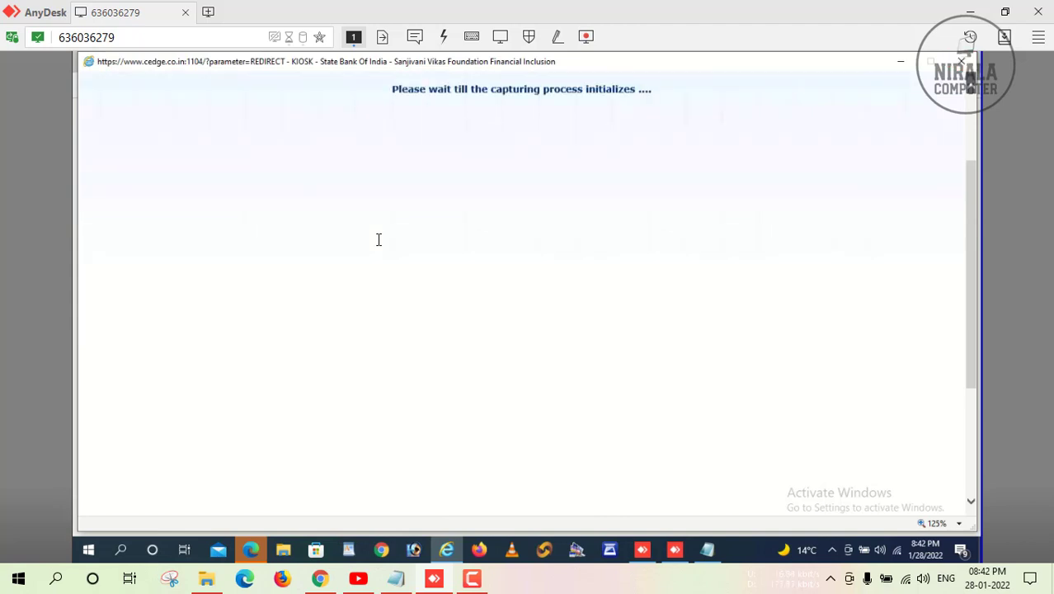
Attempt the Left Hand Thumb fingerprint capture and dismiss the TypeError and request-failed alerts.
{"action": "scroll", "coordinate": [379, 239], "scroll_direction": "up", "scroll_amount": 2}
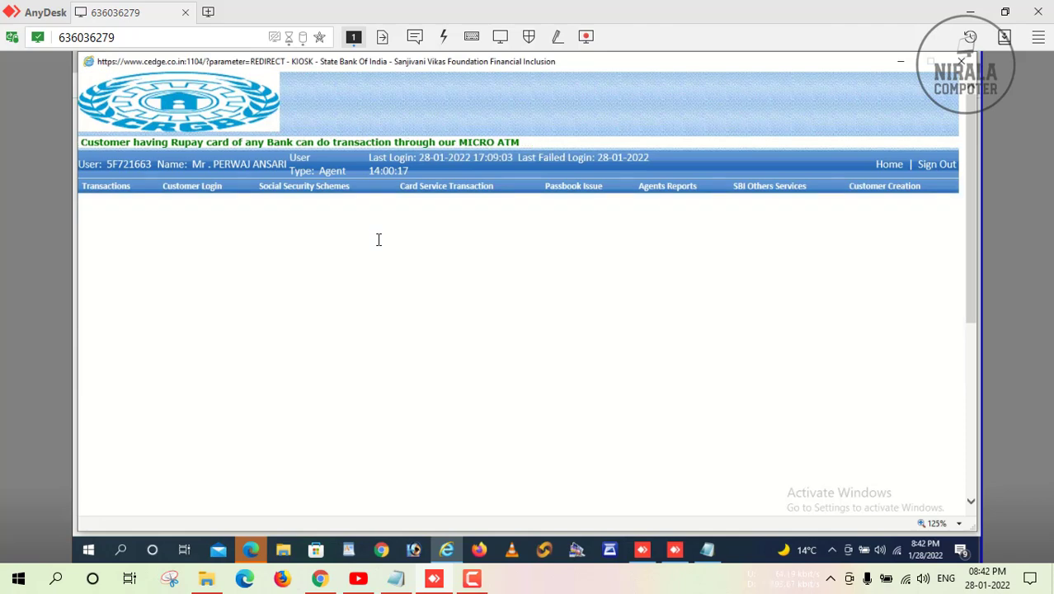
{"action": "scroll", "coordinate": [379, 239], "scroll_direction": "down", "scroll_amount": 1}
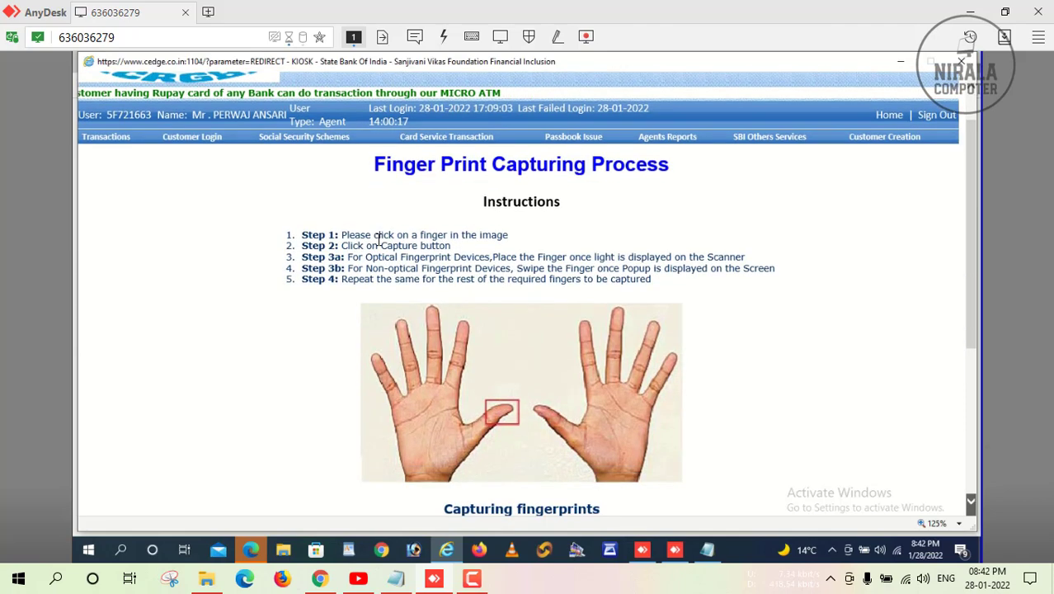
{"action": "scroll", "coordinate": [379, 239], "scroll_direction": "down", "scroll_amount": 1}
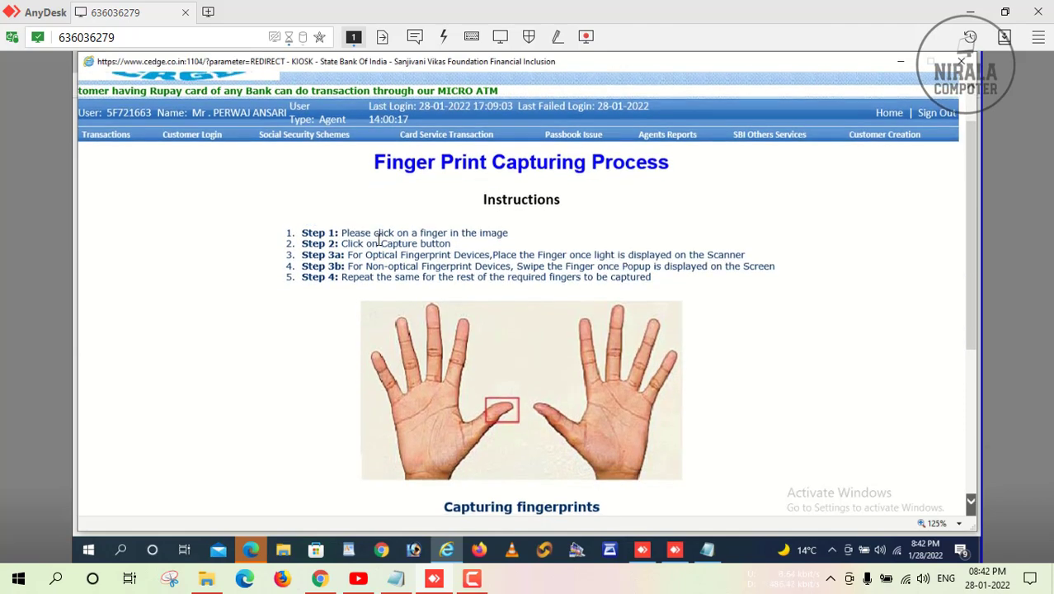
{"action": "scroll", "coordinate": [379, 239], "scroll_direction": "down", "scroll_amount": 1}
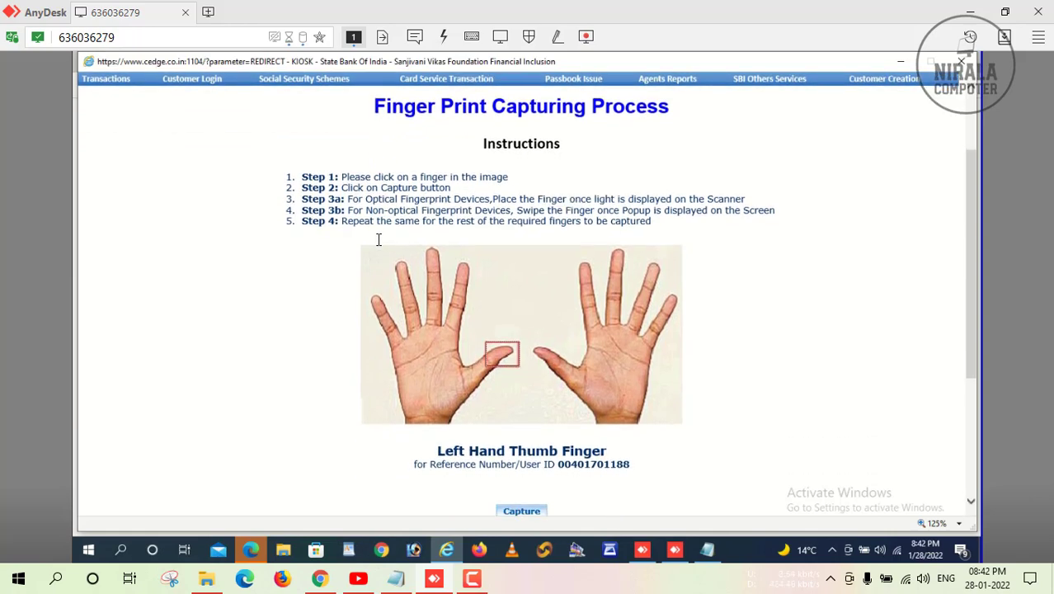
{"action": "scroll", "coordinate": [379, 239], "scroll_direction": "down", "scroll_amount": 1}
{"action": "scroll", "coordinate": [378, 239], "scroll_direction": "down", "scroll_amount": 1}
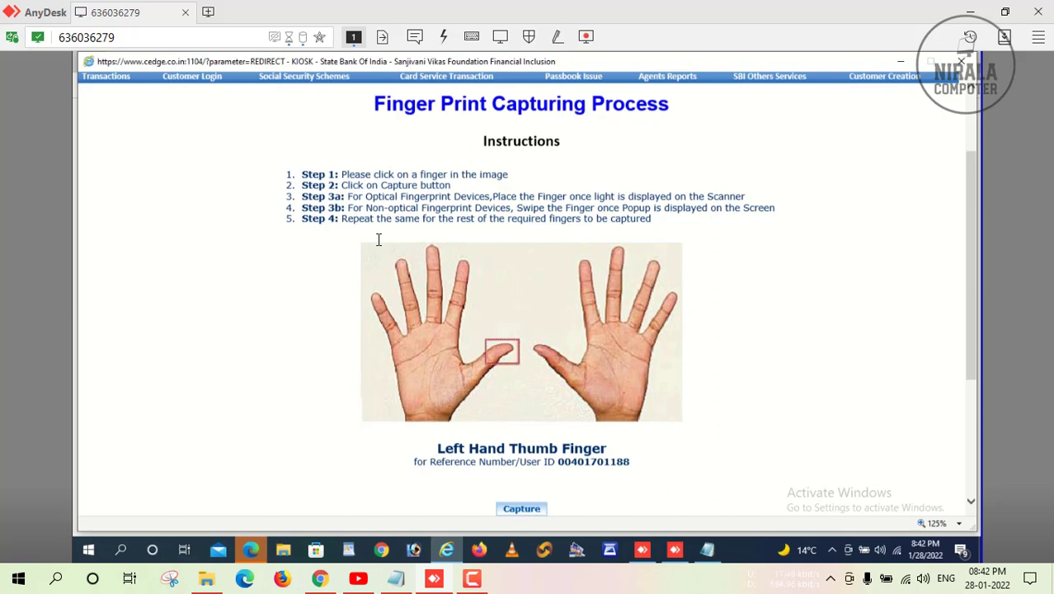
{"action": "scroll", "coordinate": [378, 239], "scroll_direction": "down", "scroll_amount": 3}
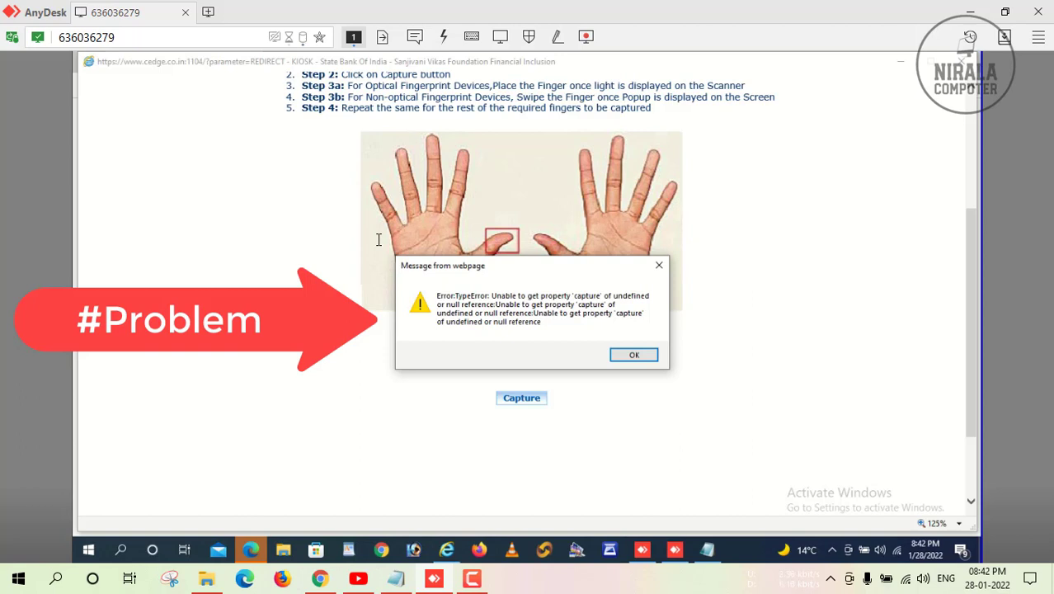
{"action": "left_click", "coordinate": [644, 358]}
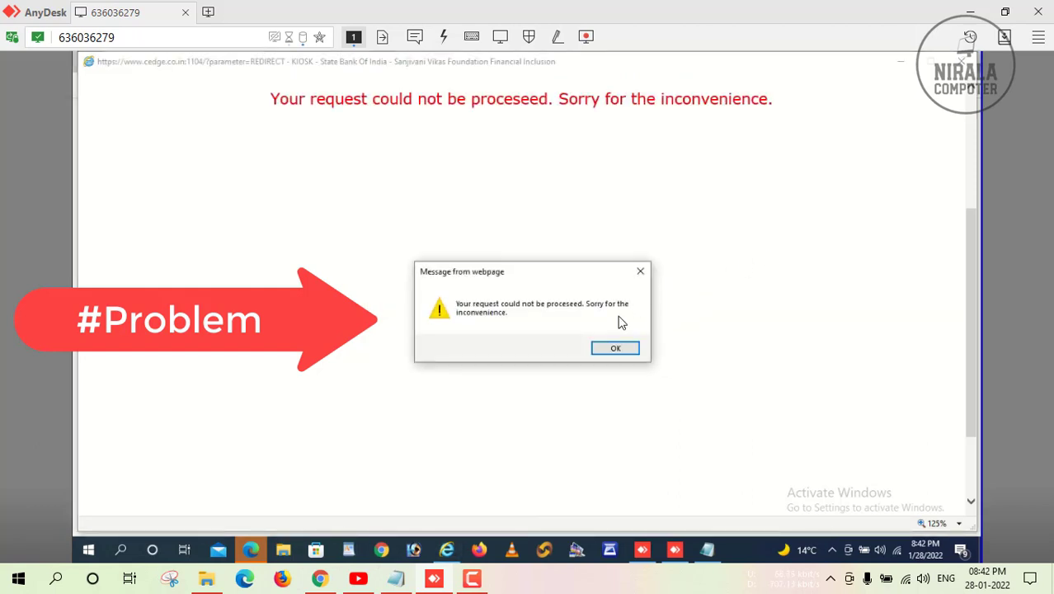
{"action": "key", "text": "Return"}
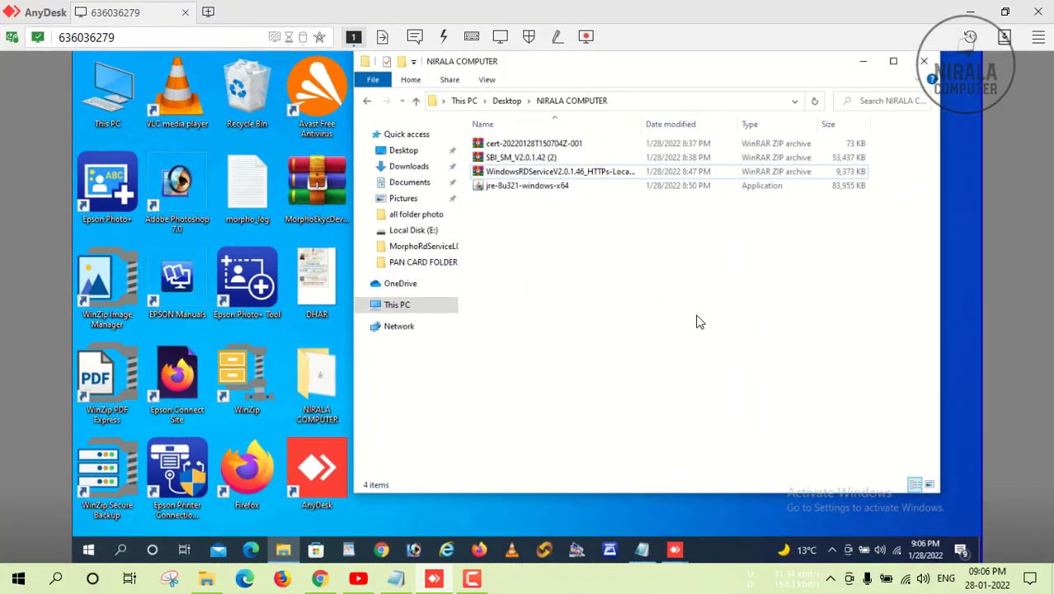
Run jre-8u321-windows-x64 as administrator and approve the User Account Control prompt.
{"action": "left_click", "coordinate": [557, 188]}
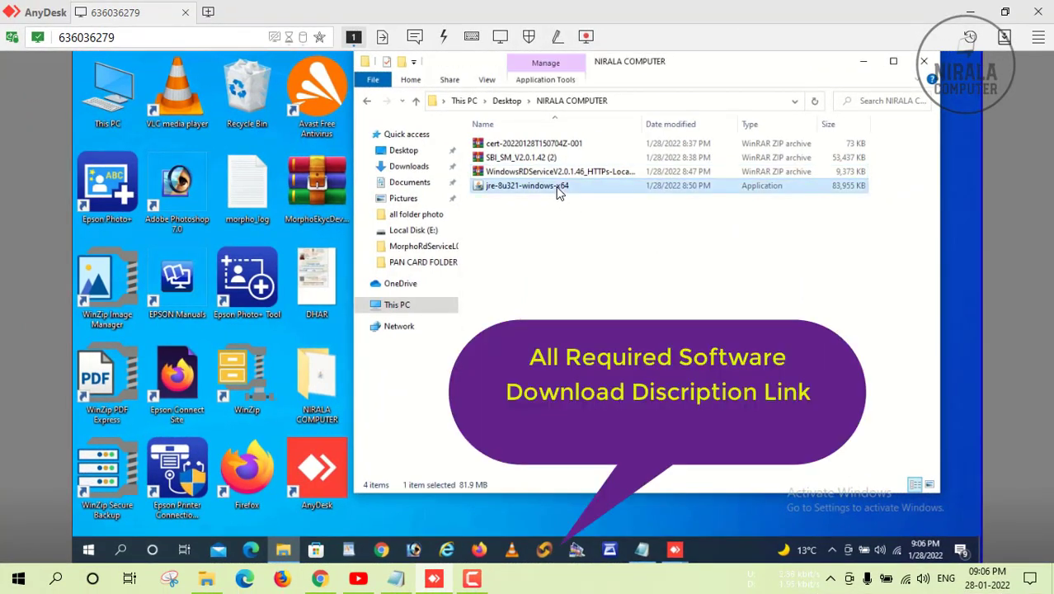
{"action": "right_click", "coordinate": [558, 189]}
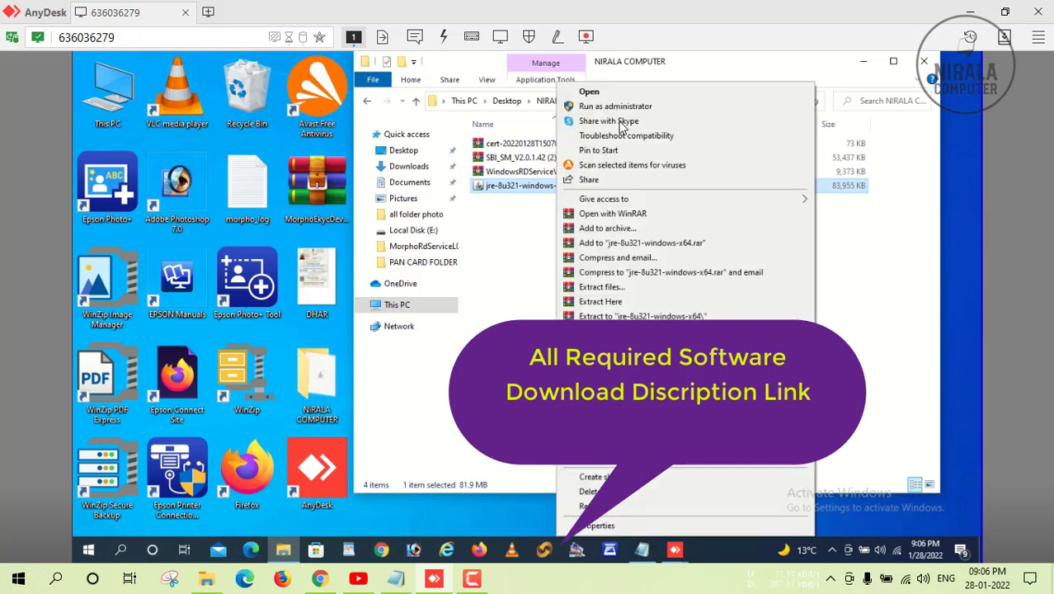
{"action": "left_click", "coordinate": [620, 107]}
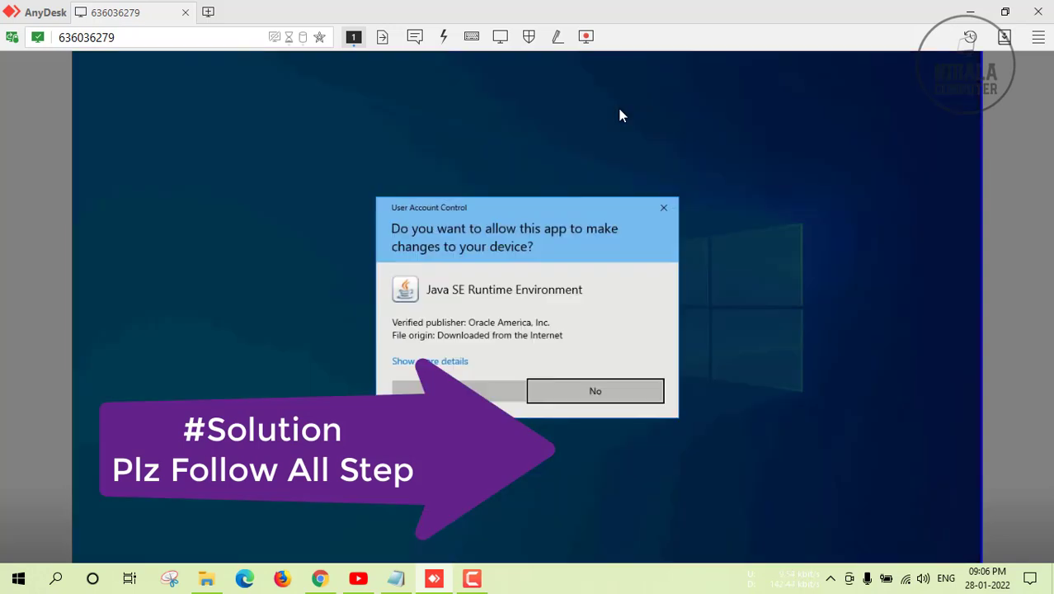
{"action": "left_click", "coordinate": [482, 392]}
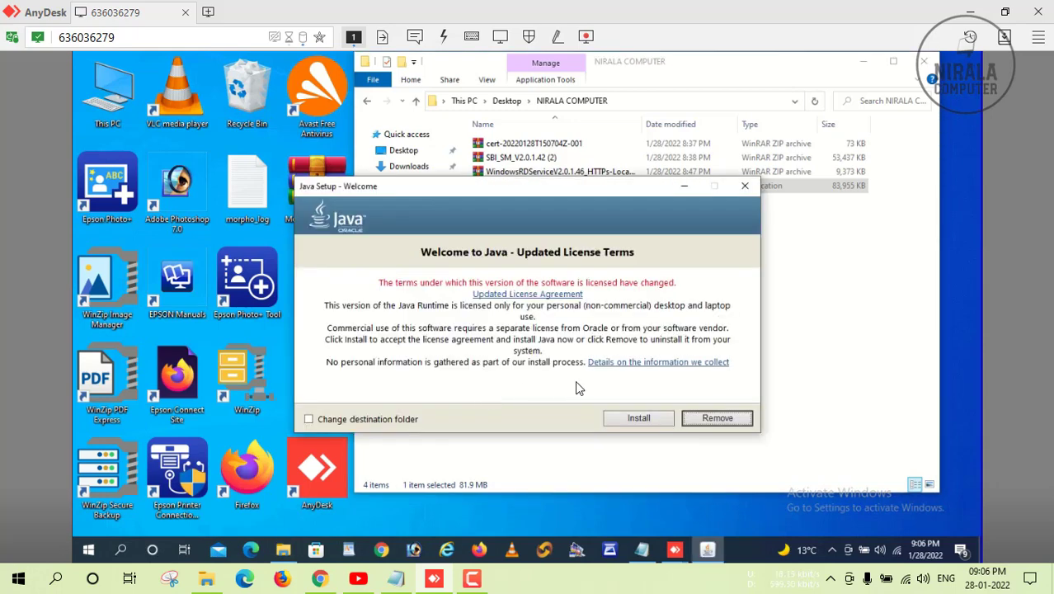
Install Java, uninstall the out-of-date Java 7 Update 51 and Java 8 Update 311, then close Setup.
{"action": "left_click", "coordinate": [639, 416]}
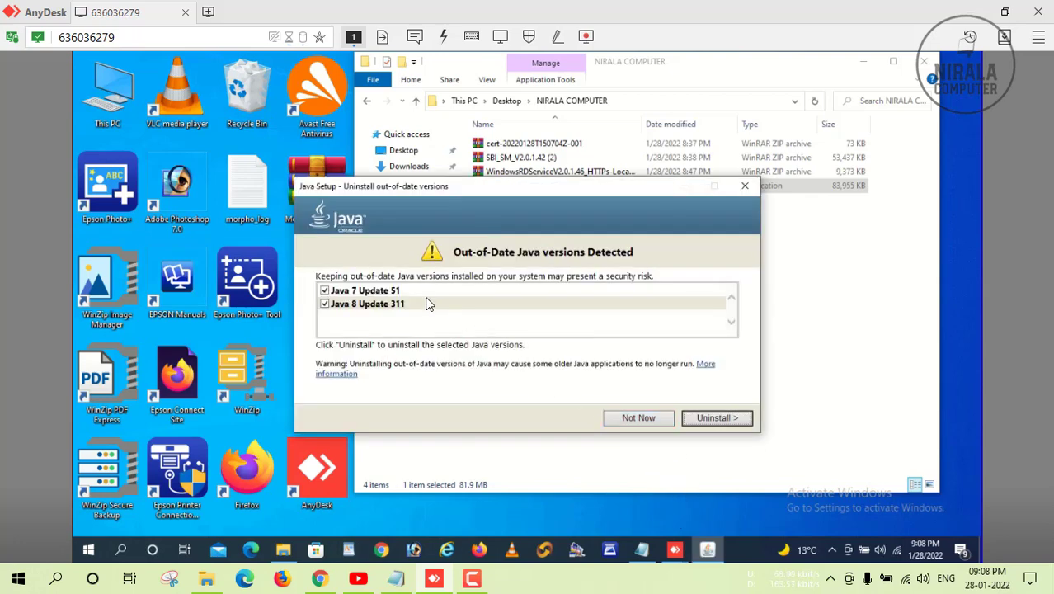
{"action": "left_click", "coordinate": [719, 419]}
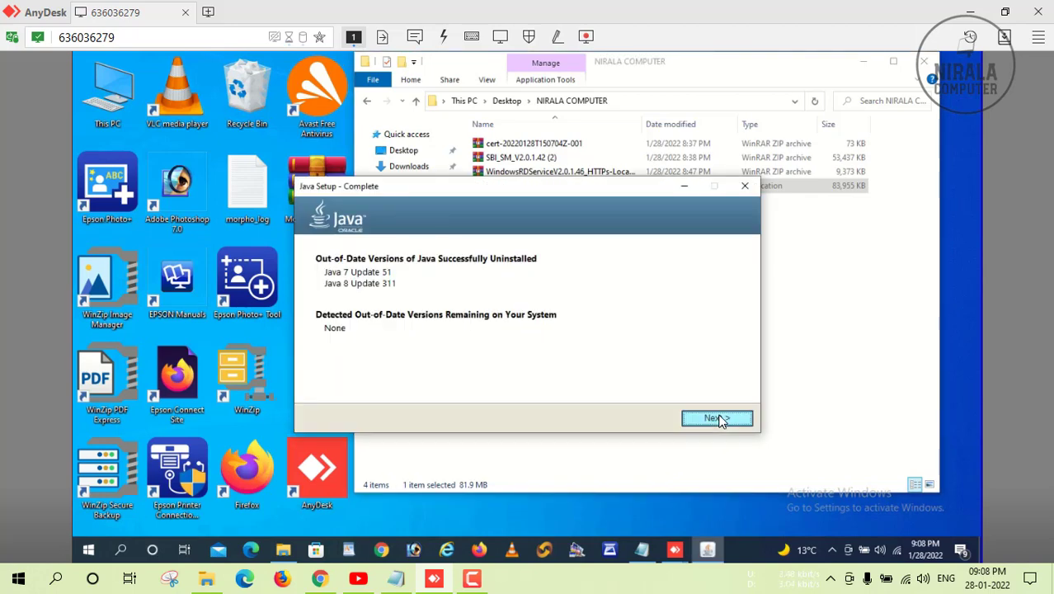
{"action": "left_click", "coordinate": [717, 418]}
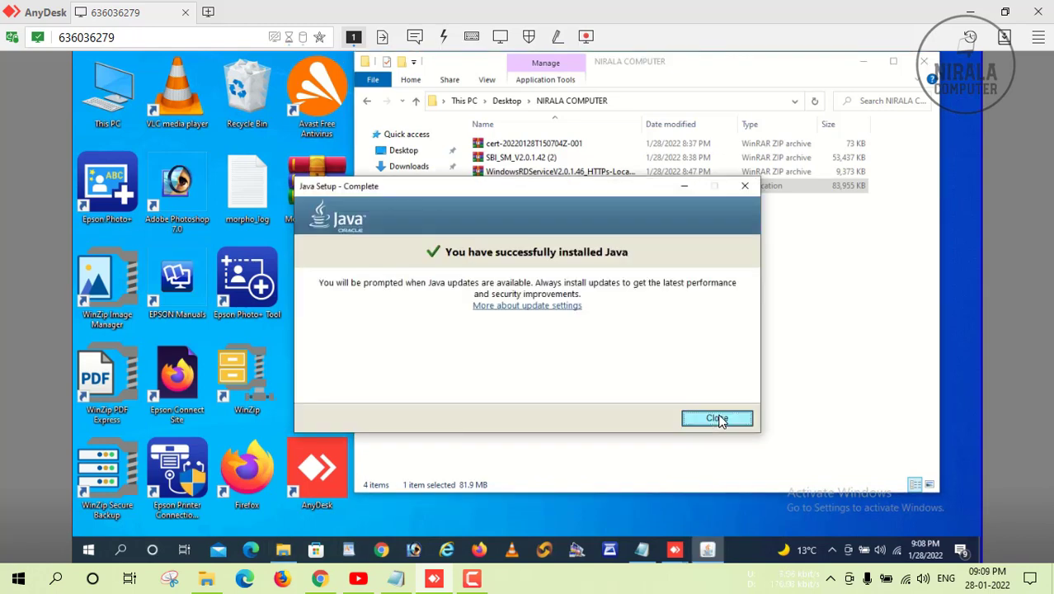
{"action": "left_click", "coordinate": [717, 419]}
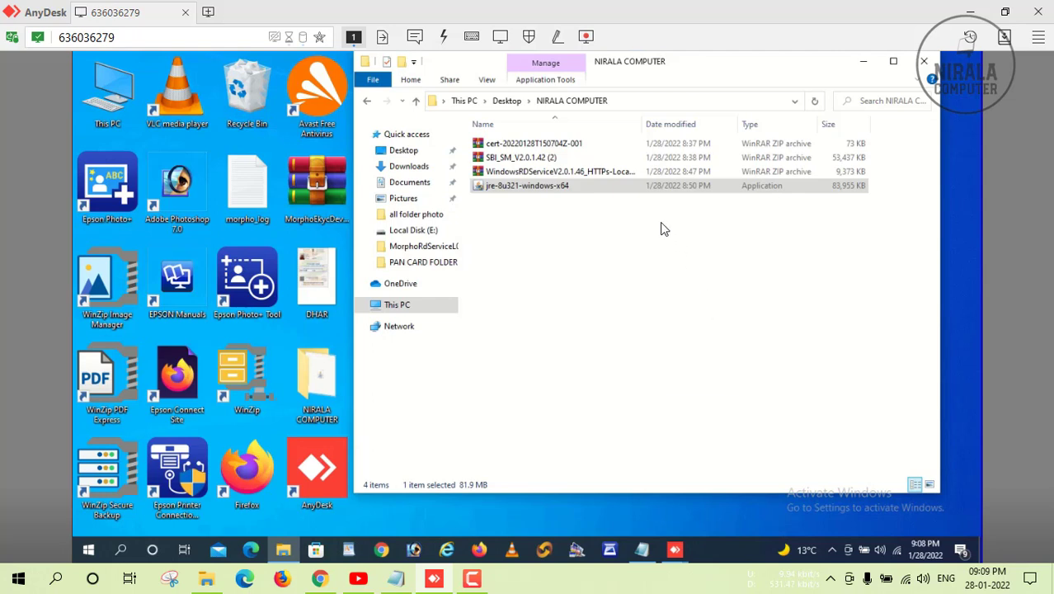
Launch SBI_SM_V2.0.1.42.exe from the zip, approve UAC, and confirm installing with the Morpho FP device.
{"action": "left_click", "coordinate": [540, 161]}
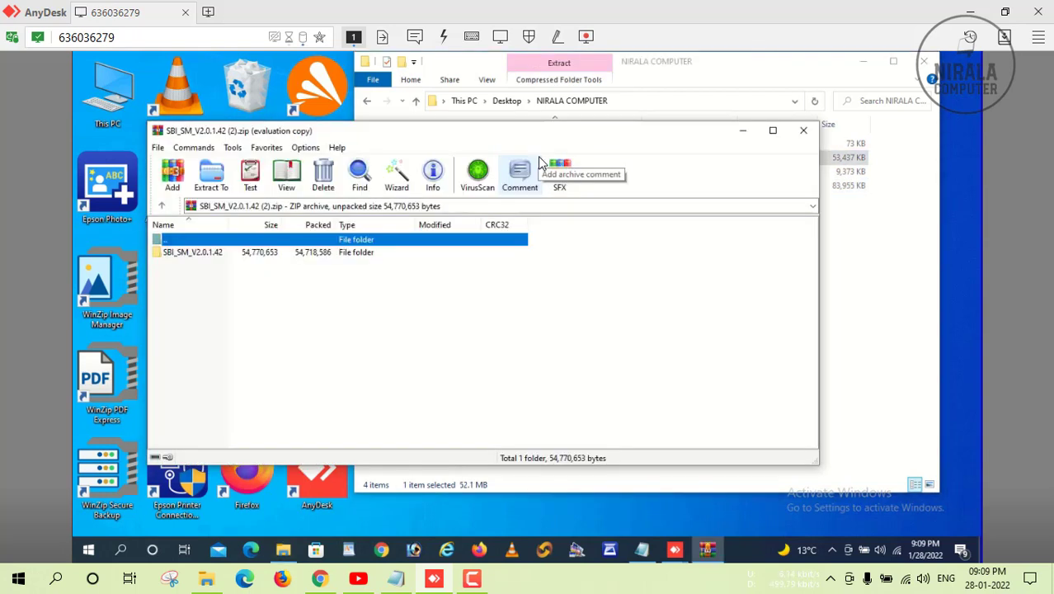
{"action": "double_click", "coordinate": [188, 252]}
{"action": "double_click", "coordinate": [187, 253]}
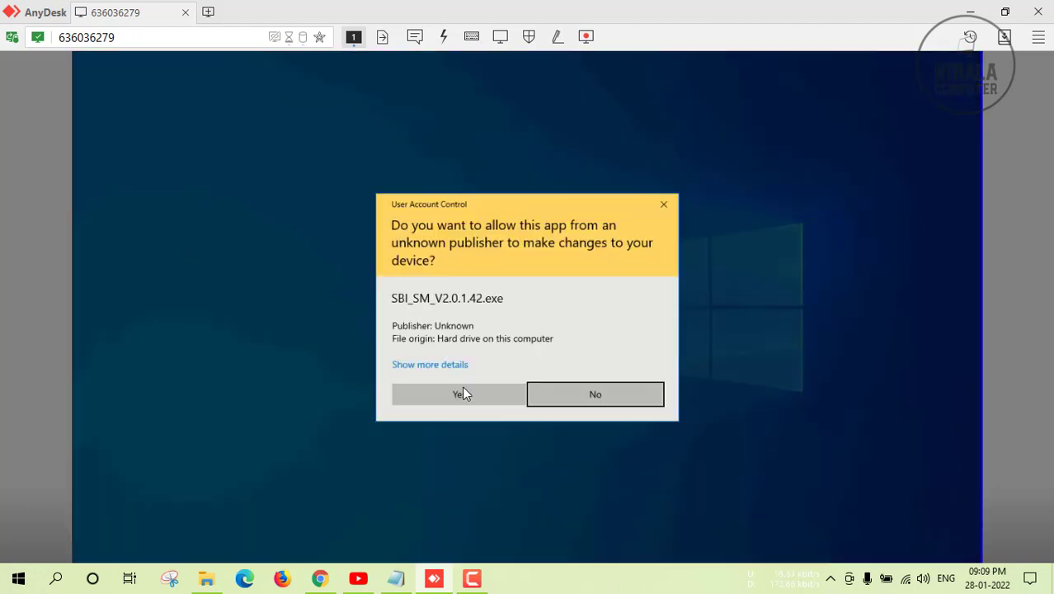
{"action": "left_click", "coordinate": [462, 388]}
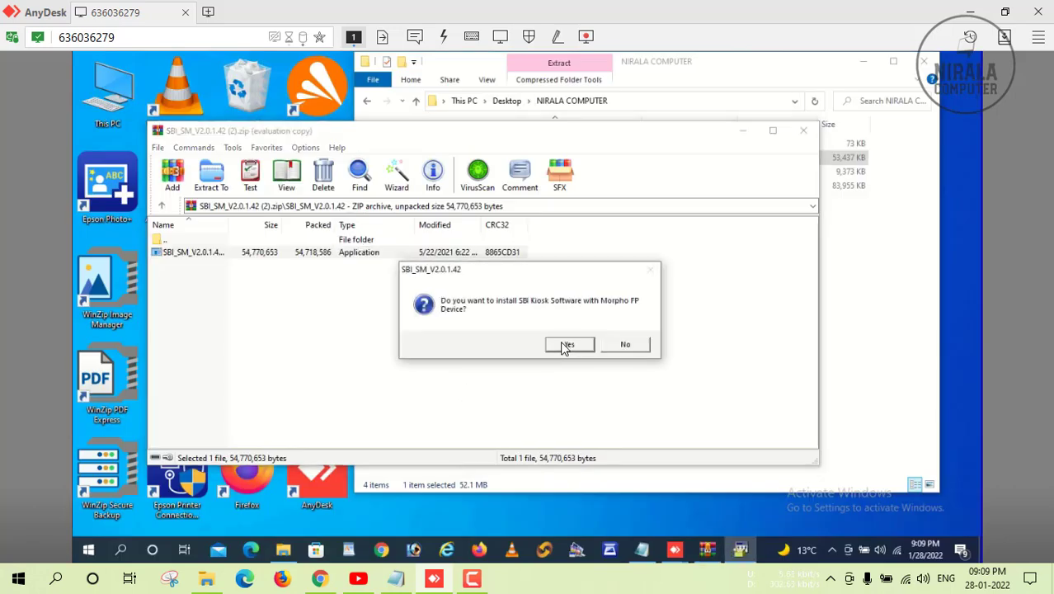
{"action": "left_click", "coordinate": [569, 345]}
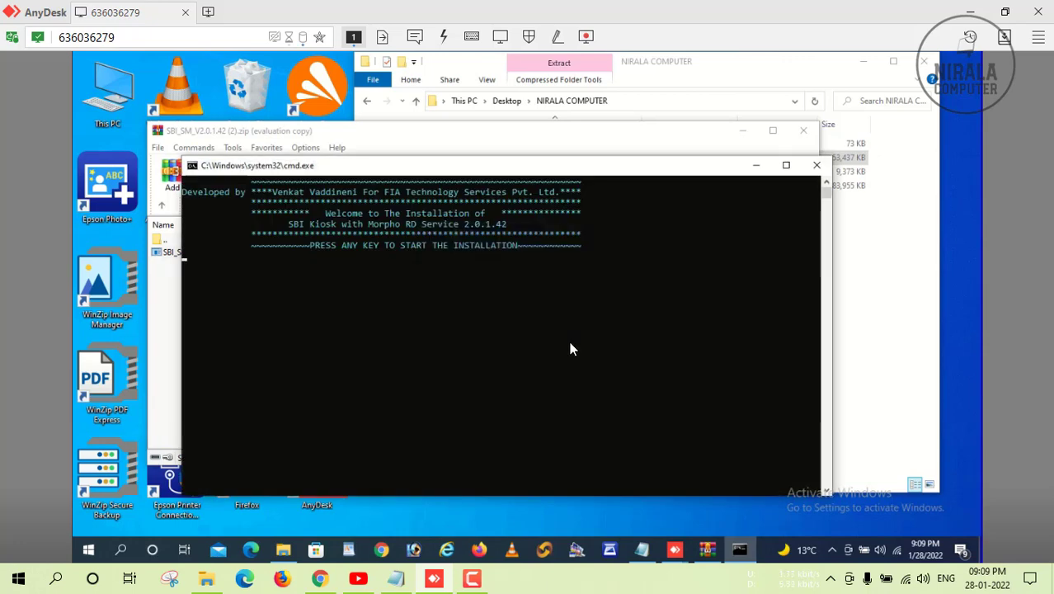
Start the SBI Kiosk installation and reset Internet Explorer settings, including personal settings.
{"action": "key", "text": "Return"}
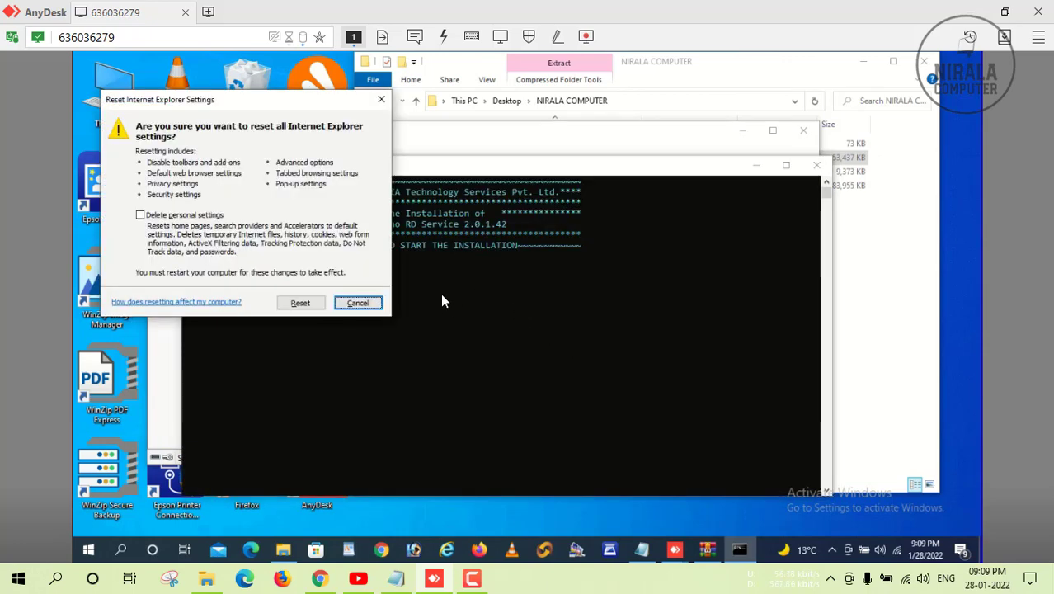
{"action": "left_click", "coordinate": [160, 216]}
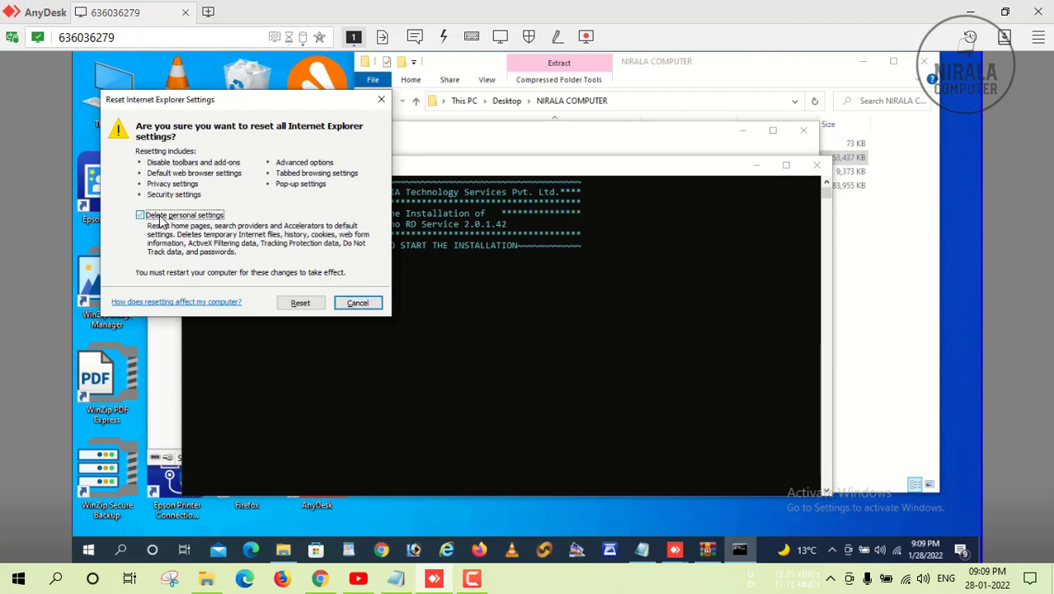
{"action": "left_click", "coordinate": [301, 304]}
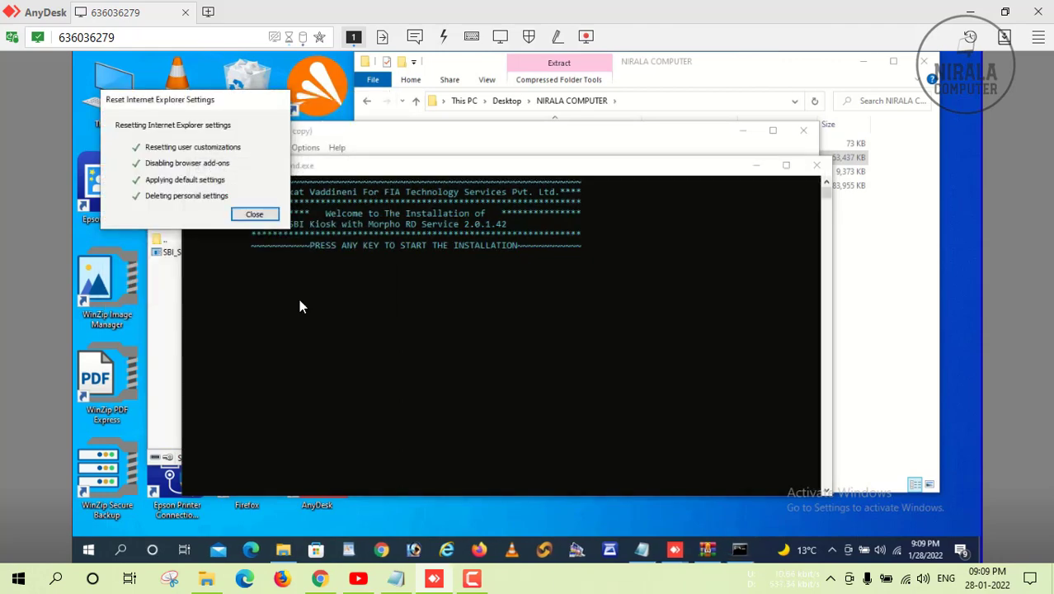
{"action": "left_click", "coordinate": [255, 215]}
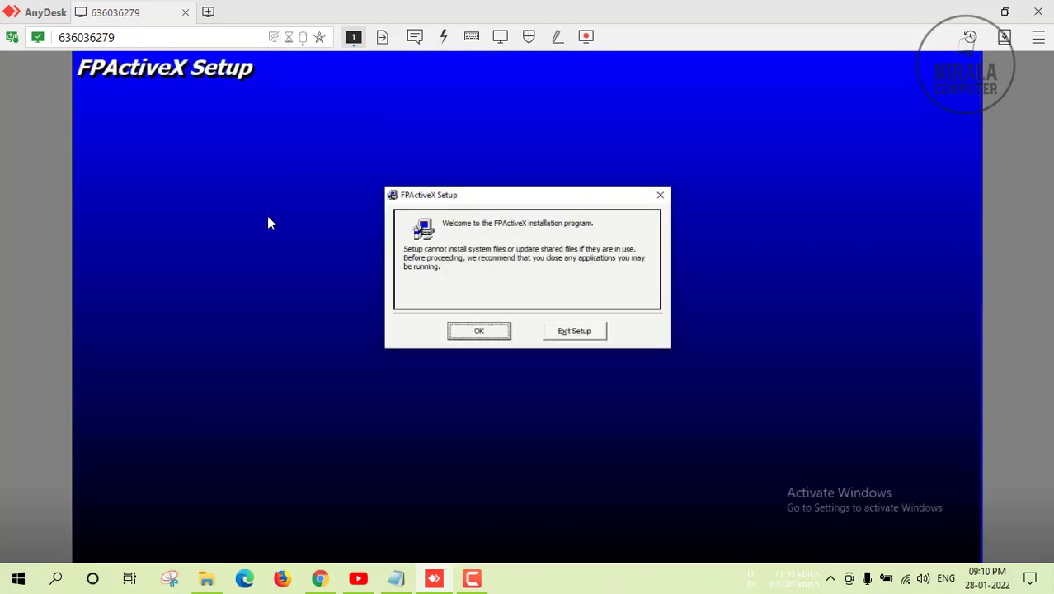
Install FPActiveX into the chosen directory and acknowledge its successful completion.
{"action": "left_click", "coordinate": [477, 332]}
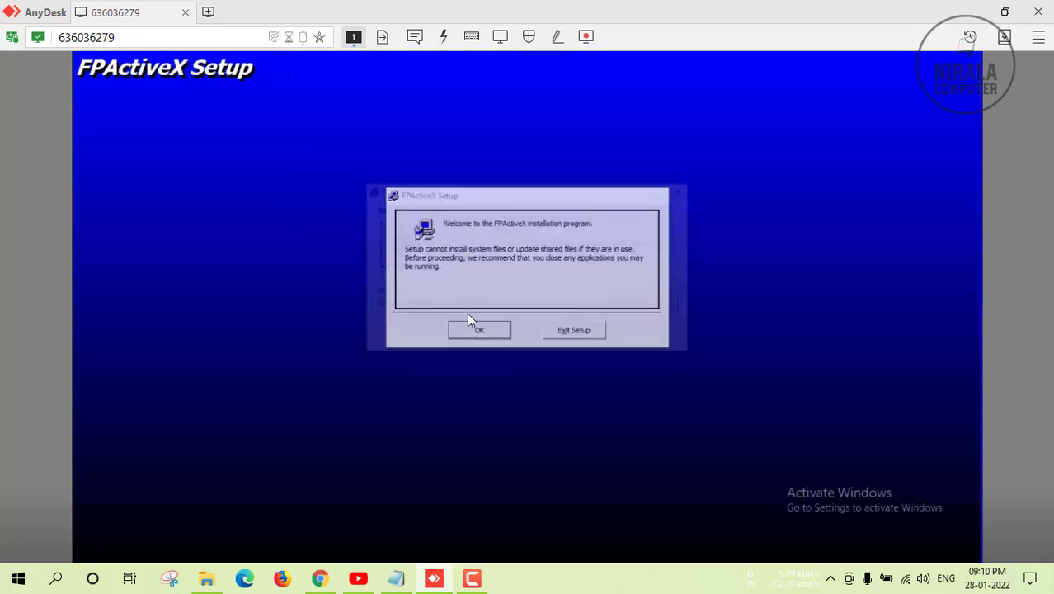
{"action": "left_click", "coordinate": [401, 245]}
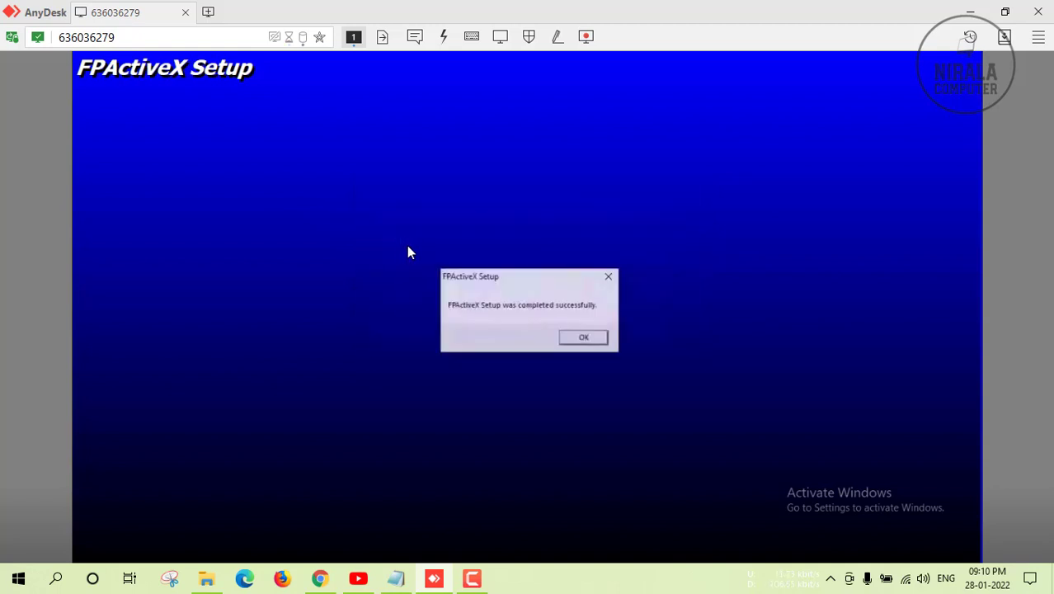
{"action": "left_click", "coordinate": [581, 339]}
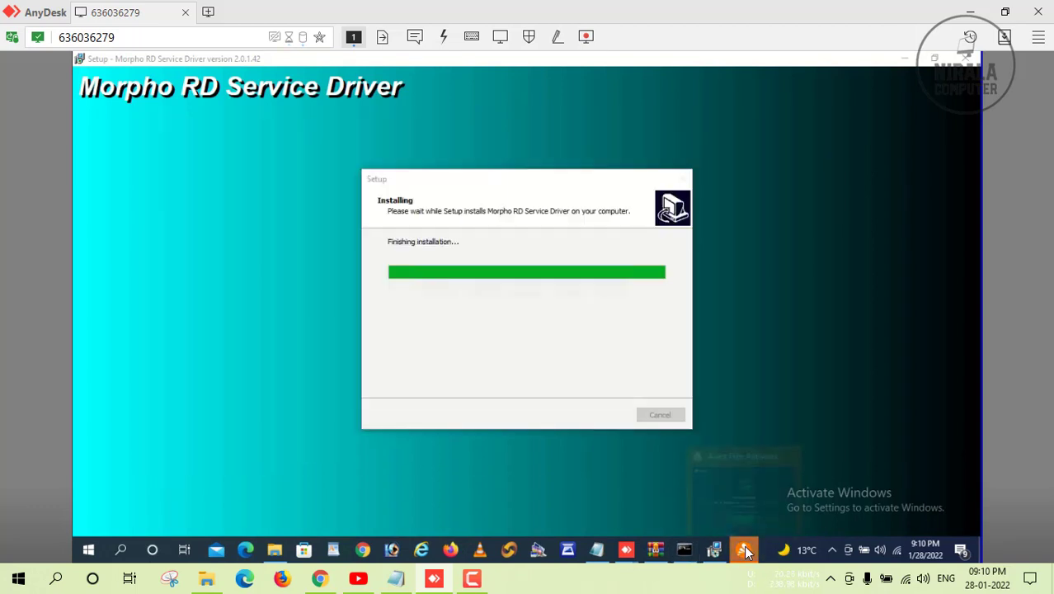
Dismiss Avast's threat-secured notice, acknowledge the successful telemetry check, and bring up Avast's tray menu.
{"action": "left_click", "coordinate": [743, 514]}
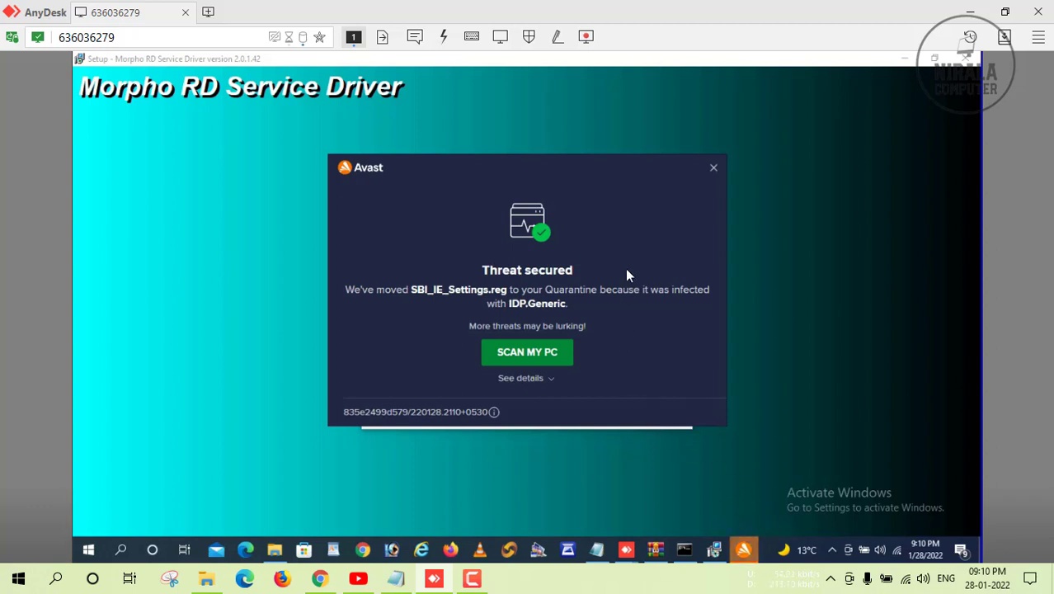
{"action": "left_click", "coordinate": [713, 170]}
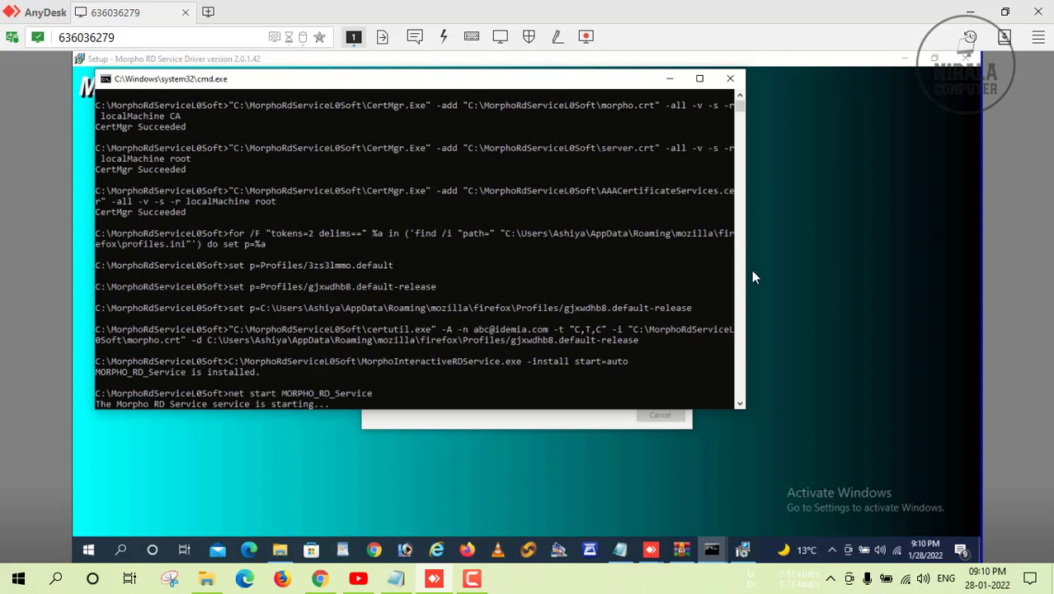
{"action": "left_click", "coordinate": [831, 550]}
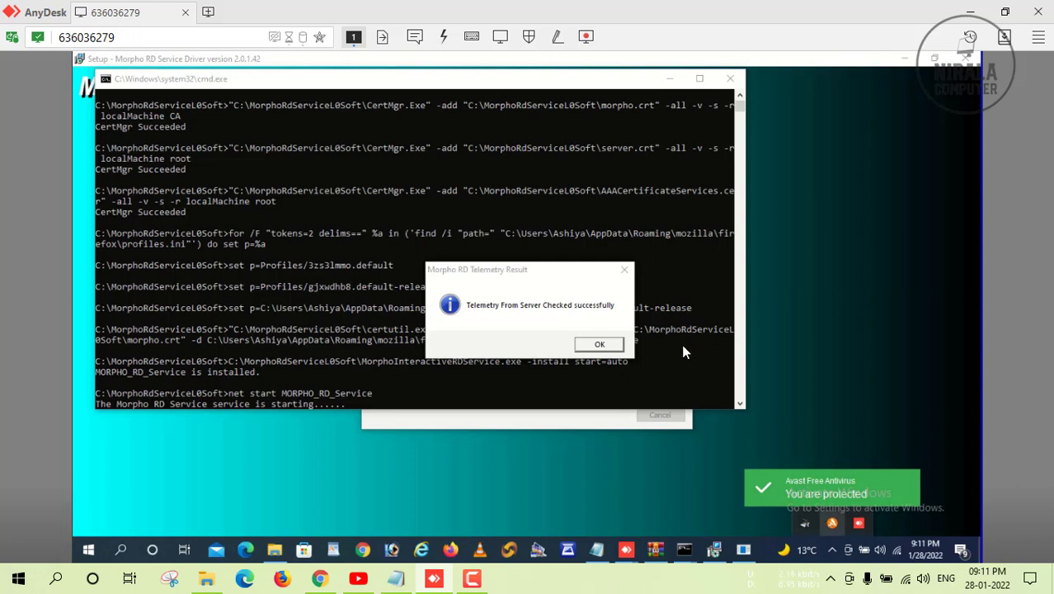
{"action": "left_click", "coordinate": [600, 346]}
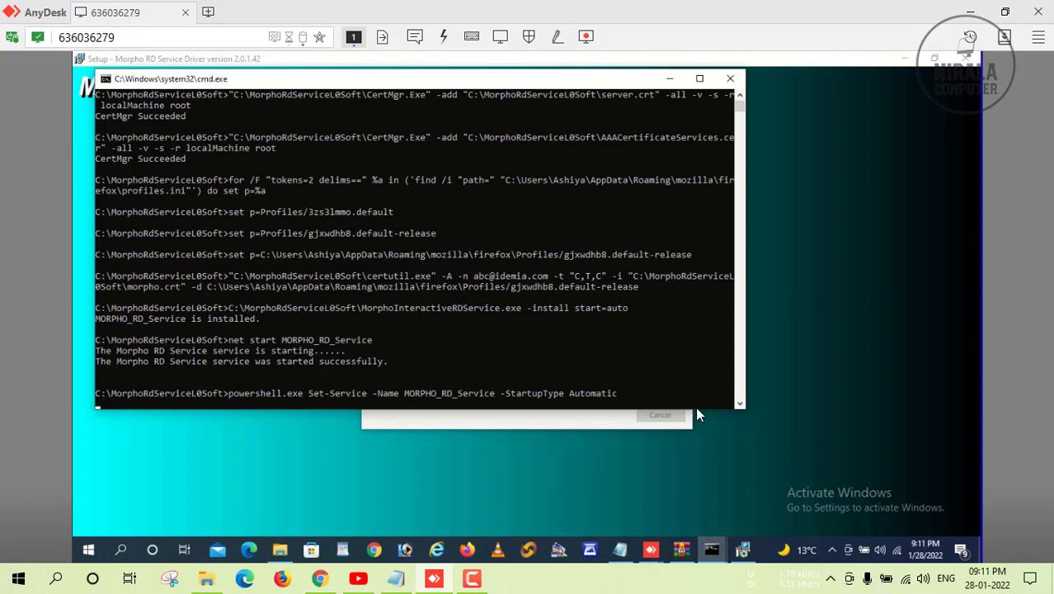
{"action": "left_click", "coordinate": [832, 548]}
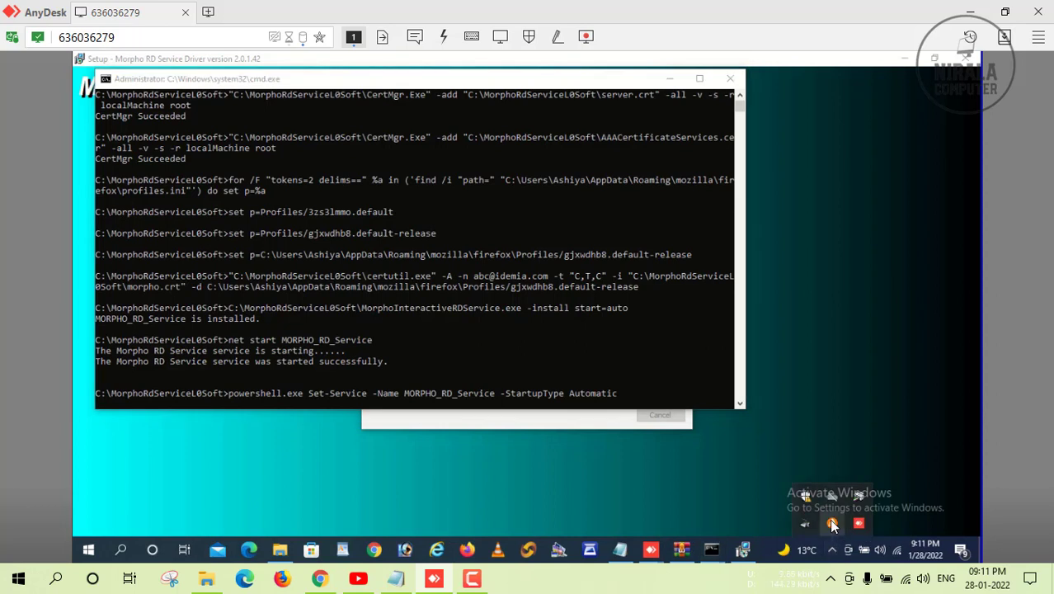
{"action": "right_click", "coordinate": [832, 524]}
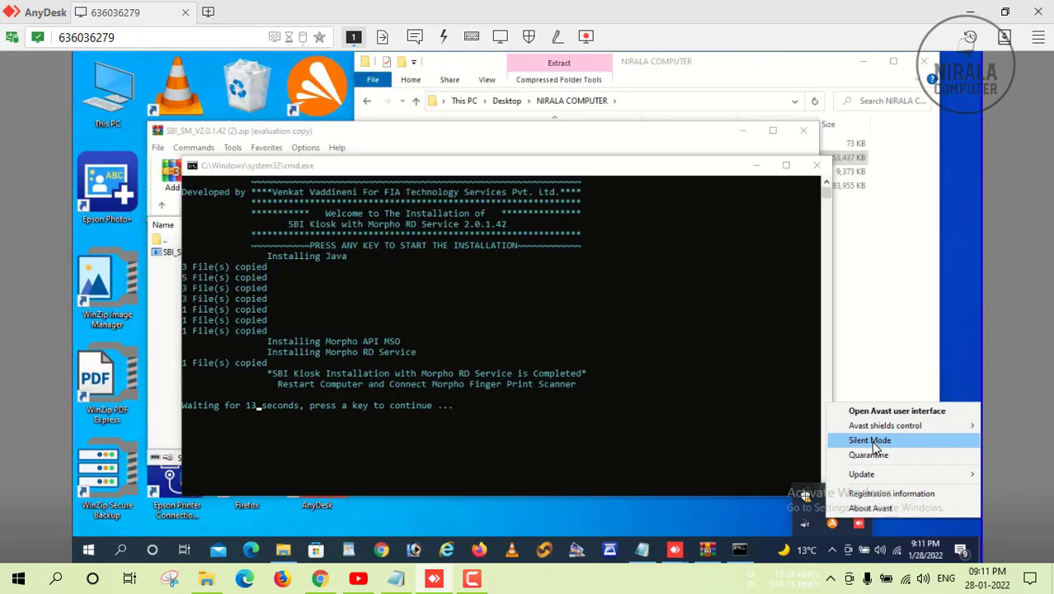
Disable all Avast shields until the computer restarts, then close the SBI_SM archive window.
{"action": "mouse_move", "coordinate": [898, 427]}
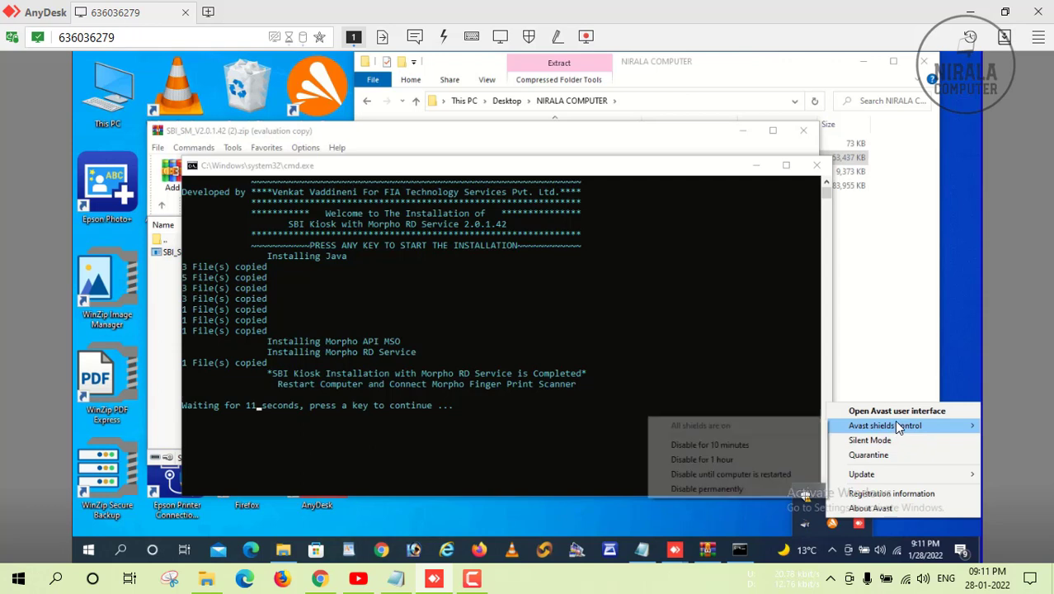
{"action": "left_click", "coordinate": [722, 476]}
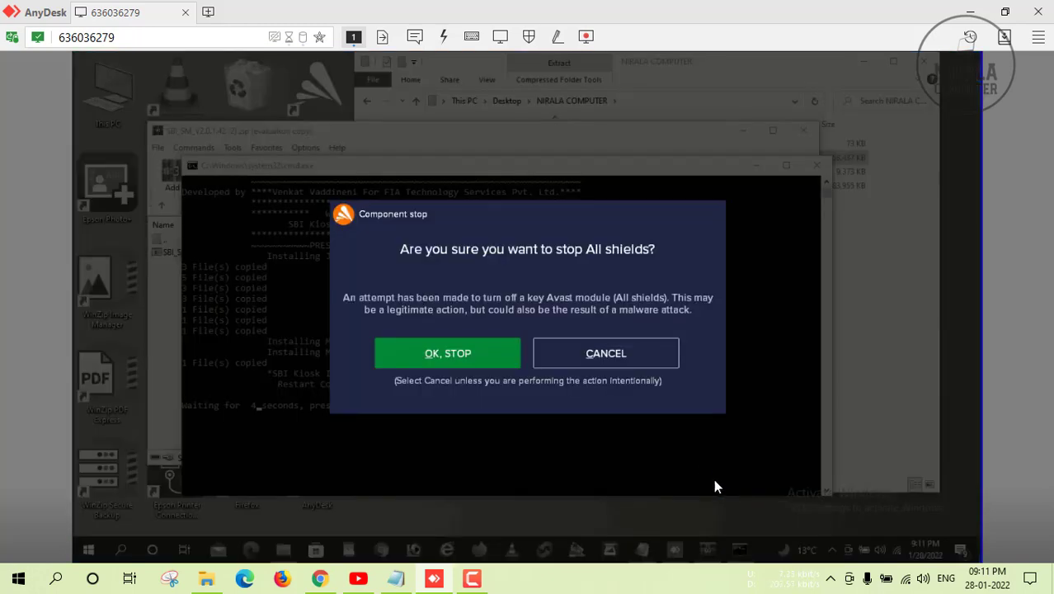
{"action": "left_click", "coordinate": [449, 353]}
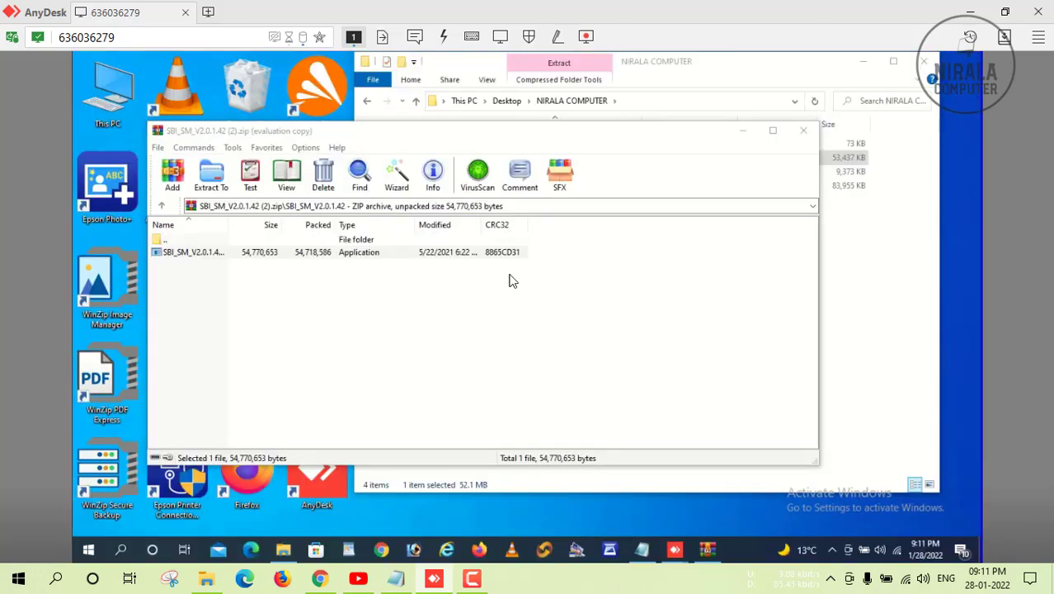
{"action": "left_click", "coordinate": [804, 132]}
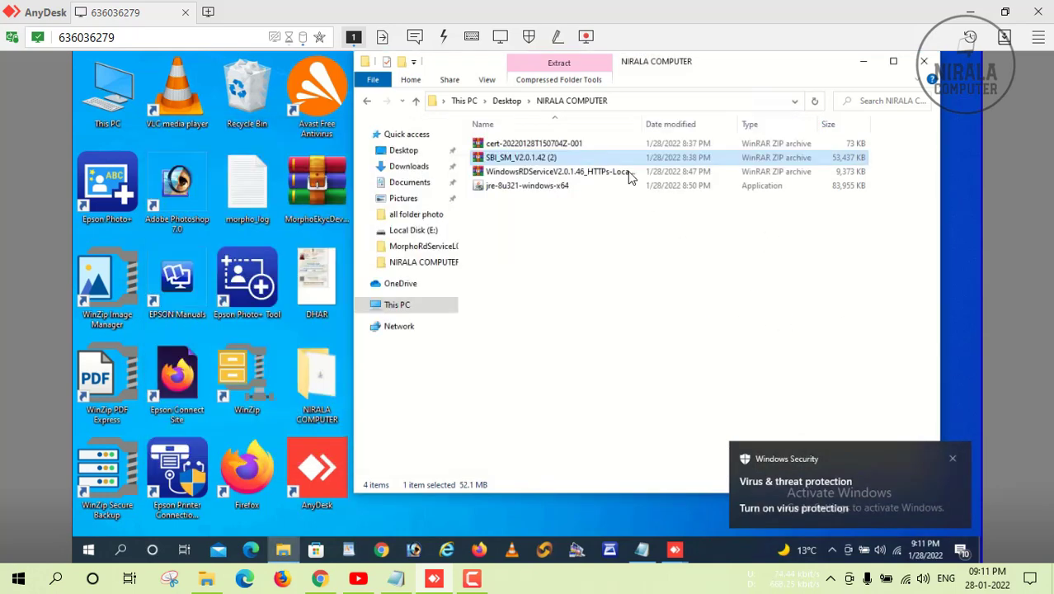
Open the WindowsRDServiceV2.0.1.46 archive and run WindowsRDService_HTTPs-LocalHost.exe from its folder.
{"action": "left_click", "coordinate": [587, 133]}
{"action": "left_click", "coordinate": [546, 172]}
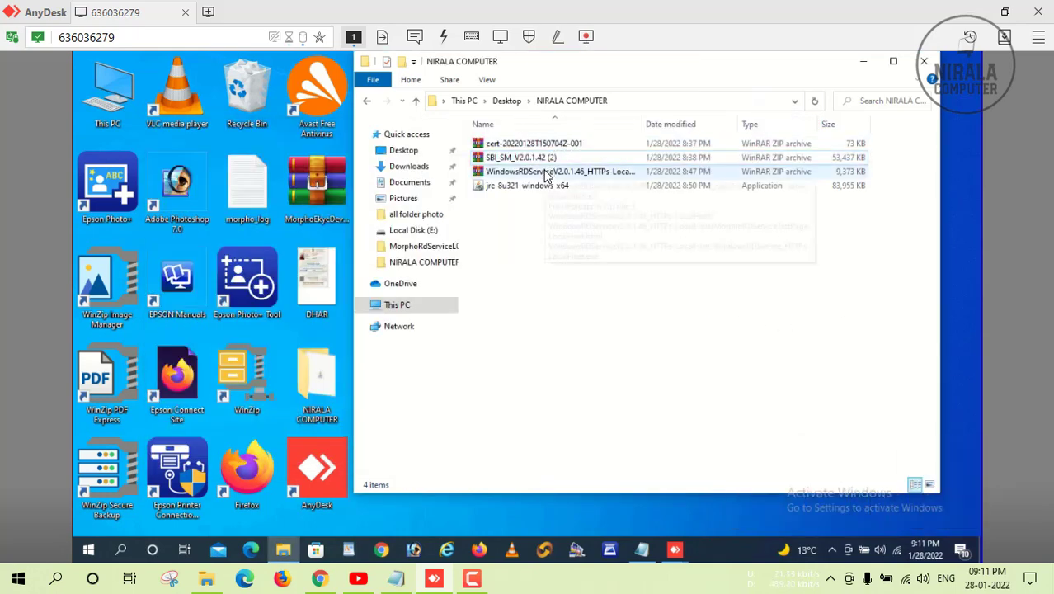
{"action": "double_click", "coordinate": [546, 175]}
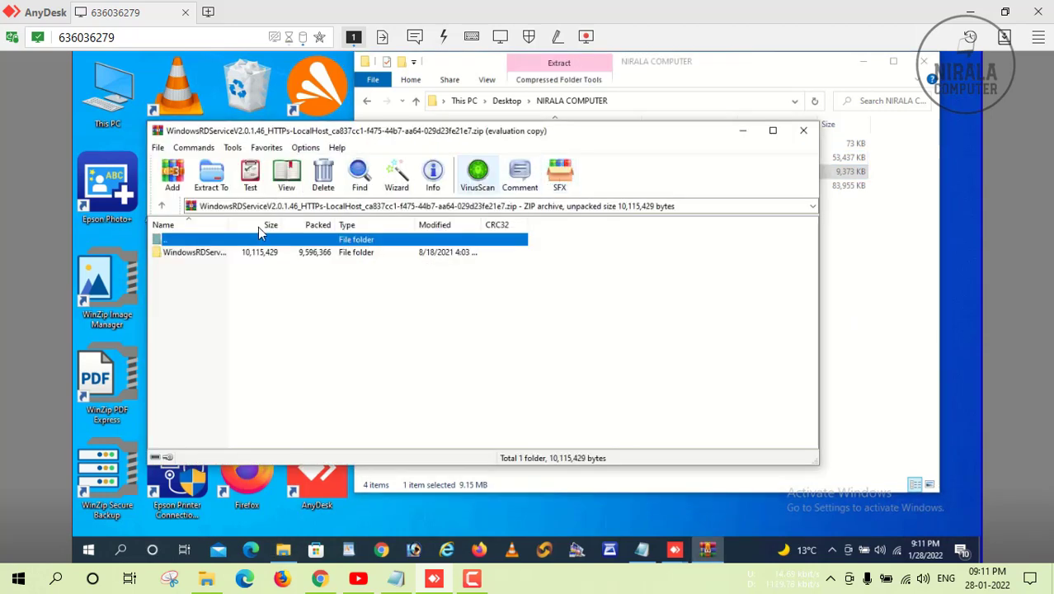
{"action": "double_click", "coordinate": [221, 255]}
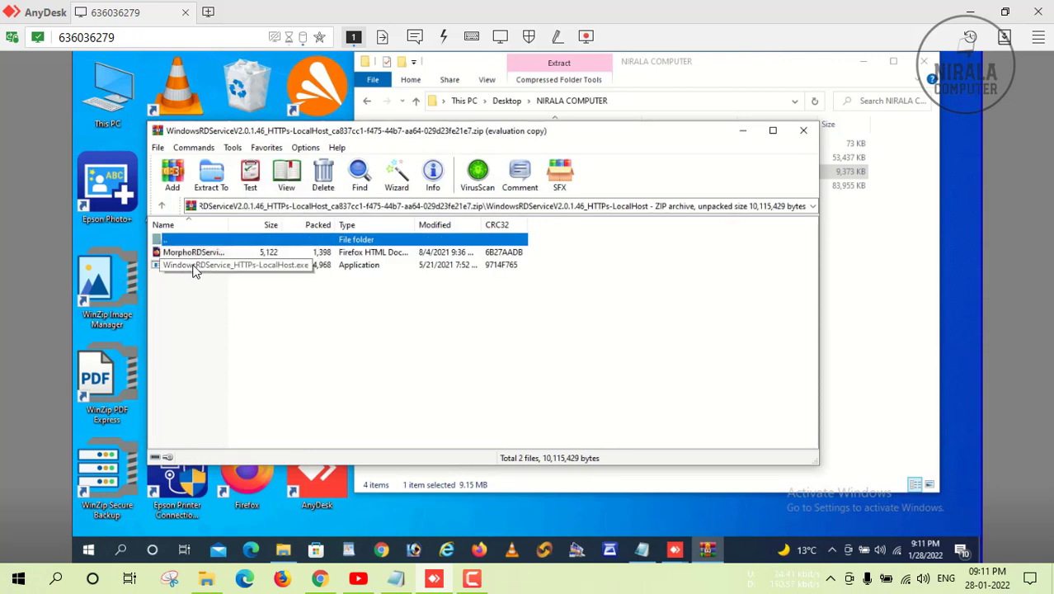
{"action": "double_click", "coordinate": [194, 271]}
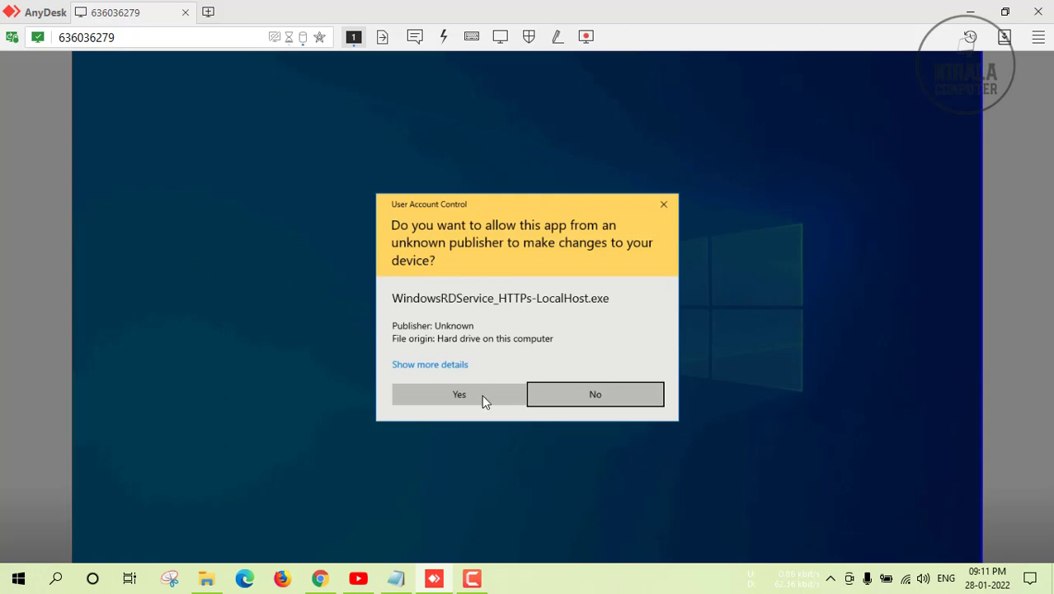
Approve the Morpho RD Service Driver 2.0.1.46 install and finish setup, choosing to restart later.
{"action": "left_click", "coordinate": [482, 394]}
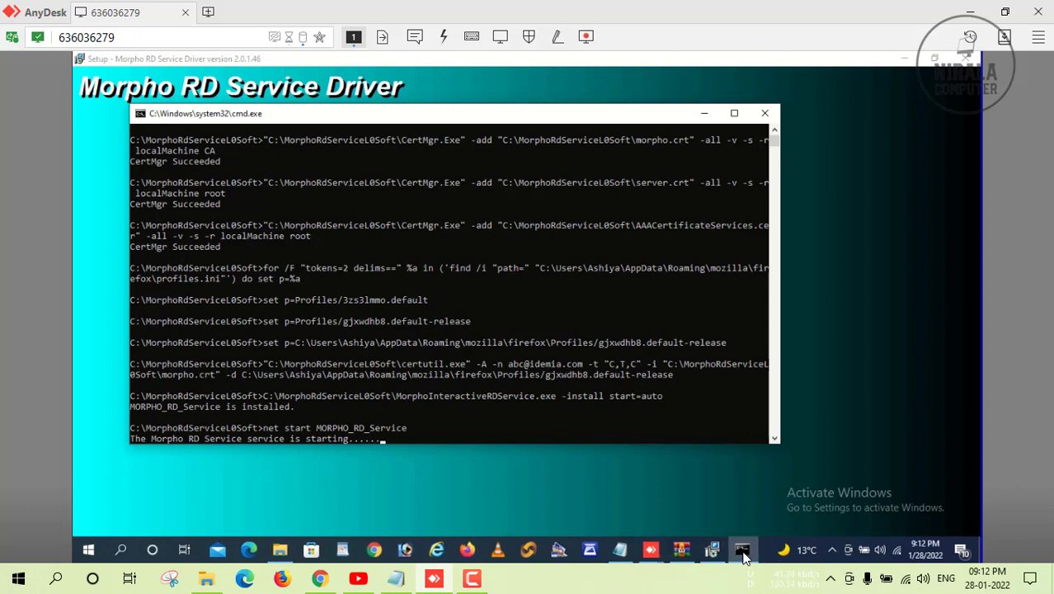
{"action": "mouse_move", "coordinate": [743, 554]}
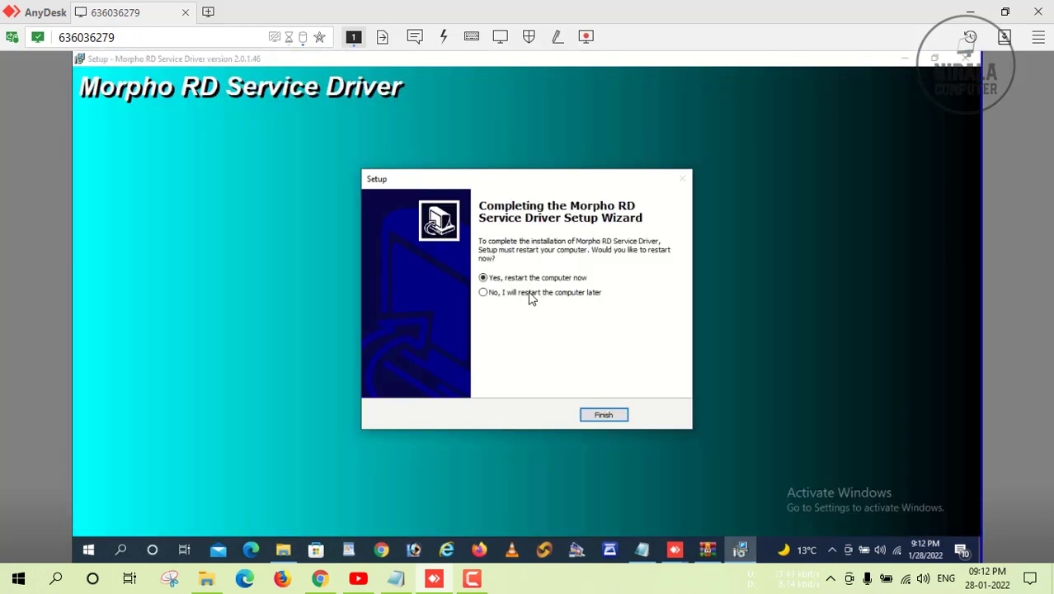
{"action": "left_click", "coordinate": [530, 294]}
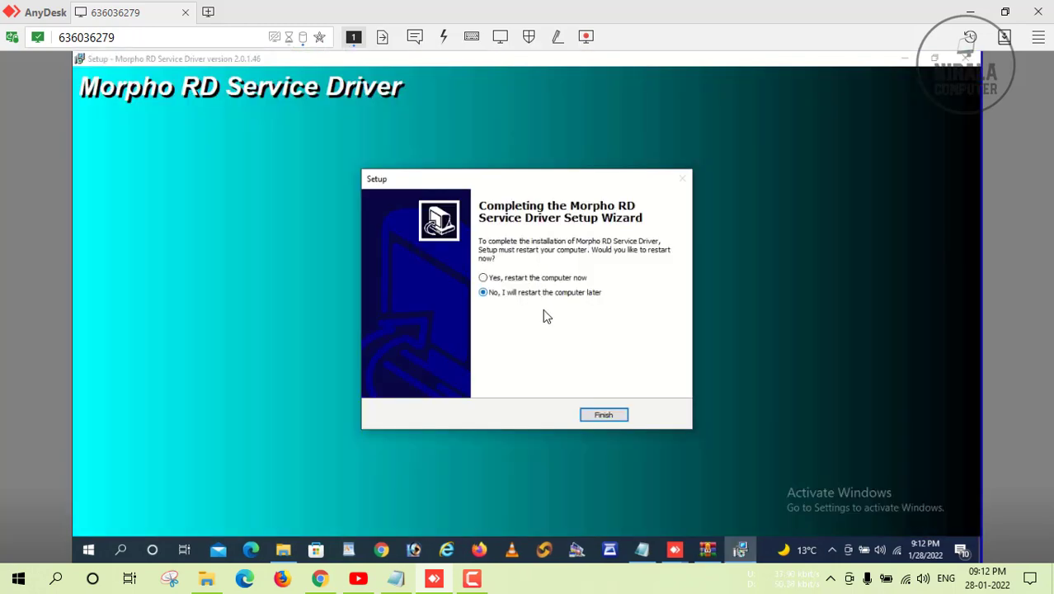
{"action": "left_click", "coordinate": [590, 414]}
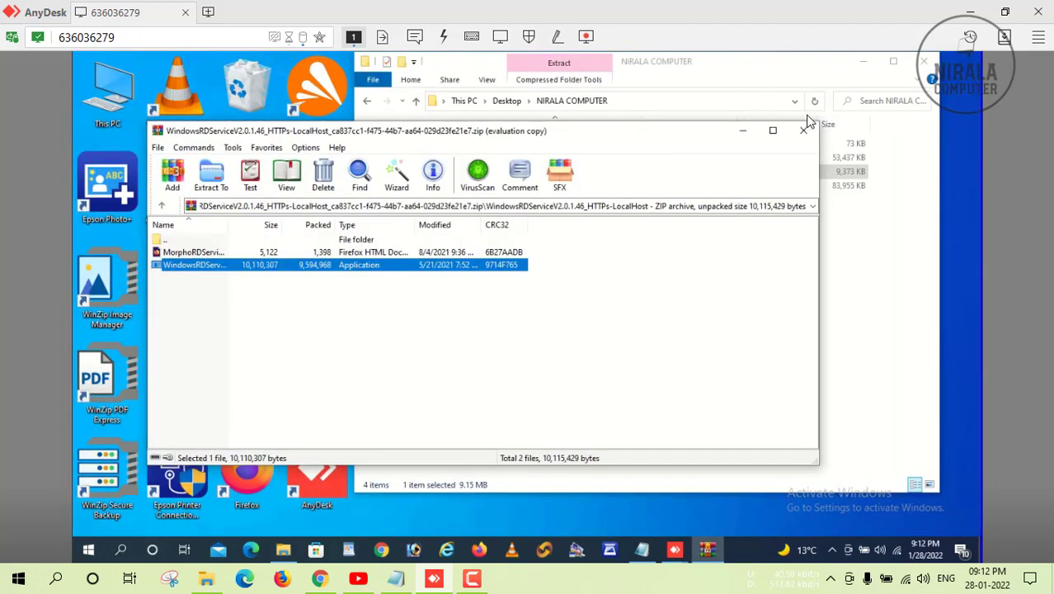
Close the WindowsRDService archive and open the COMODO RSA Certification Authority .cer from cert > COMODO certificates.
{"action": "left_click", "coordinate": [803, 132]}
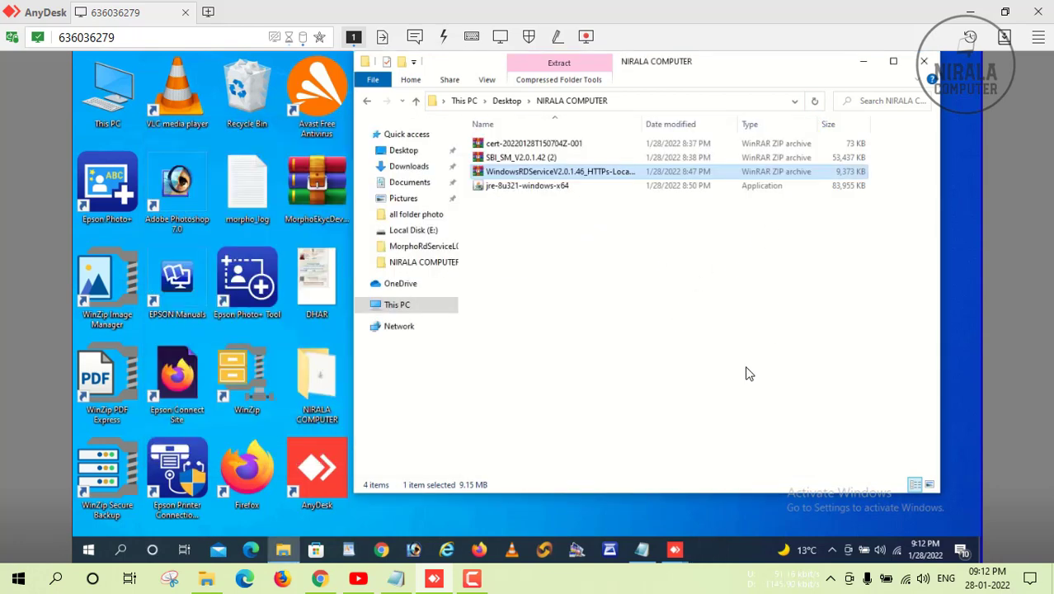
{"action": "left_click", "coordinate": [649, 238]}
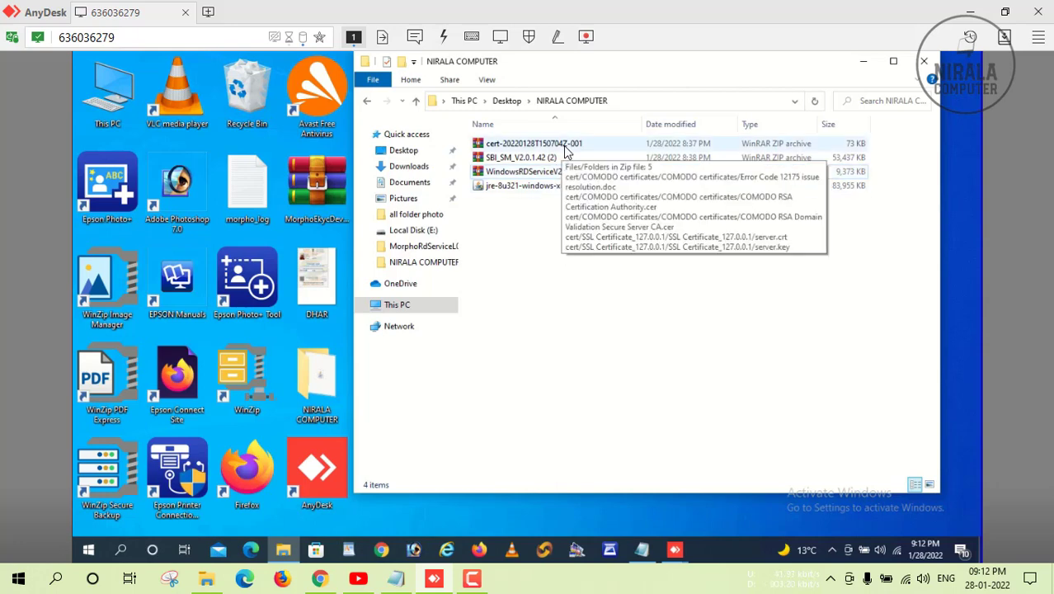
{"action": "double_click", "coordinate": [565, 145]}
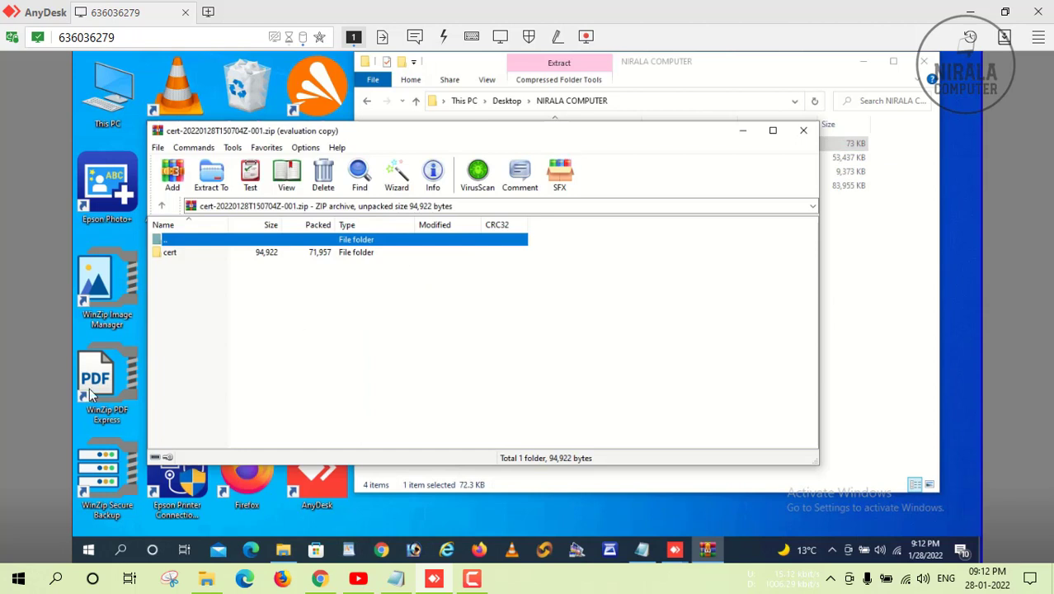
{"action": "double_click", "coordinate": [170, 254]}
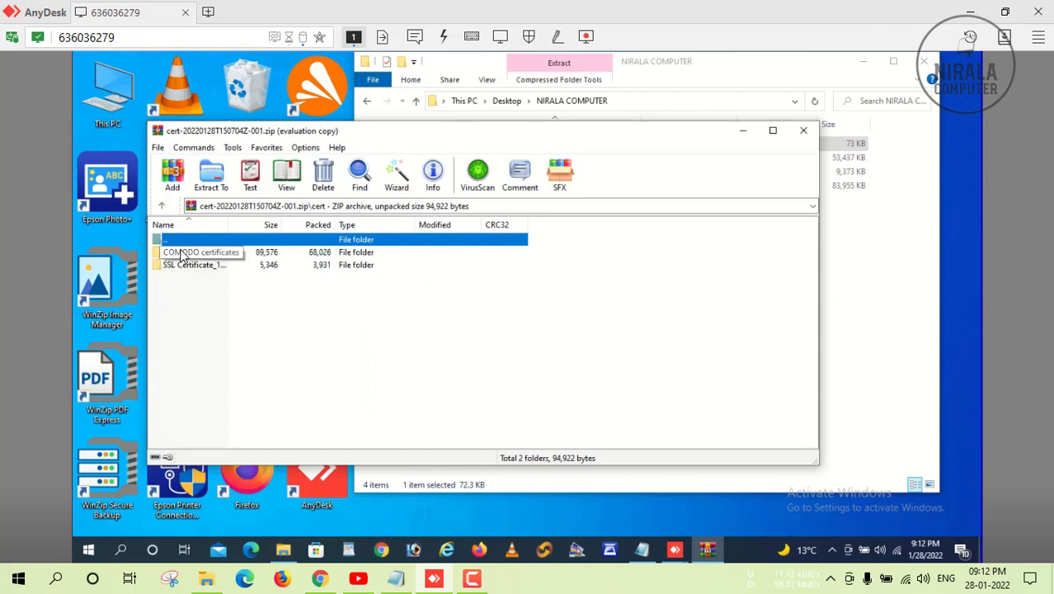
{"action": "double_click", "coordinate": [182, 255]}
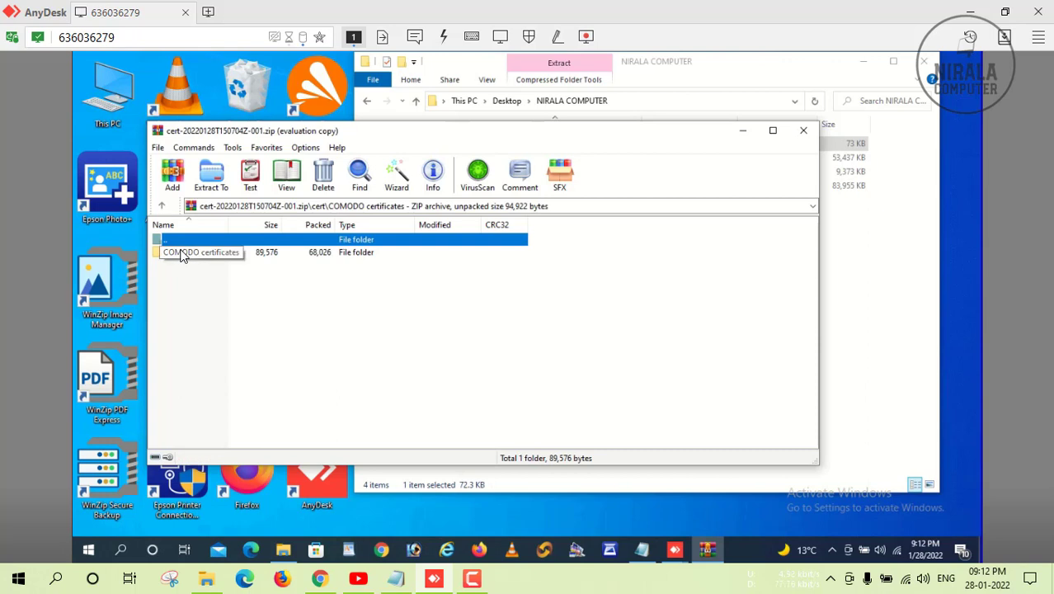
{"action": "double_click", "coordinate": [183, 254]}
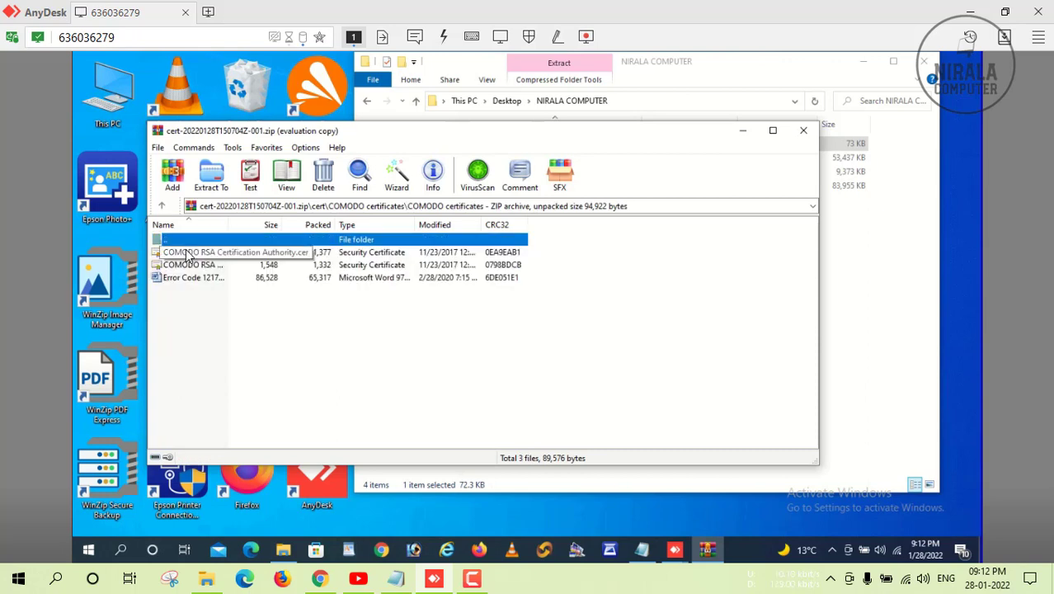
{"action": "double_click", "coordinate": [188, 255]}
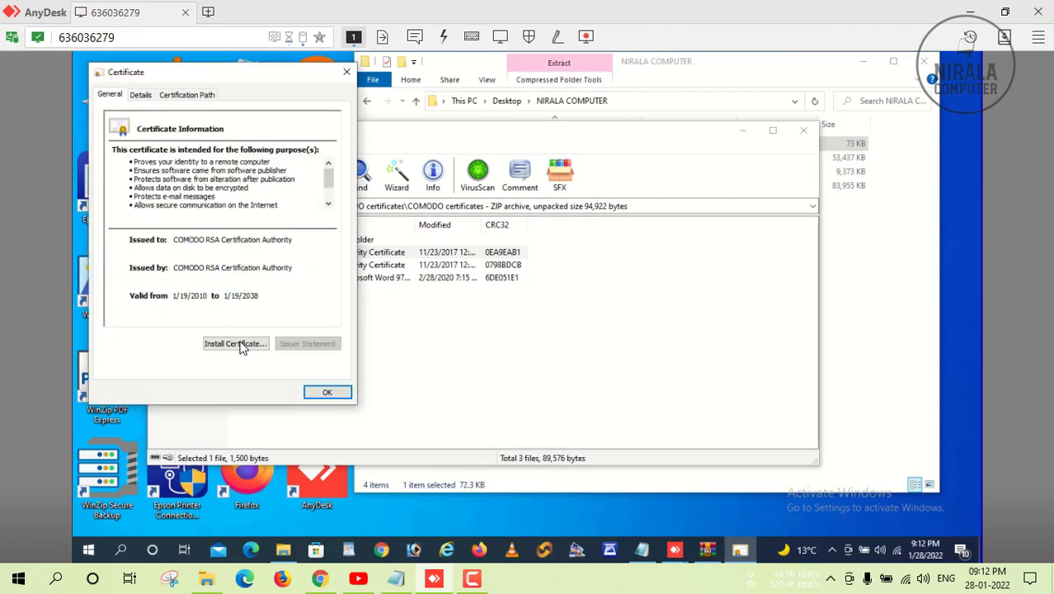
Import the COMODO RSA Certification Authority certificate into Trusted Root Certification Authorities.
{"action": "left_click", "coordinate": [237, 344]}
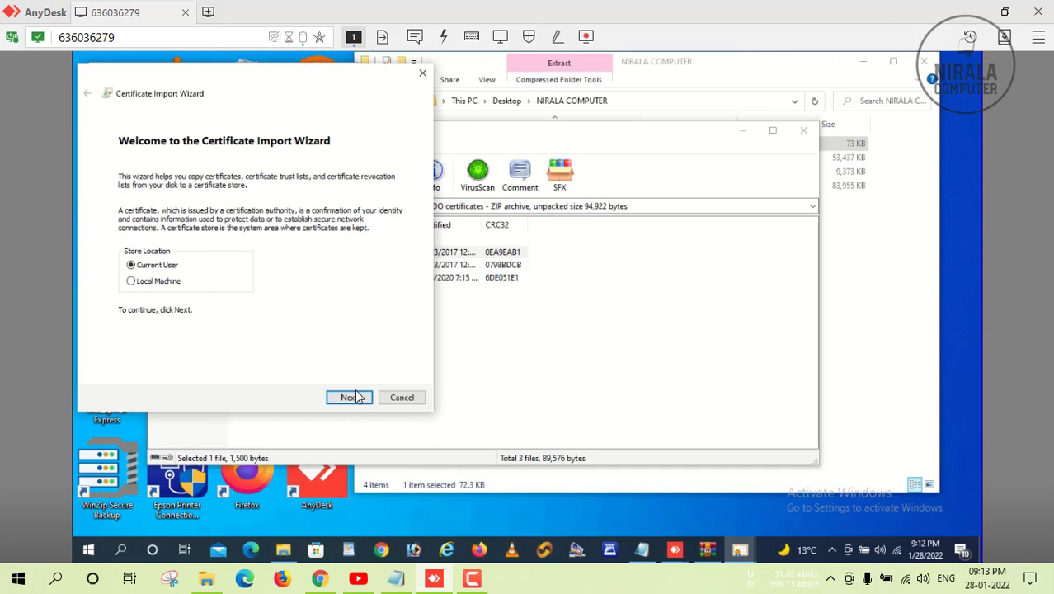
{"action": "left_click", "coordinate": [349, 397]}
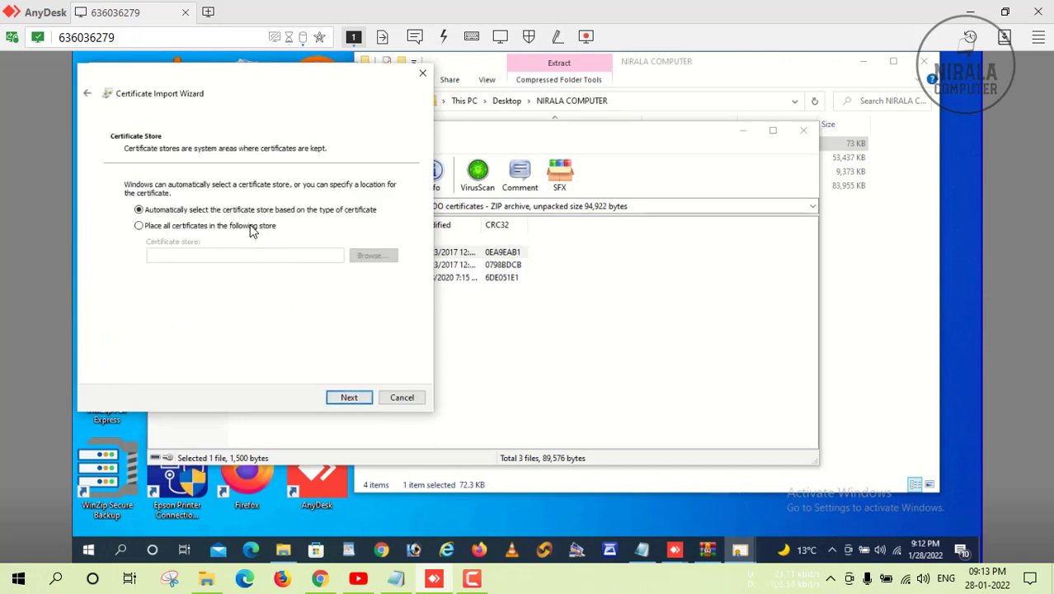
{"action": "left_click", "coordinate": [272, 229]}
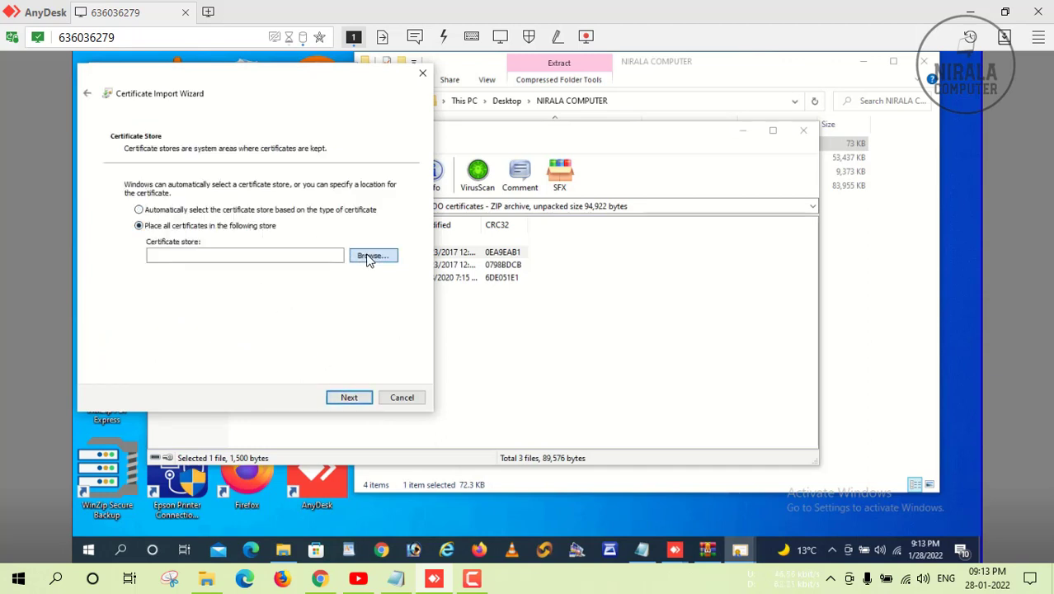
{"action": "left_click", "coordinate": [370, 256]}
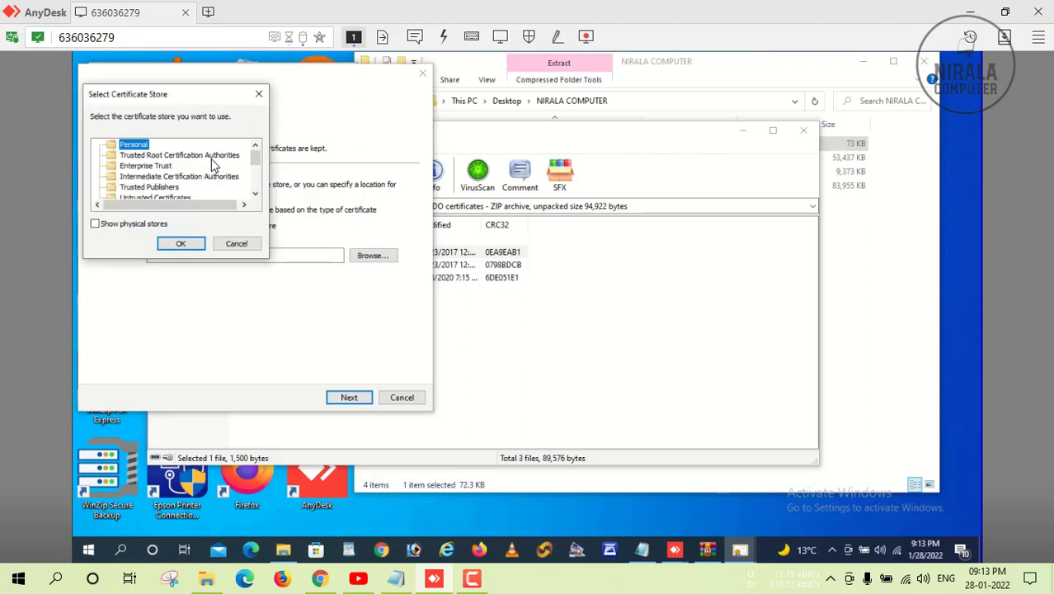
{"action": "left_click", "coordinate": [211, 156]}
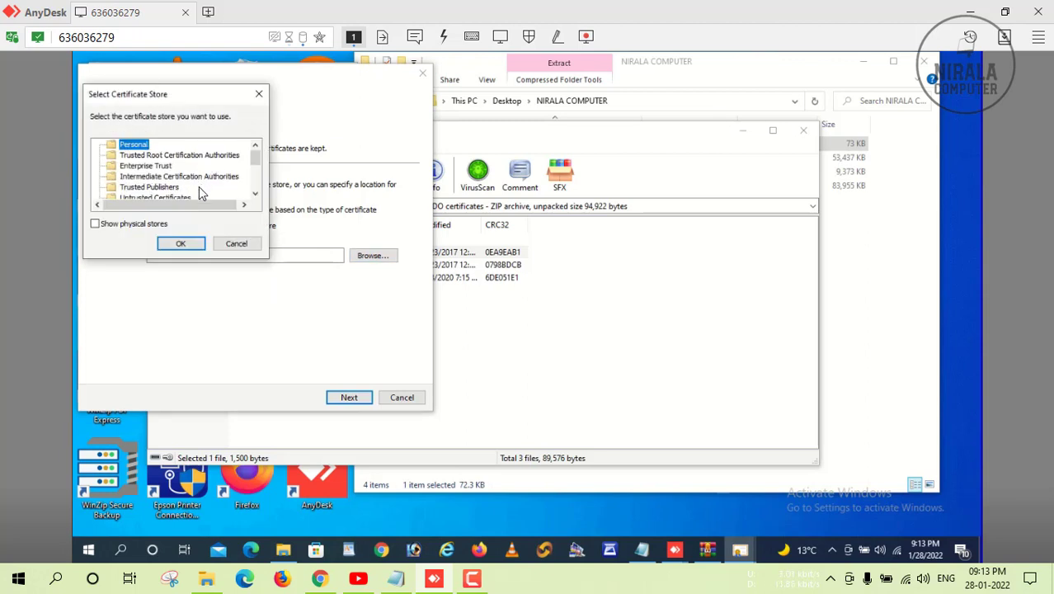
{"action": "left_click", "coordinate": [182, 244]}
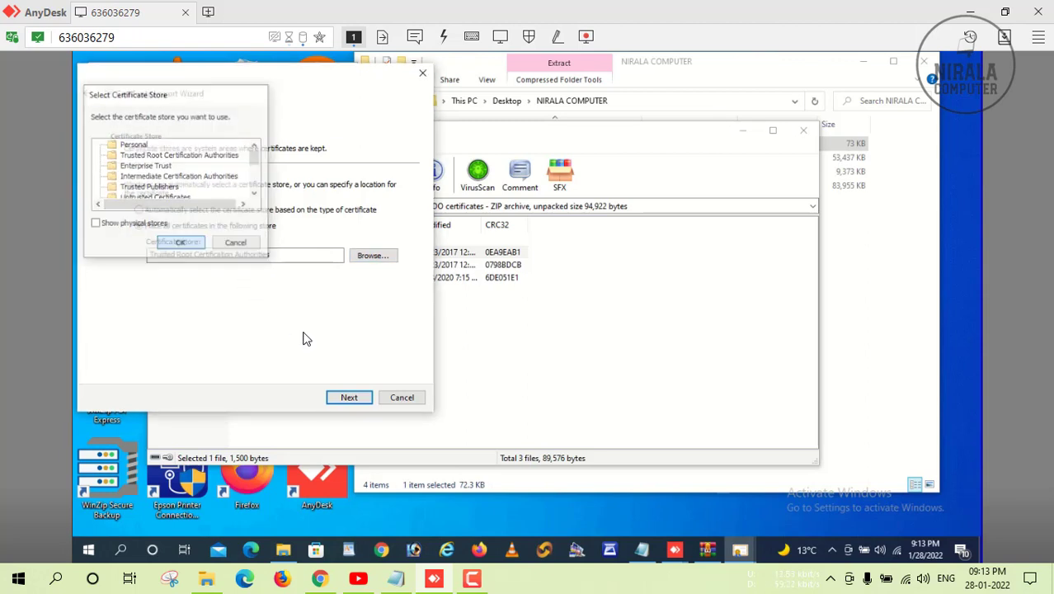
{"action": "left_click", "coordinate": [349, 398]}
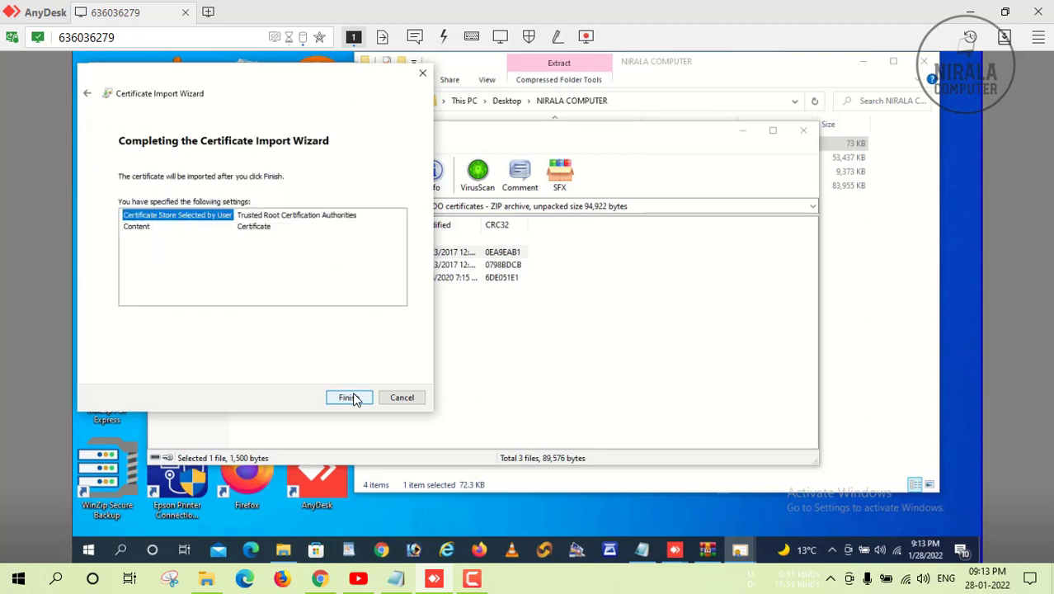
{"action": "left_click", "coordinate": [350, 397]}
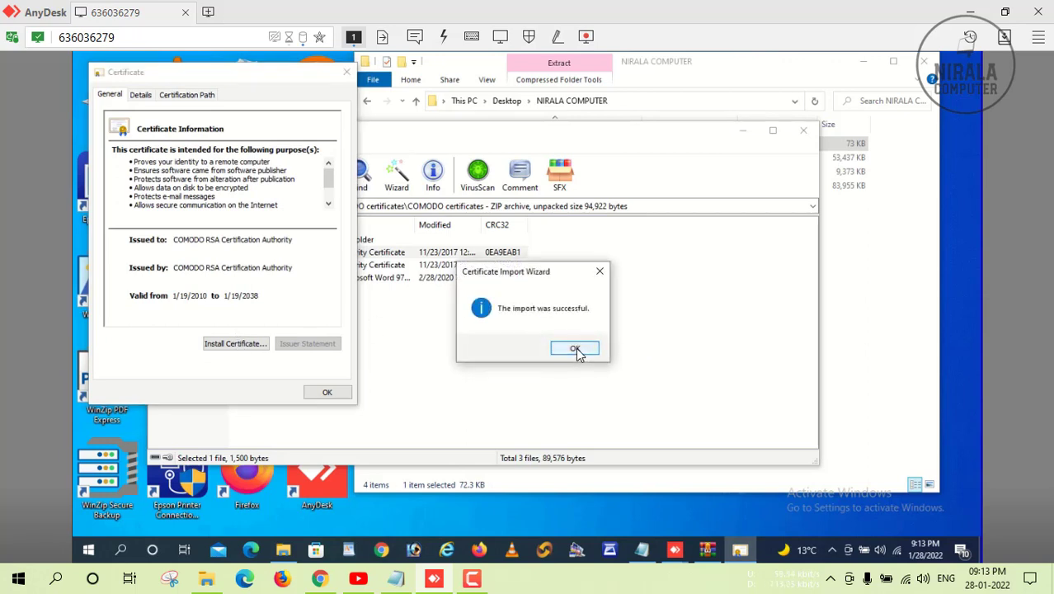
{"action": "left_click", "coordinate": [574, 349]}
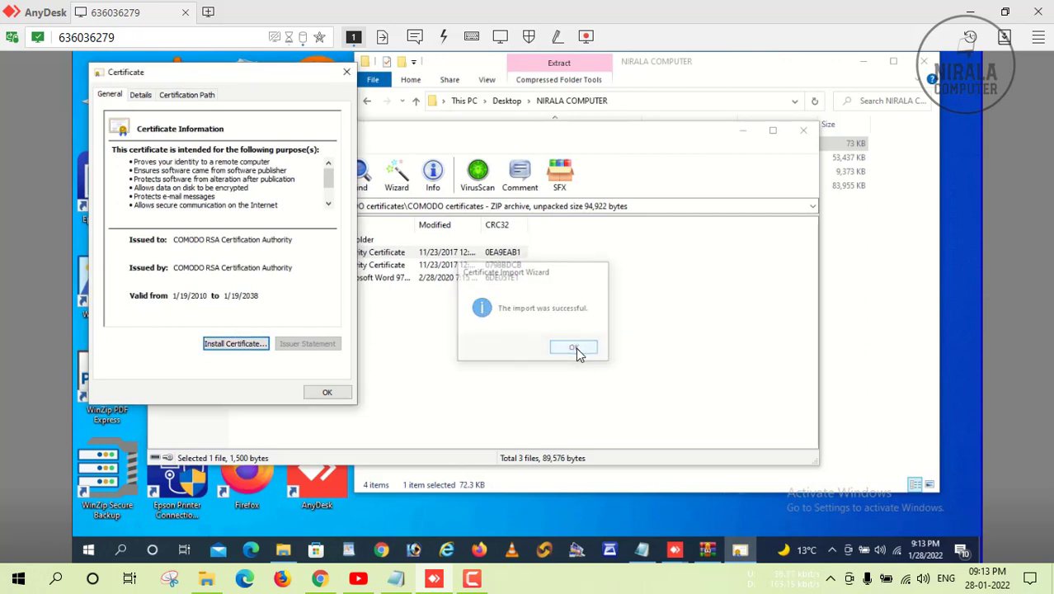
Import it again into Intermediate Certification Authorities and close the certificate window.
{"action": "left_click", "coordinate": [248, 344]}
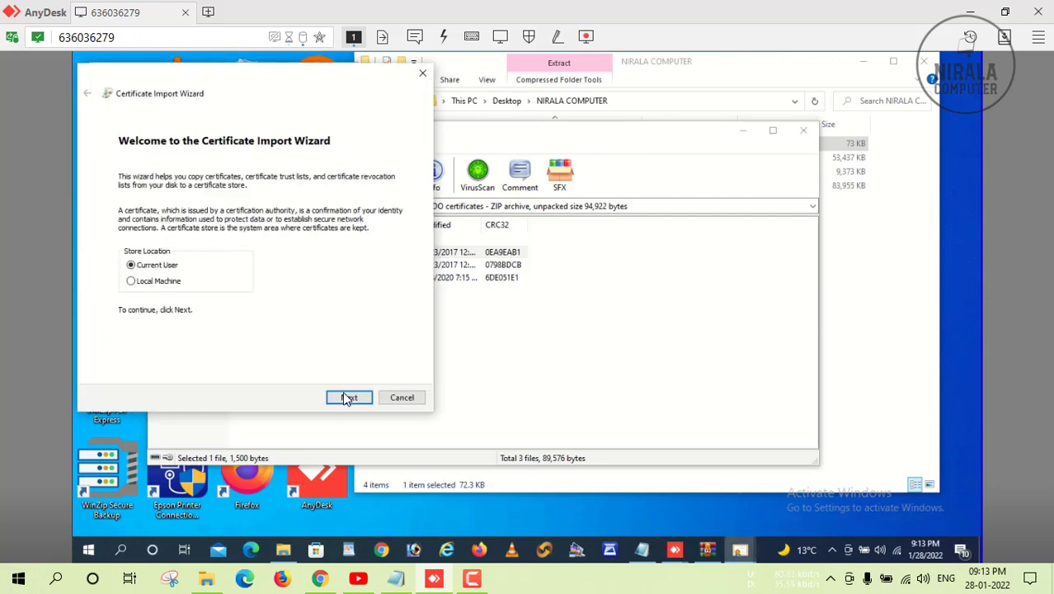
{"action": "left_click", "coordinate": [346, 398]}
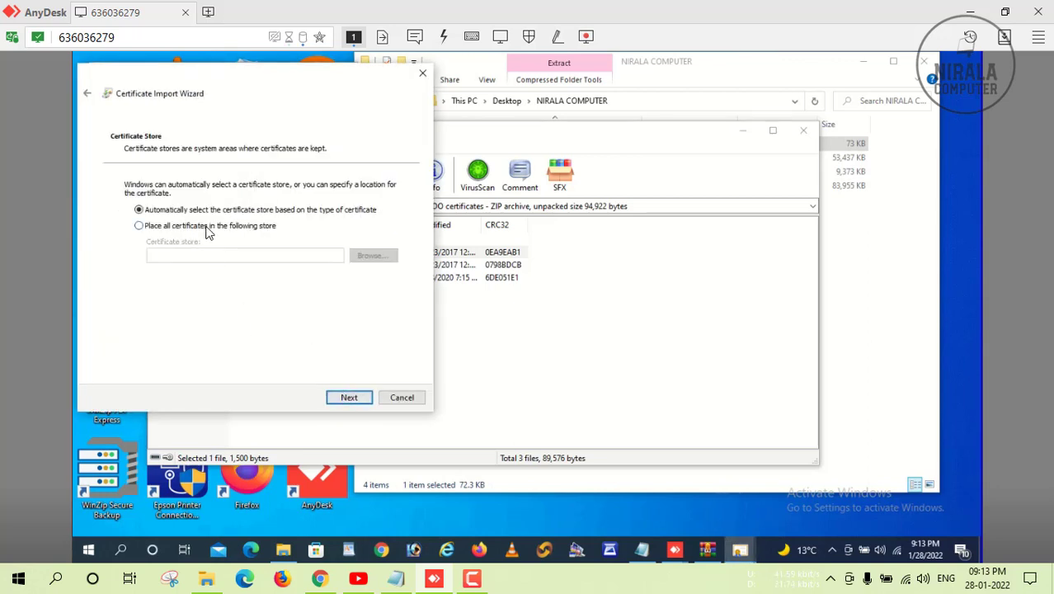
{"action": "left_click", "coordinate": [207, 226]}
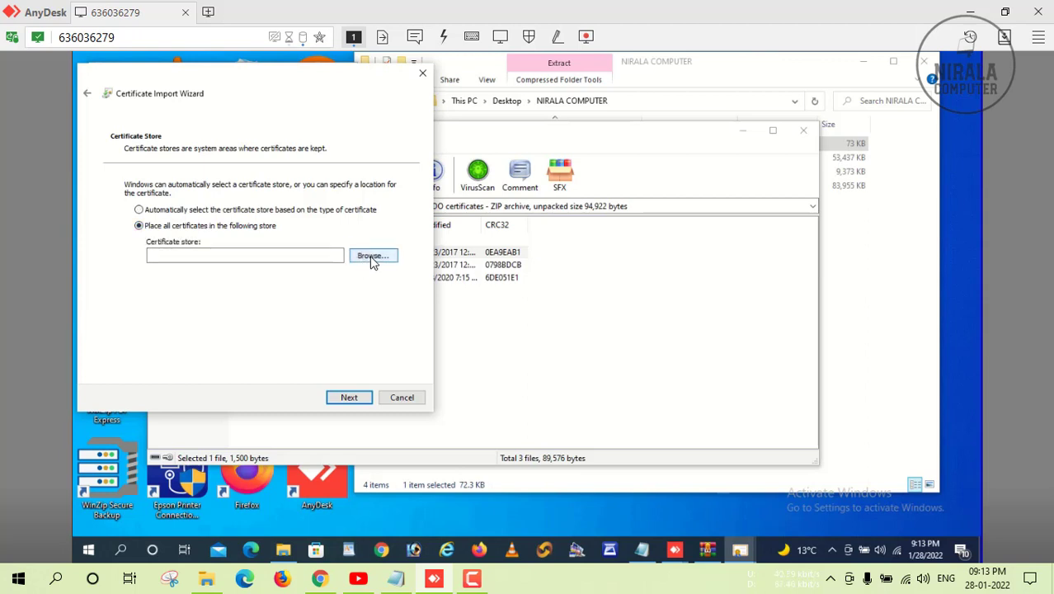
{"action": "left_click", "coordinate": [373, 256]}
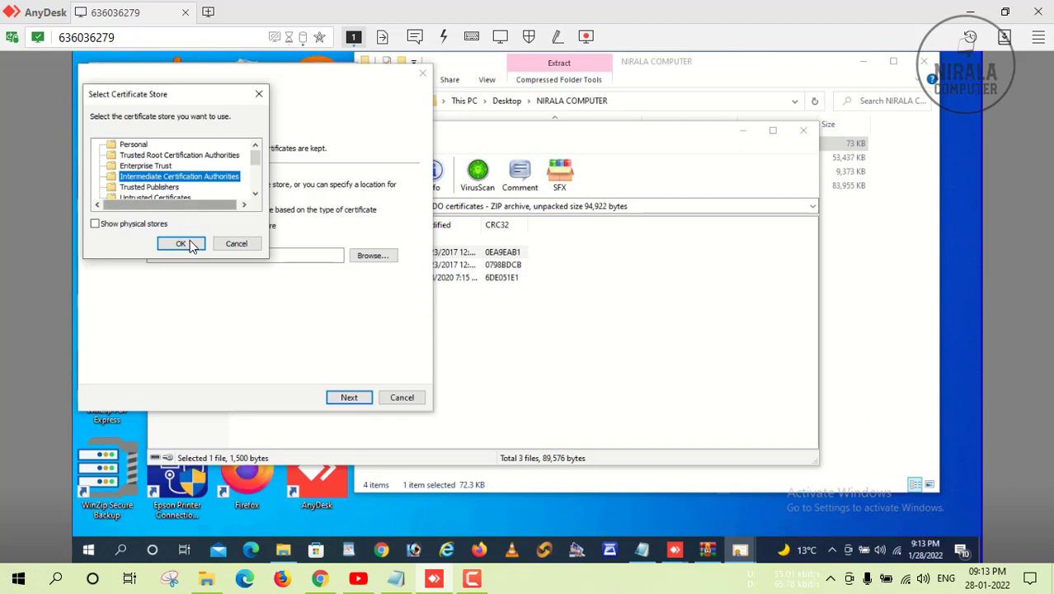
{"action": "left_click", "coordinate": [181, 244]}
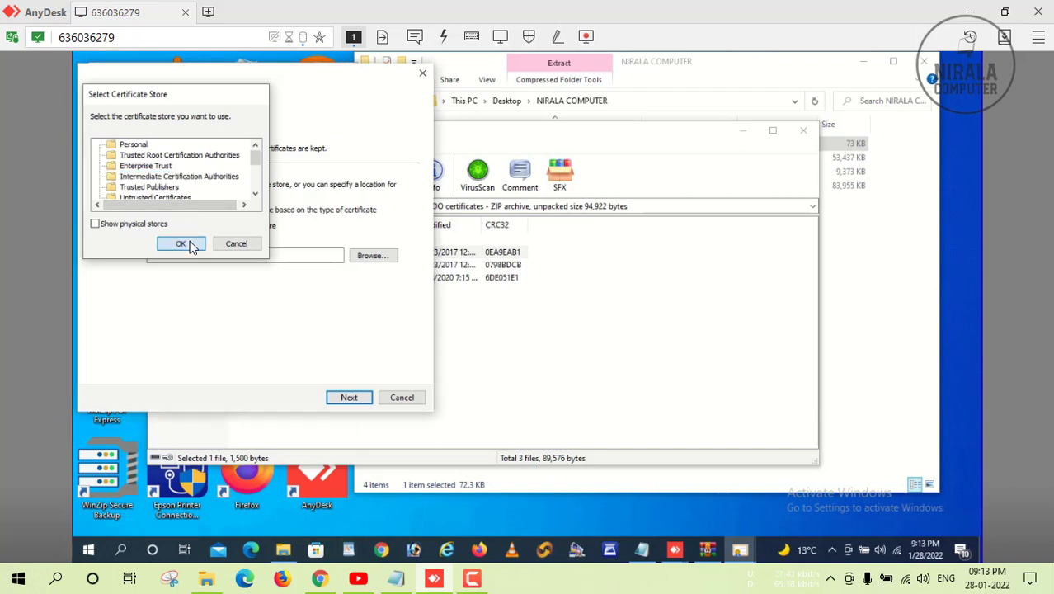
{"action": "left_click", "coordinate": [349, 397]}
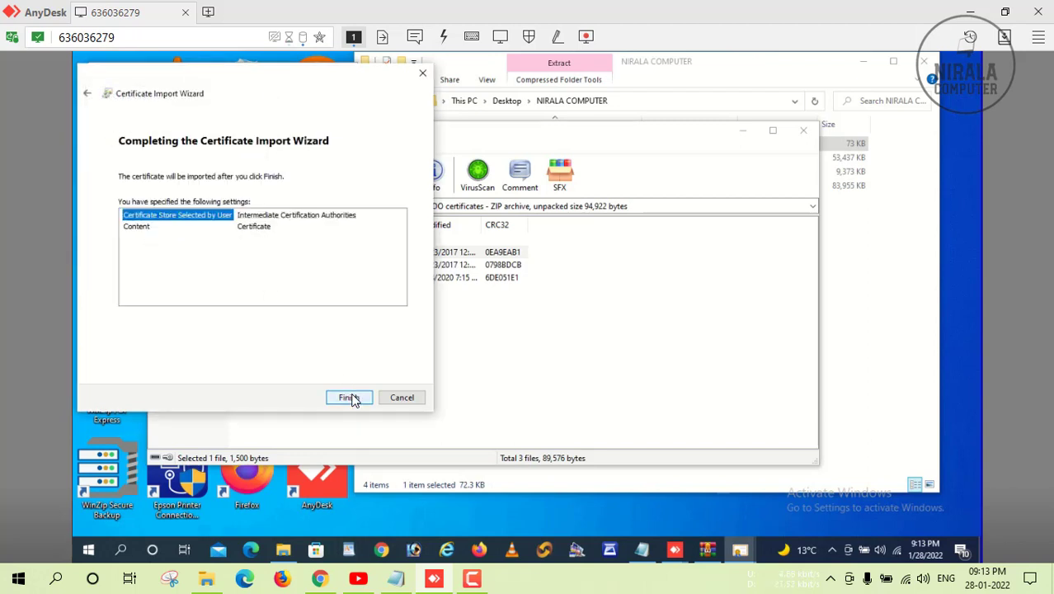
{"action": "left_click", "coordinate": [350, 397]}
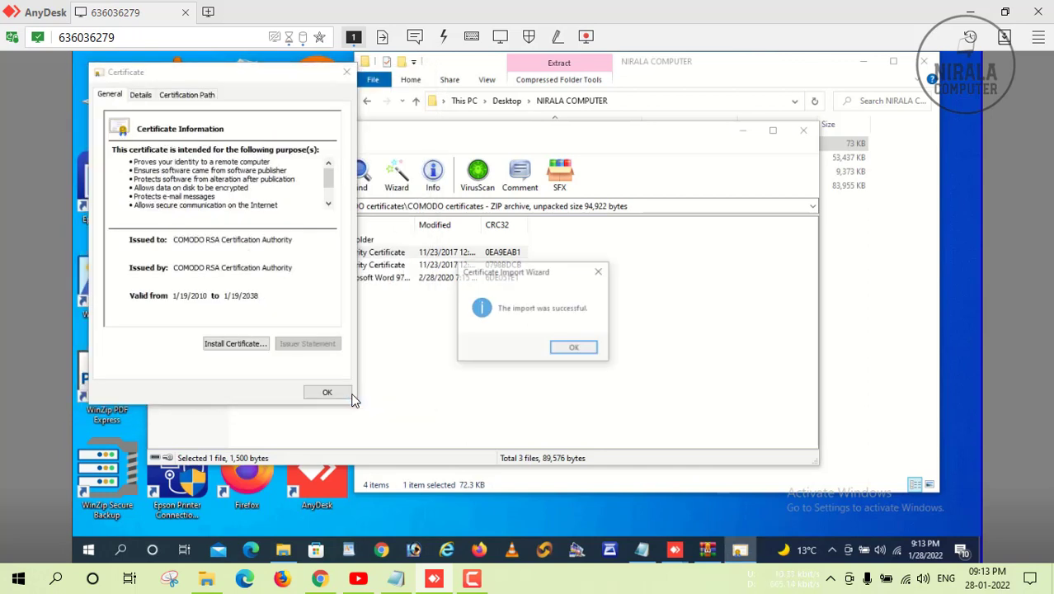
{"action": "left_click", "coordinate": [570, 350]}
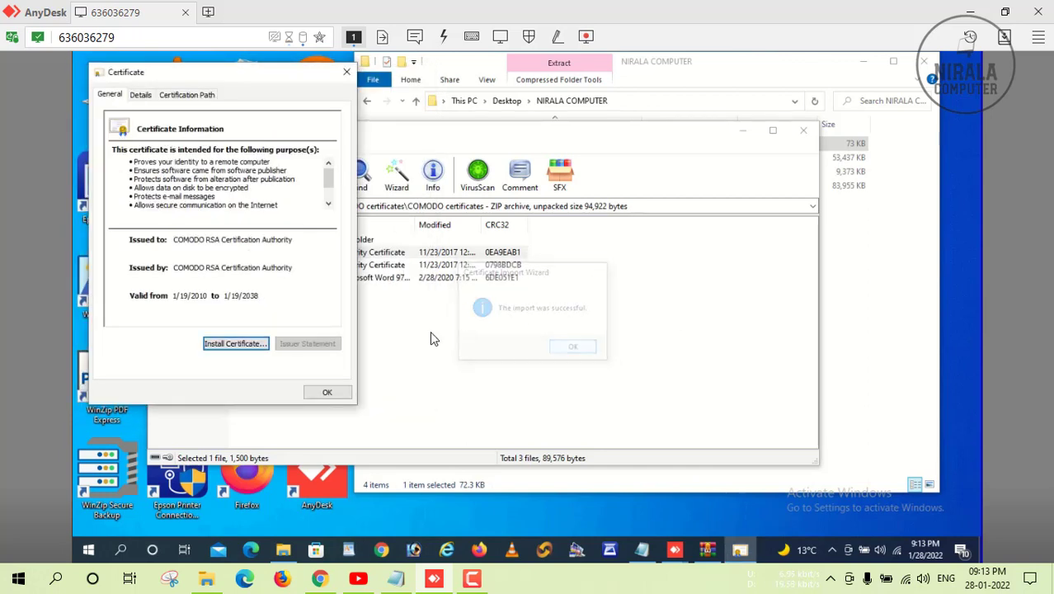
{"action": "left_click", "coordinate": [343, 393]}
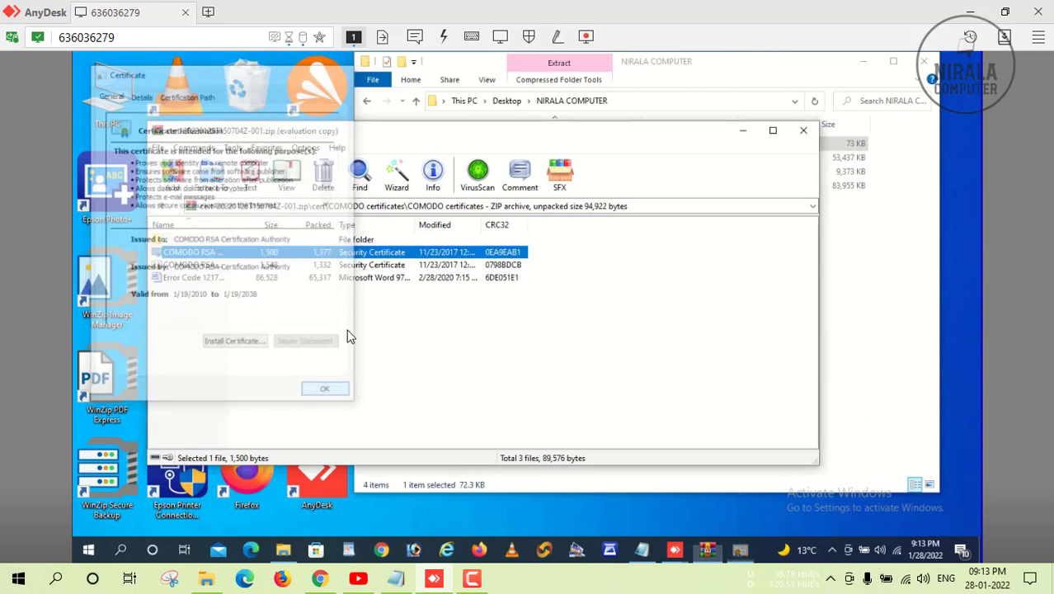
Open the COMODO RSA Domain Validation Secure Server CA certificate and import it into Trusted Root Certification Authorities.
{"action": "double_click", "coordinate": [218, 265]}
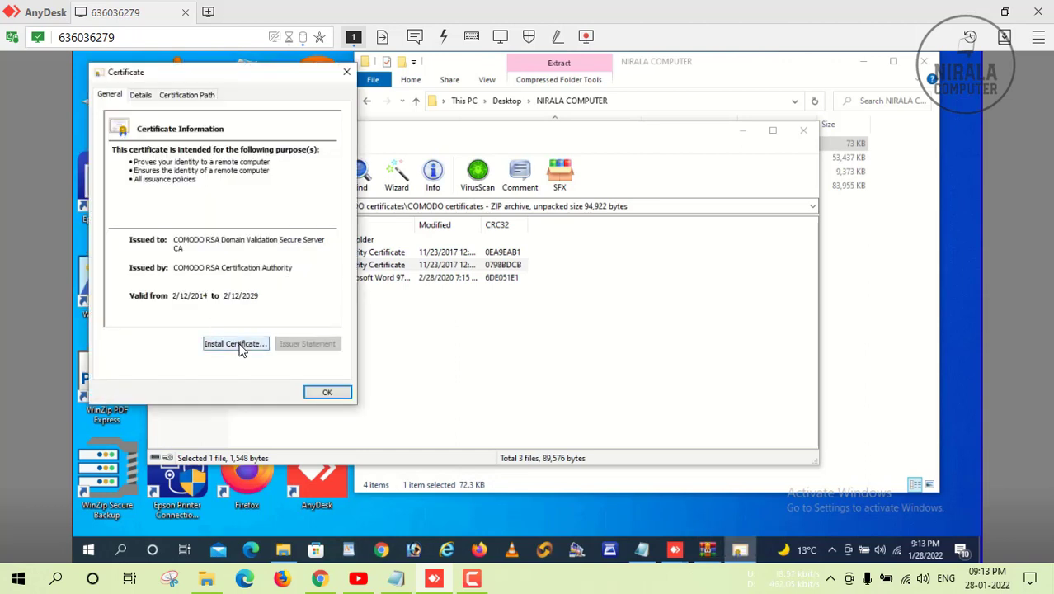
{"action": "left_click", "coordinate": [238, 345]}
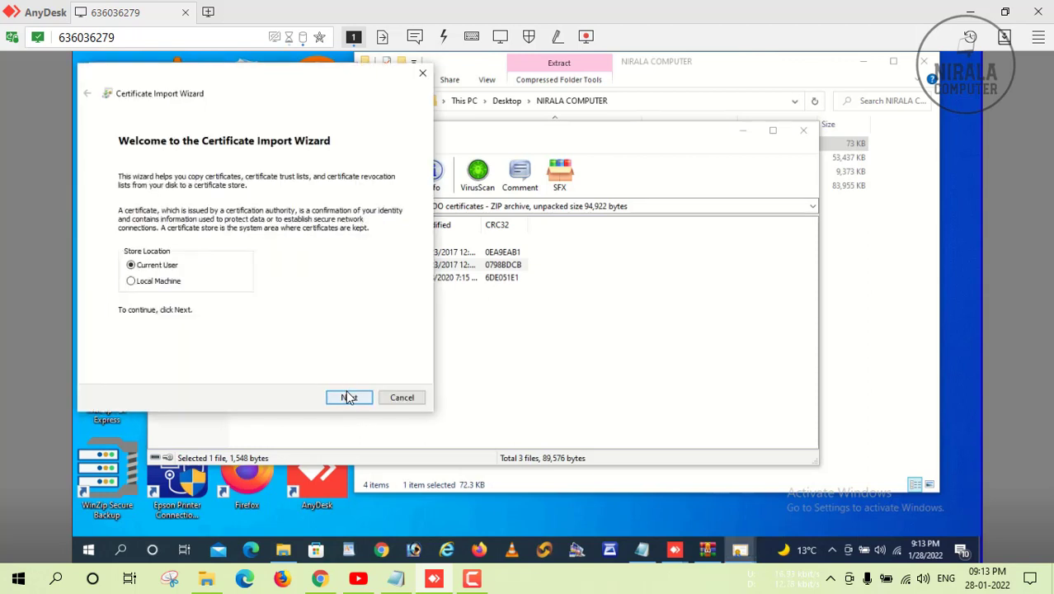
{"action": "left_click", "coordinate": [347, 397]}
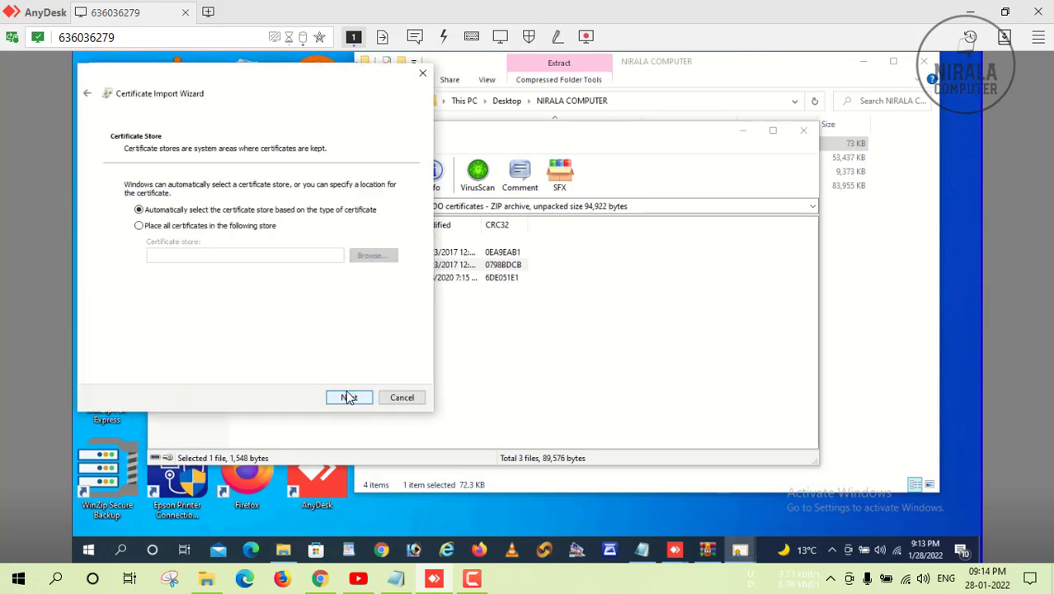
{"action": "left_click", "coordinate": [248, 228]}
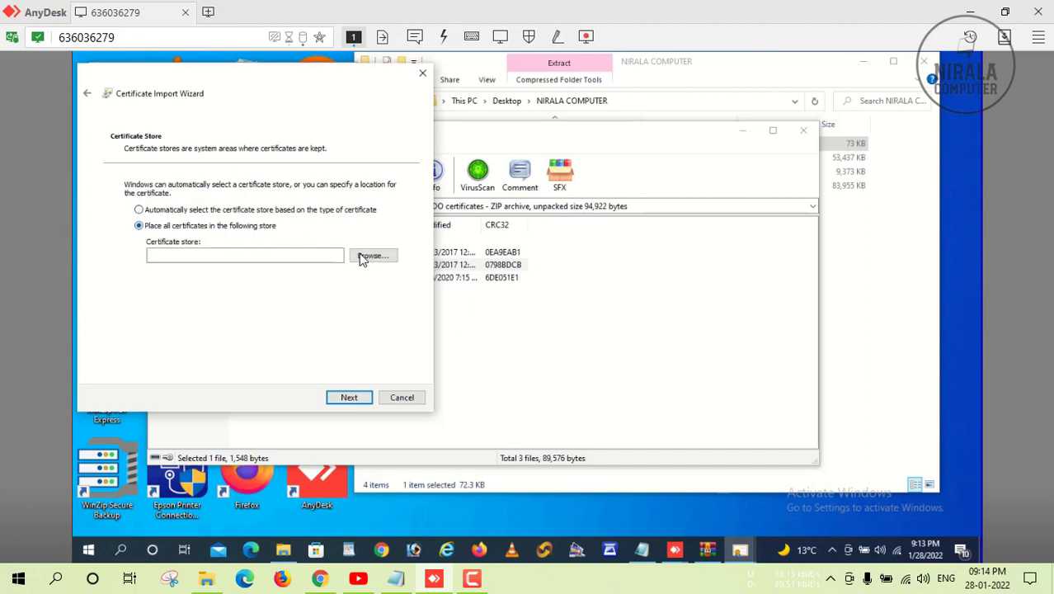
{"action": "left_click", "coordinate": [363, 257]}
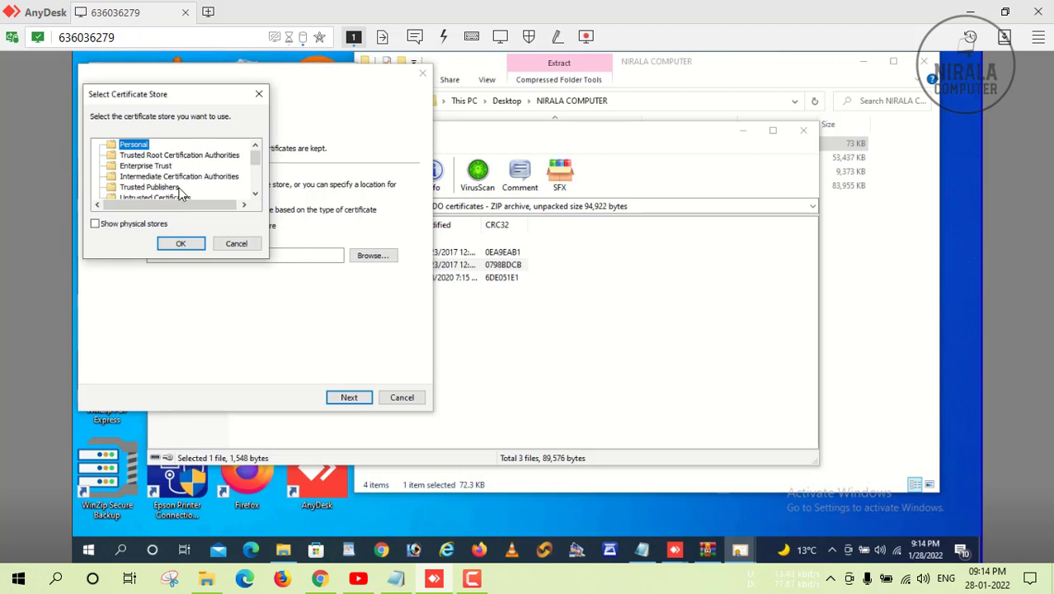
{"action": "left_click", "coordinate": [181, 156]}
{"action": "left_click", "coordinate": [183, 245]}
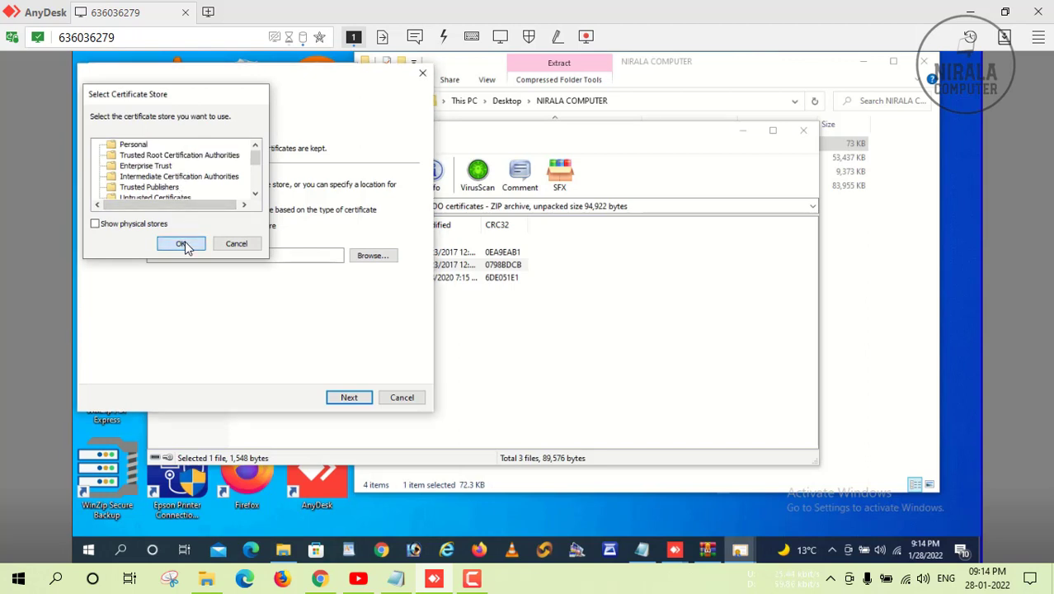
{"action": "left_click", "coordinate": [350, 398]}
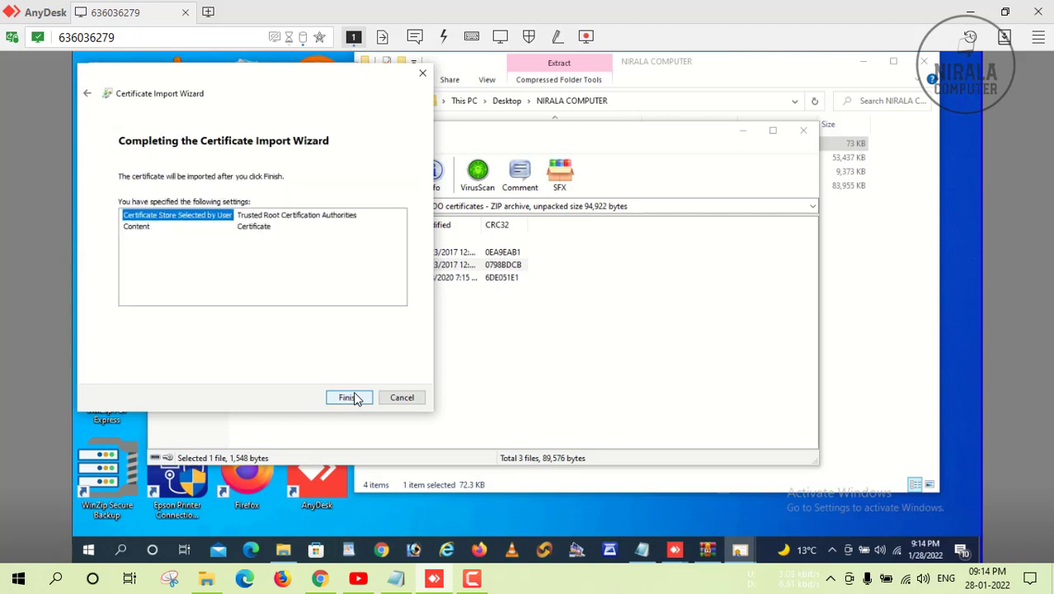
{"action": "left_click", "coordinate": [351, 398]}
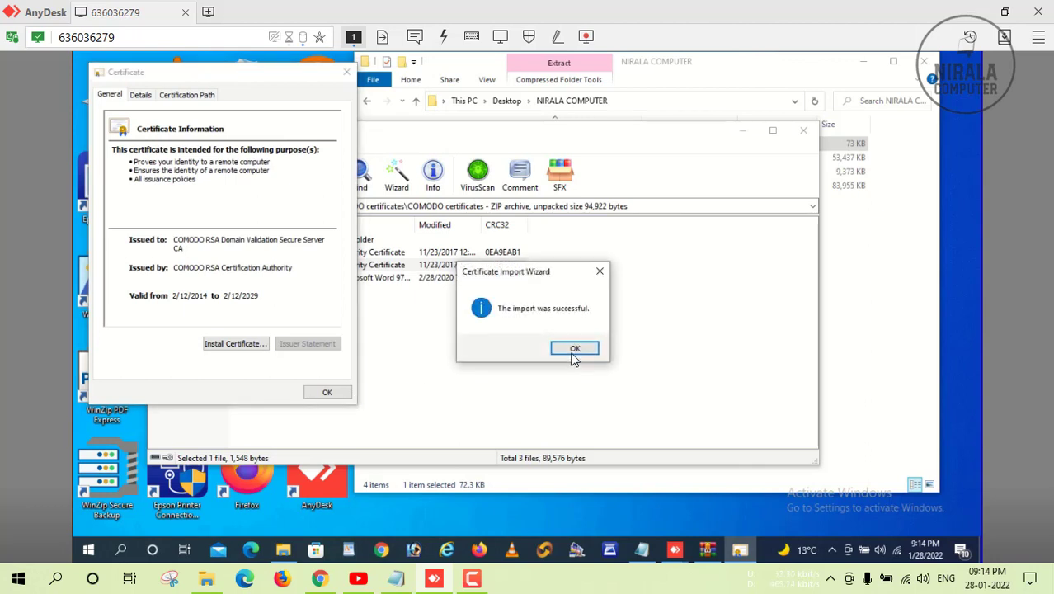
{"action": "left_click", "coordinate": [575, 350]}
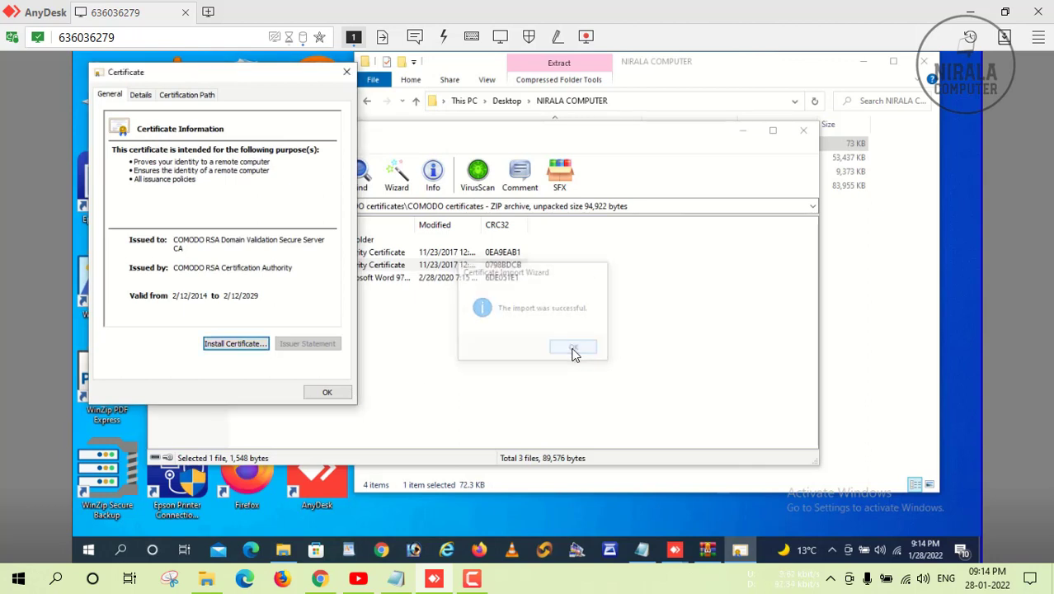
Import the same certificate into Intermediate Certification Authorities and close its window.
{"action": "left_click", "coordinate": [231, 343]}
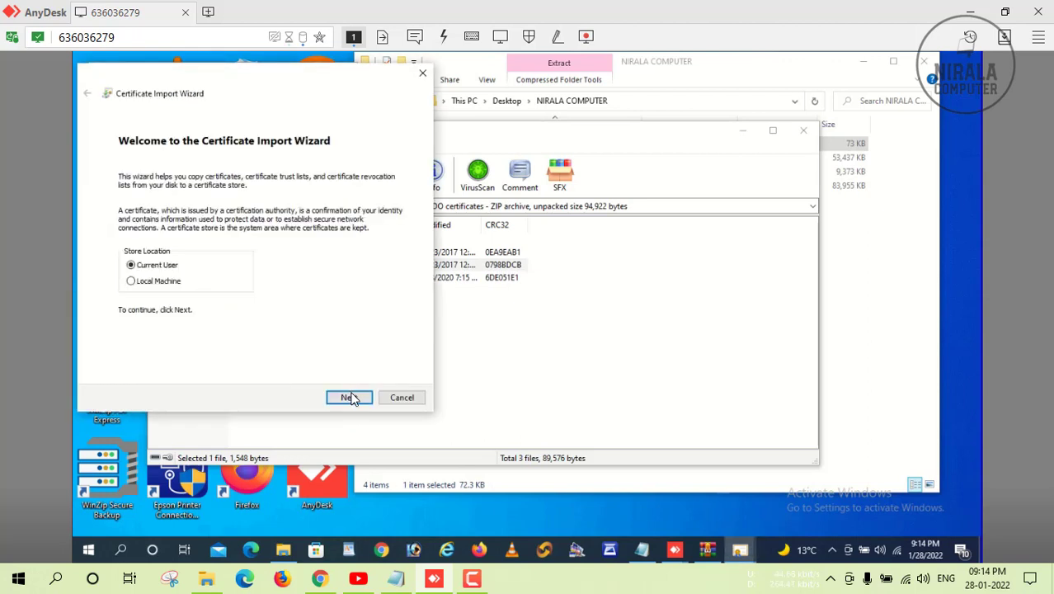
{"action": "left_click", "coordinate": [350, 398]}
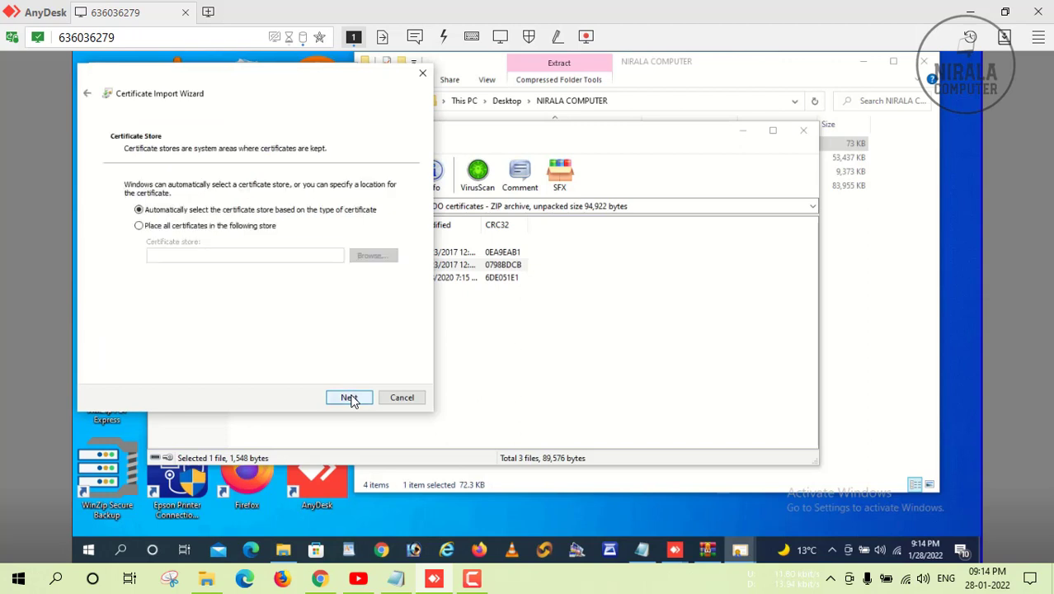
{"action": "left_click", "coordinate": [229, 228]}
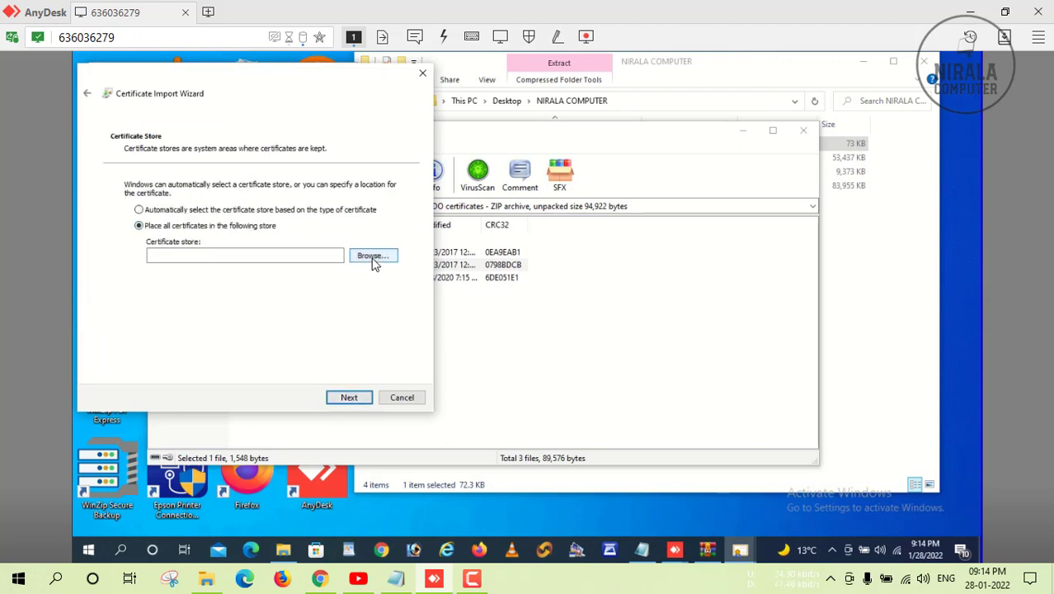
{"action": "left_click", "coordinate": [373, 256]}
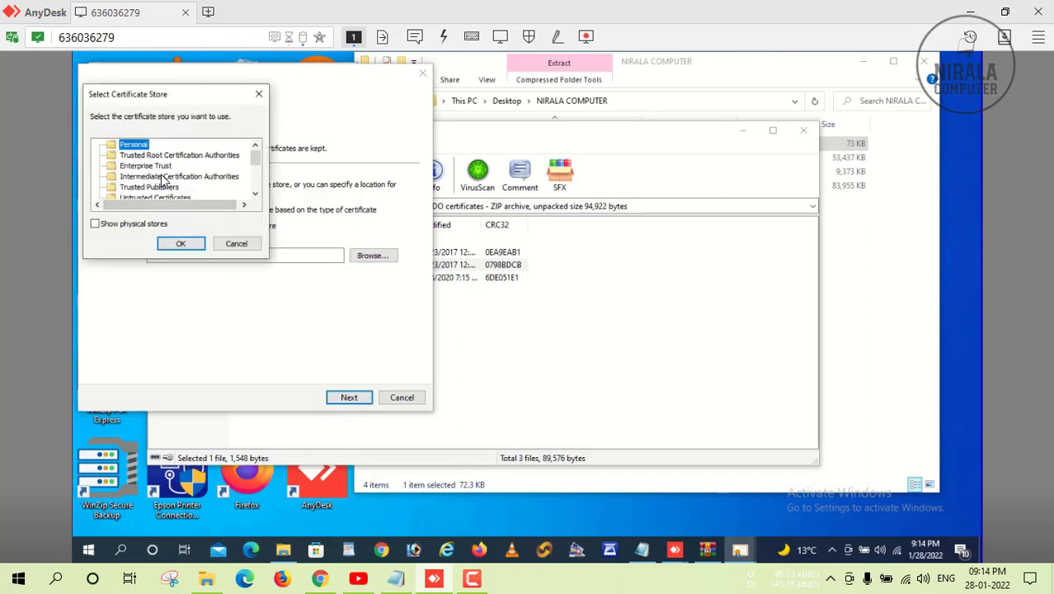
{"action": "left_click", "coordinate": [163, 177]}
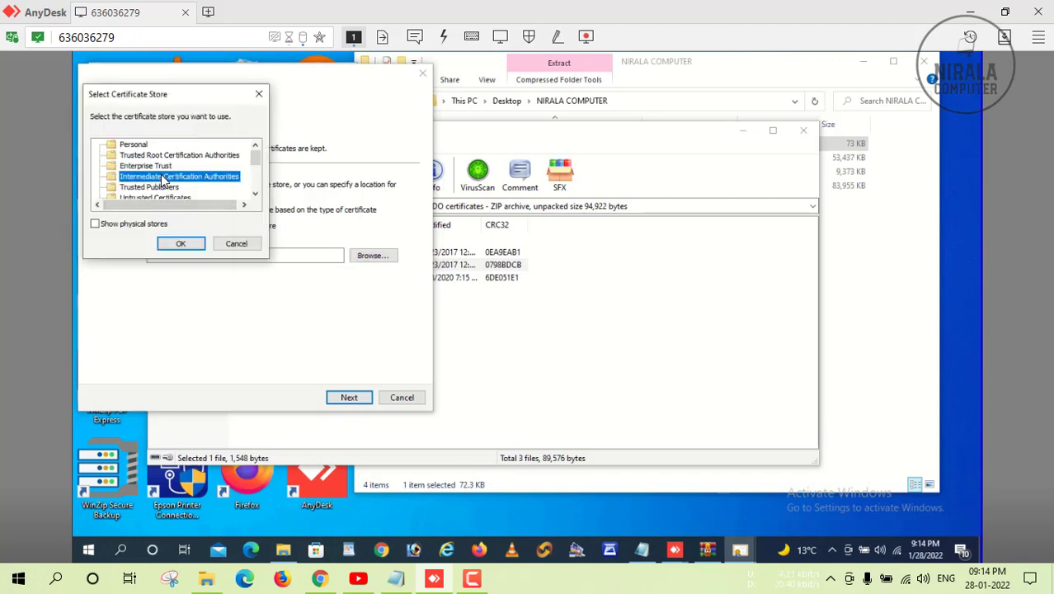
{"action": "left_click", "coordinate": [184, 244]}
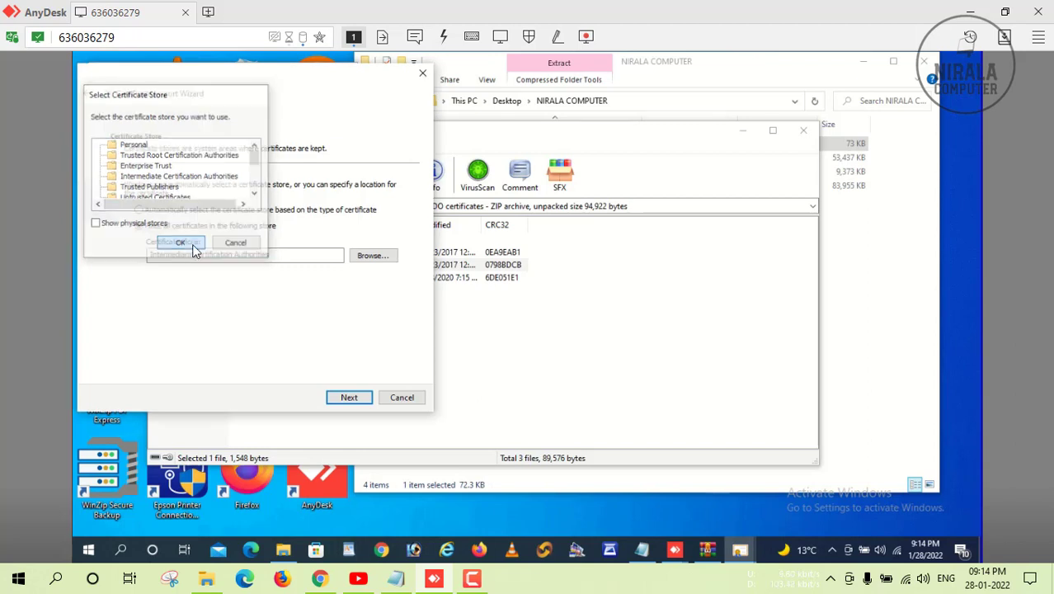
{"action": "left_click", "coordinate": [350, 398]}
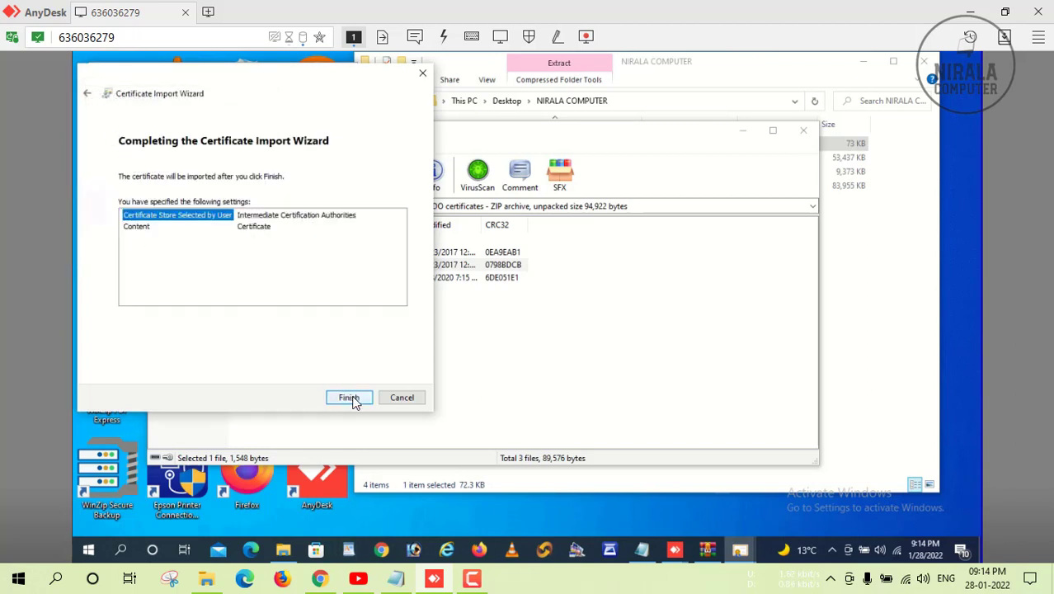
{"action": "left_click", "coordinate": [349, 397]}
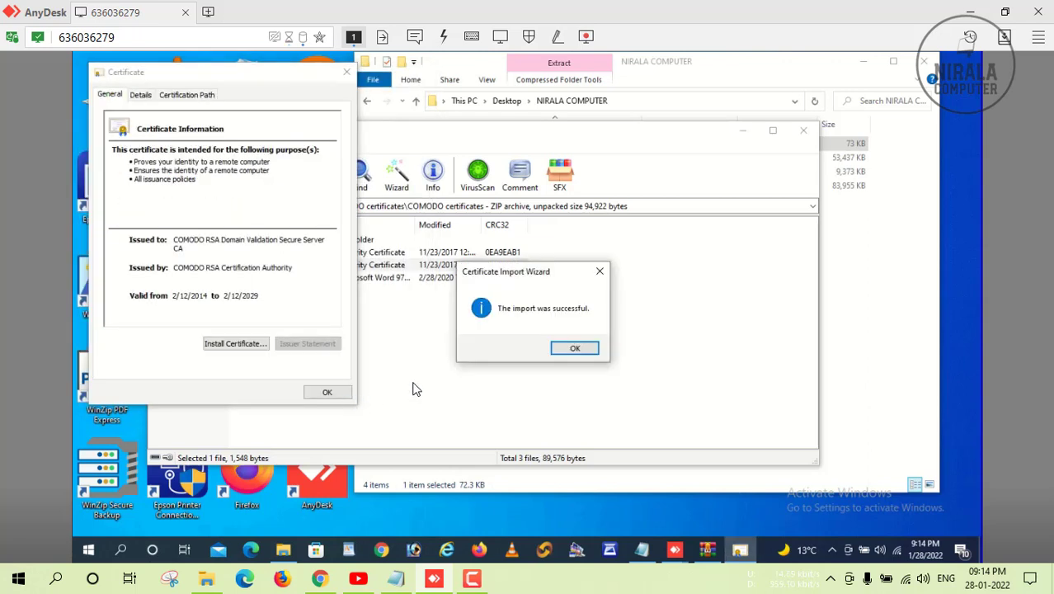
{"action": "left_click", "coordinate": [577, 350]}
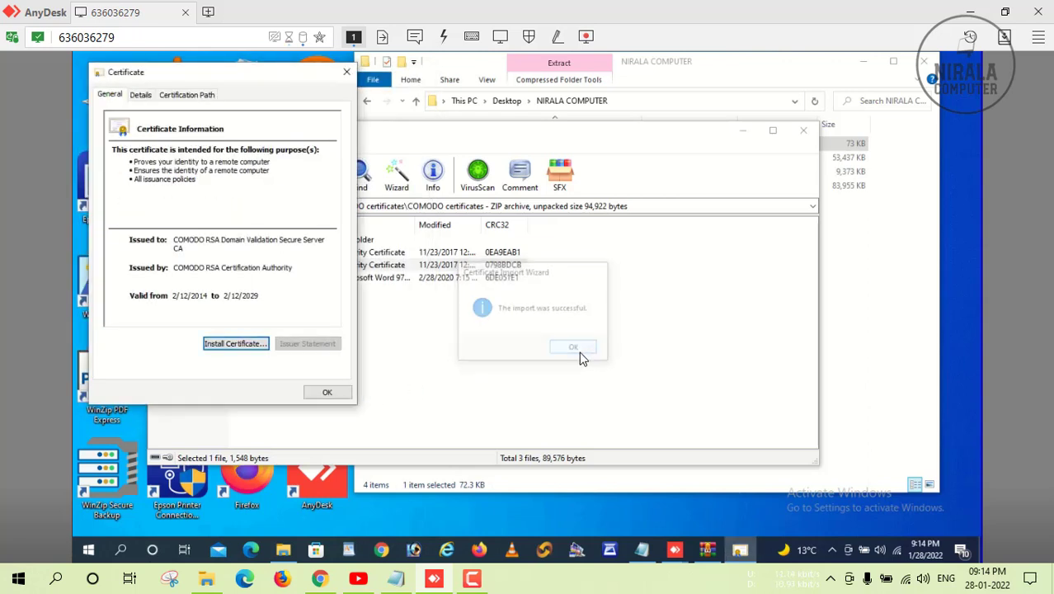
{"action": "left_click", "coordinate": [329, 393]}
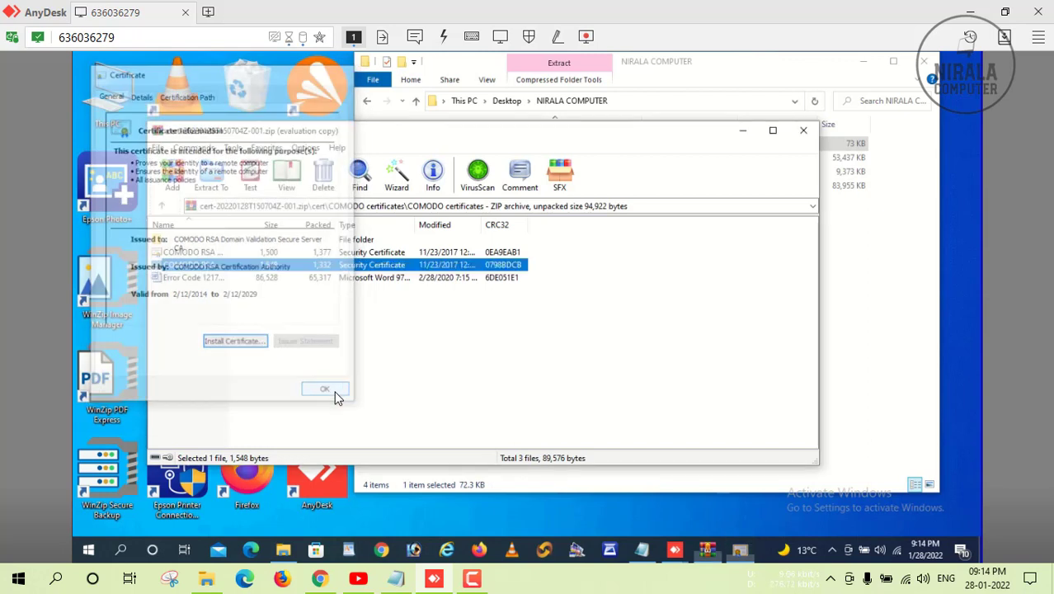
Launch certmgr.msc and delete the 127.0.0.1 certificate from Trusted Root Certification Authorities.
{"action": "left_click", "coordinate": [121, 551]}
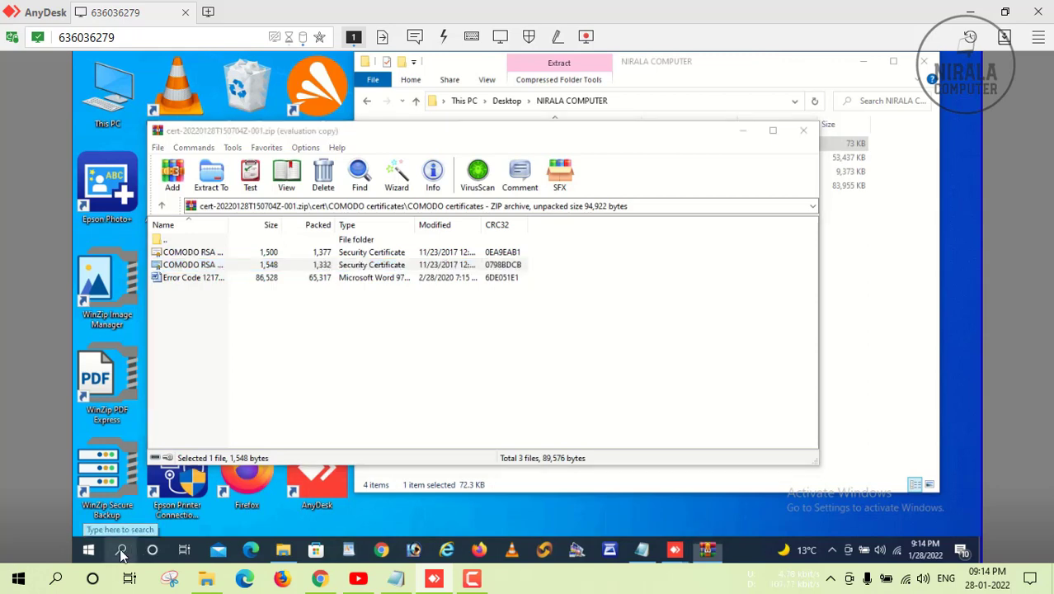
{"action": "type", "text": "CERT"}
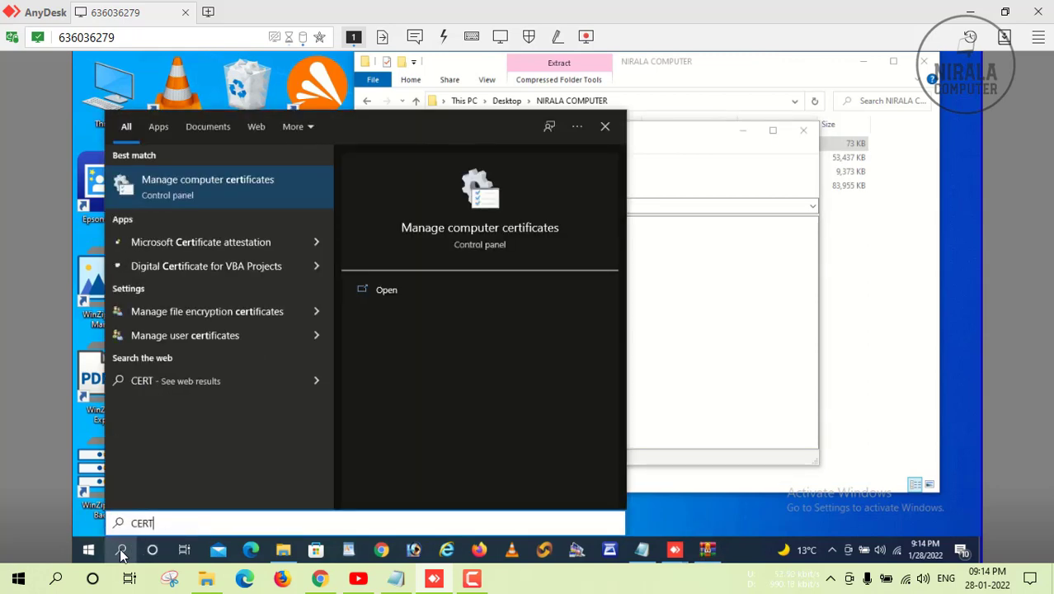
{"action": "type", "text": "MGR.MSC"}
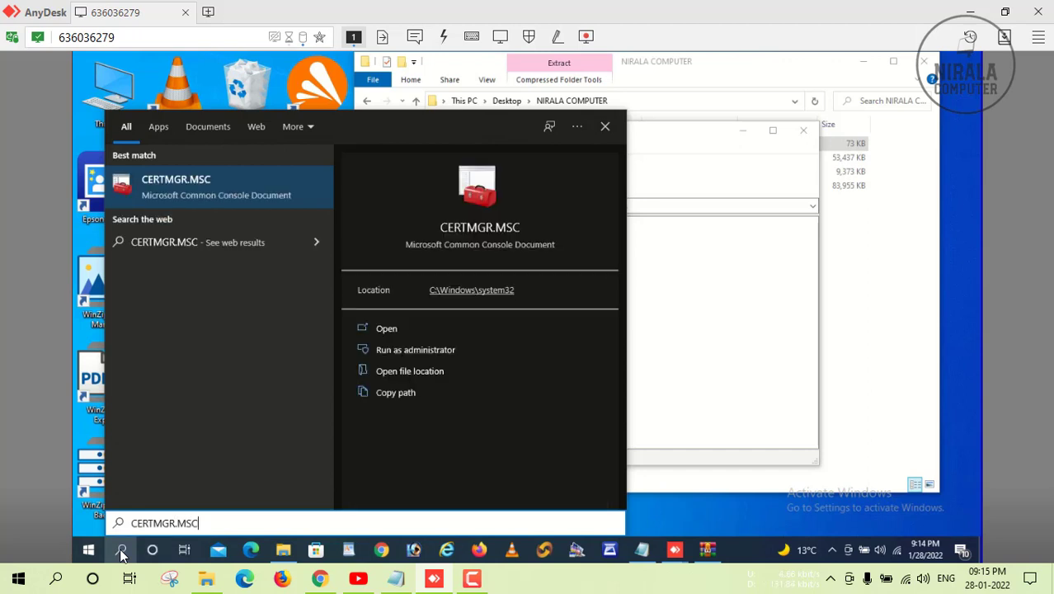
{"action": "key", "text": "Return"}
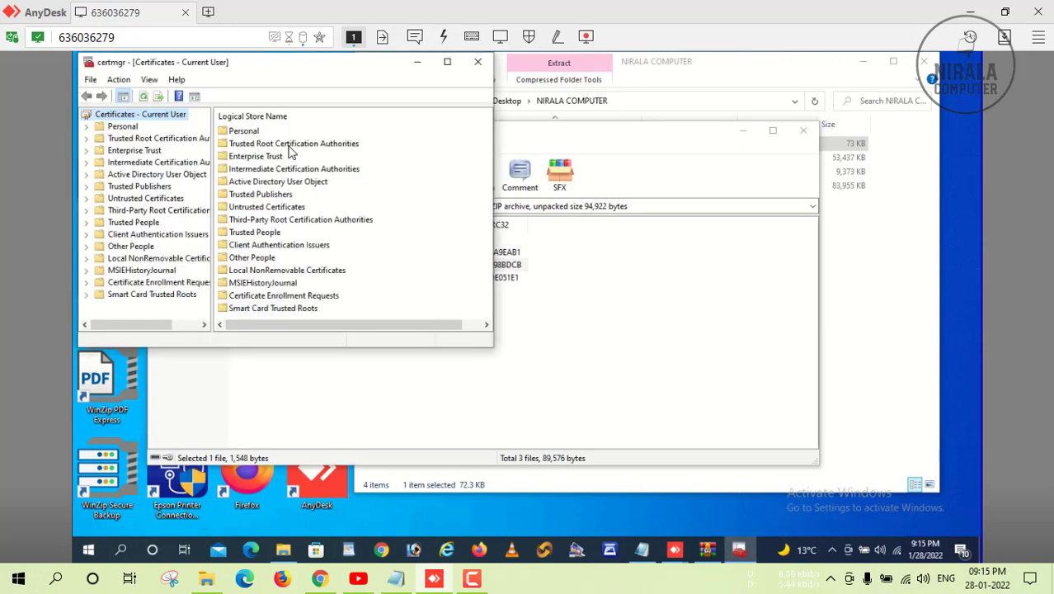
{"action": "double_click", "coordinate": [289, 145]}
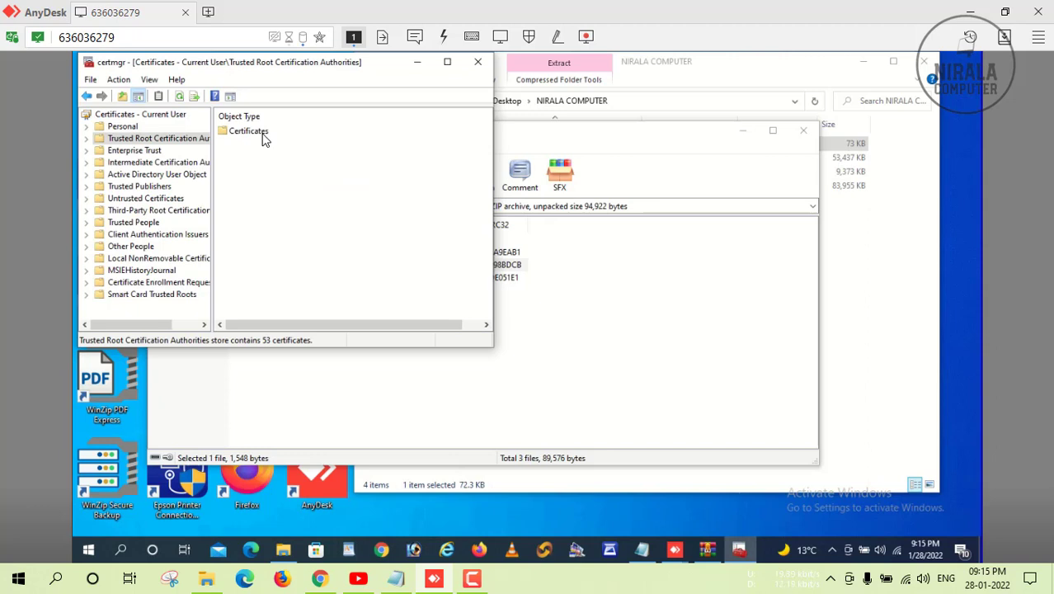
{"action": "double_click", "coordinate": [261, 133]}
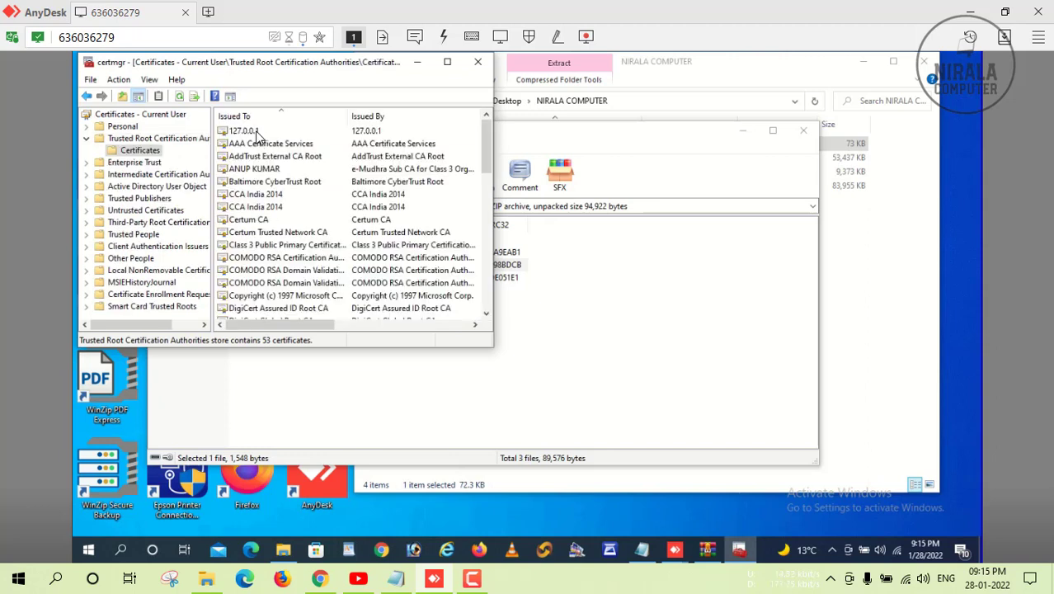
{"action": "left_click", "coordinate": [256, 135]}
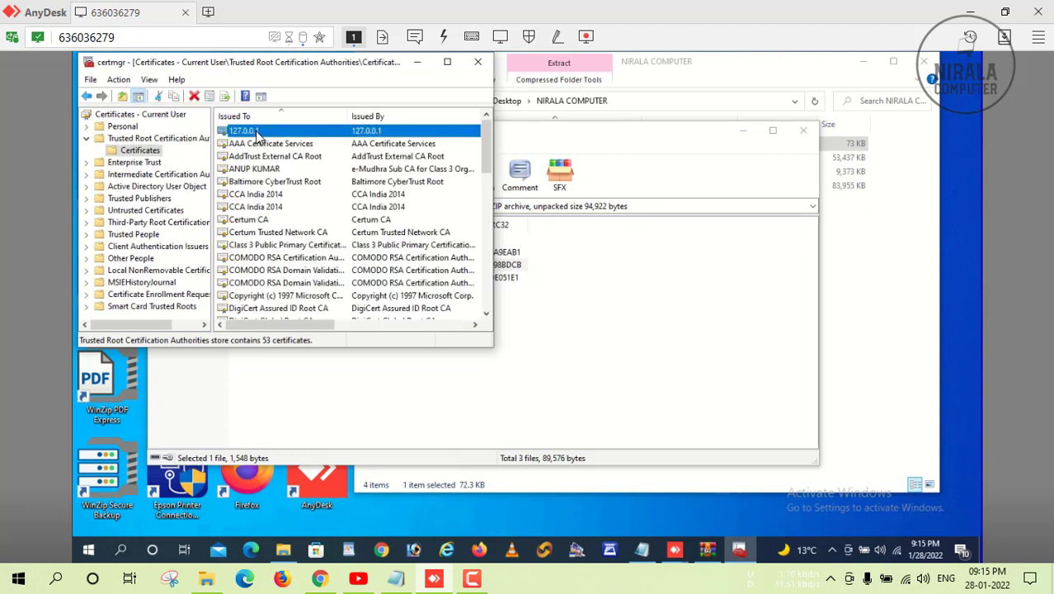
{"action": "key", "text": "Delete"}
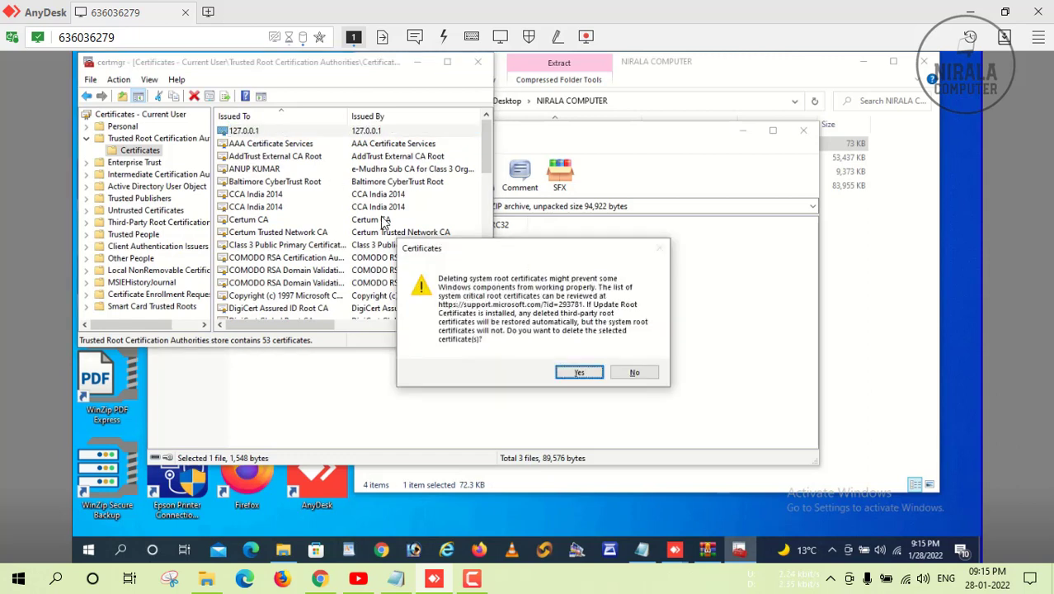
{"action": "left_click", "coordinate": [582, 373]}
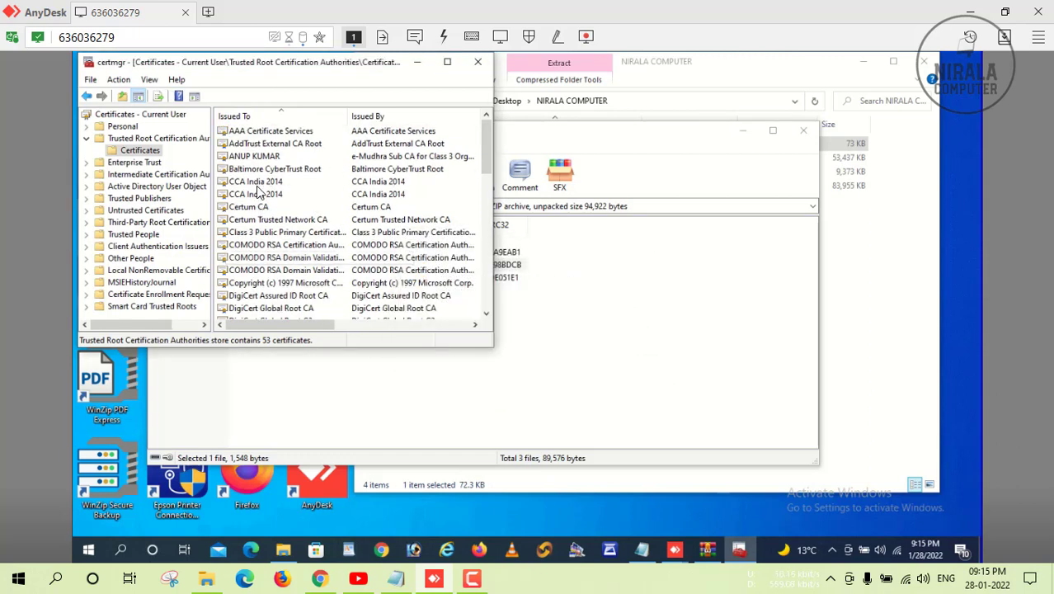
Delete both localhost certificates from the Trusted Root Certification Authorities list.
{"action": "left_click", "coordinate": [259, 182]}
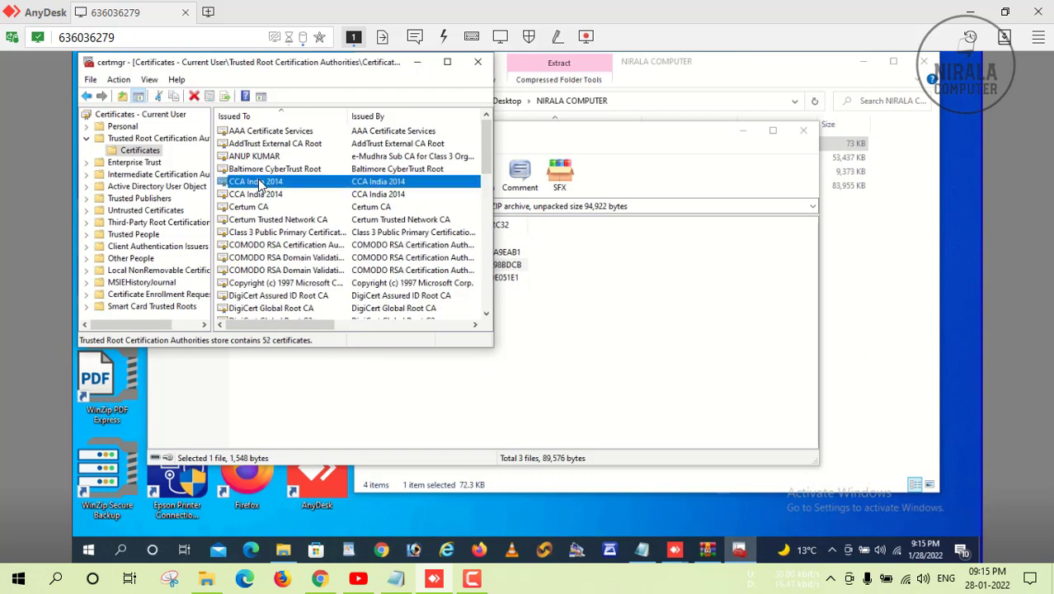
{"action": "key", "text": "l"}
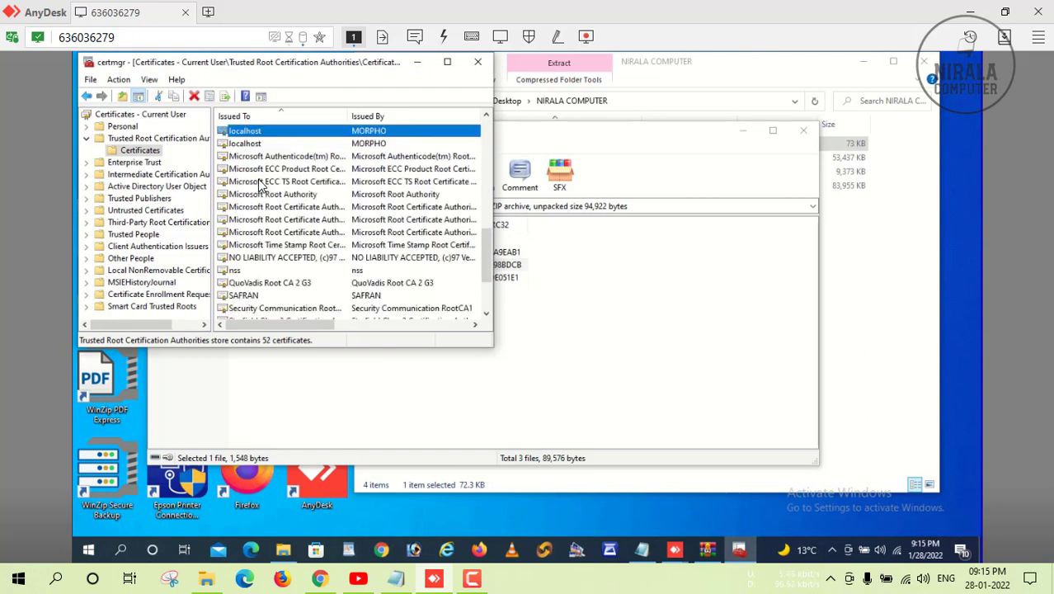
{"action": "key", "text": "Delete"}
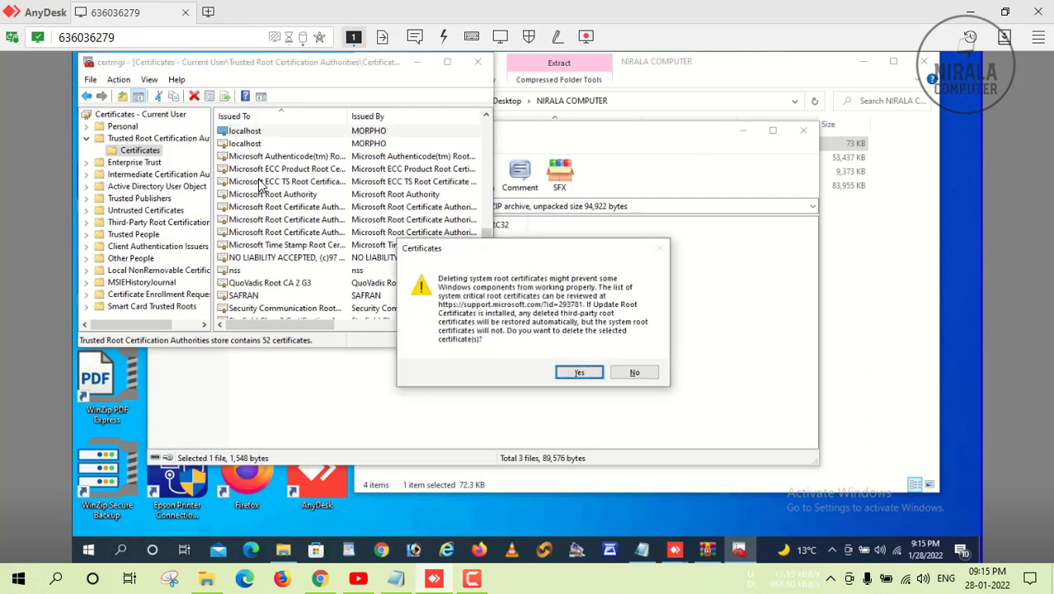
{"action": "key", "text": "Return"}
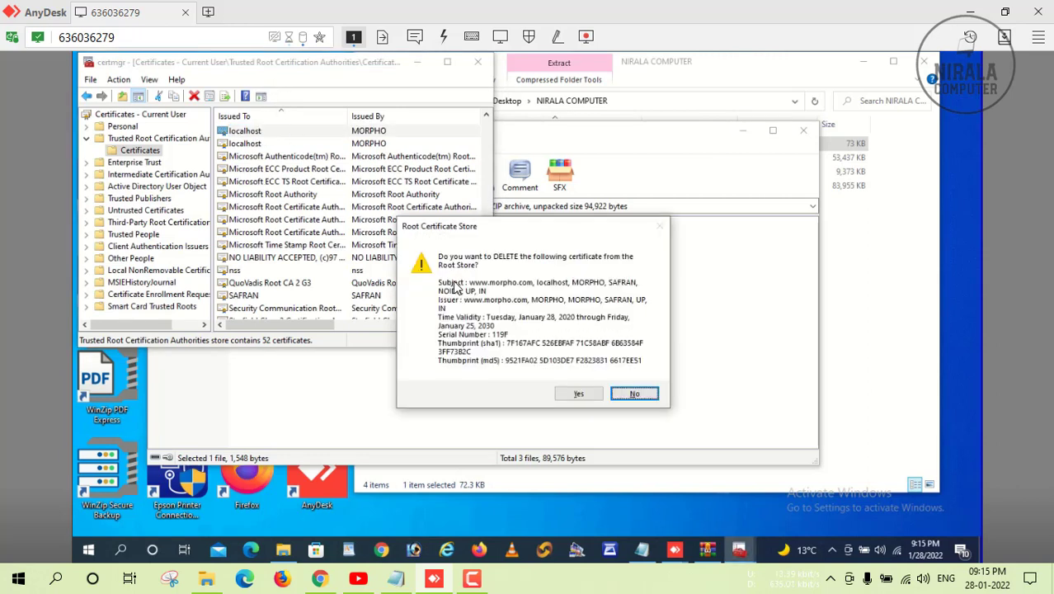
{"action": "left_click", "coordinate": [576, 394]}
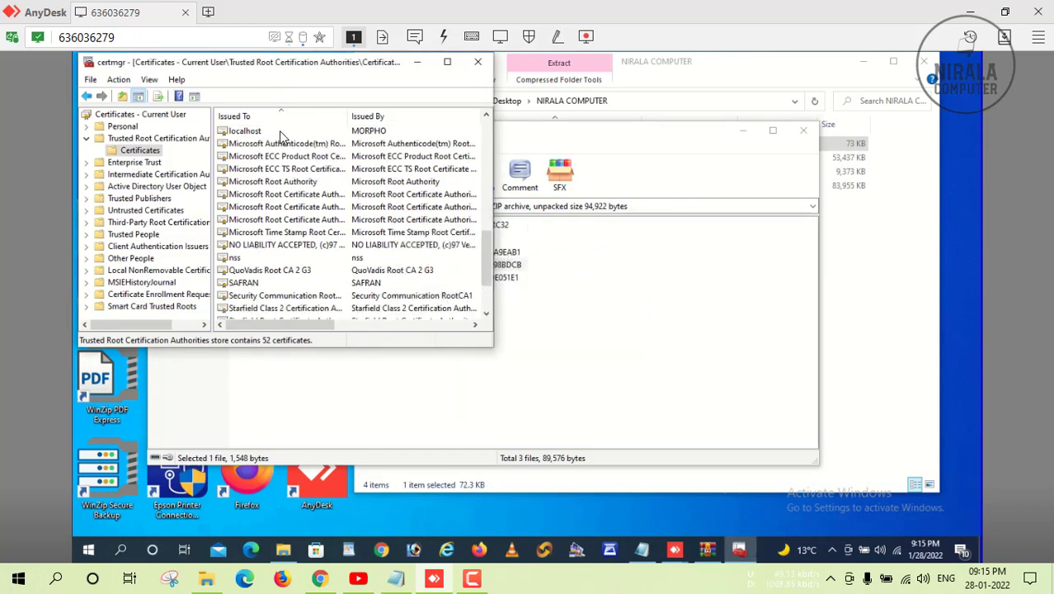
{"action": "left_click", "coordinate": [270, 131]}
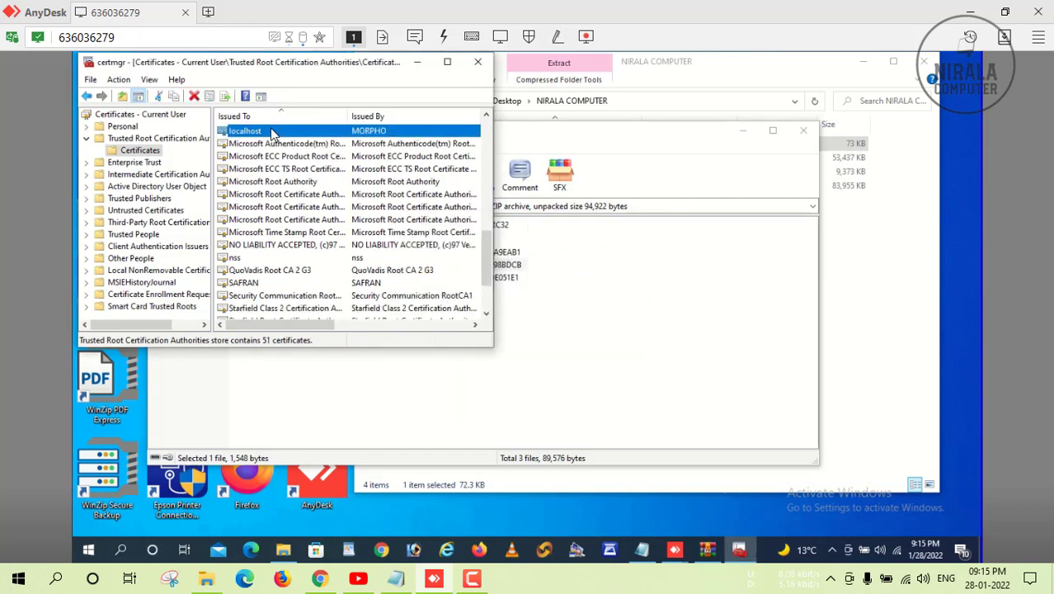
{"action": "key", "text": "Delete"}
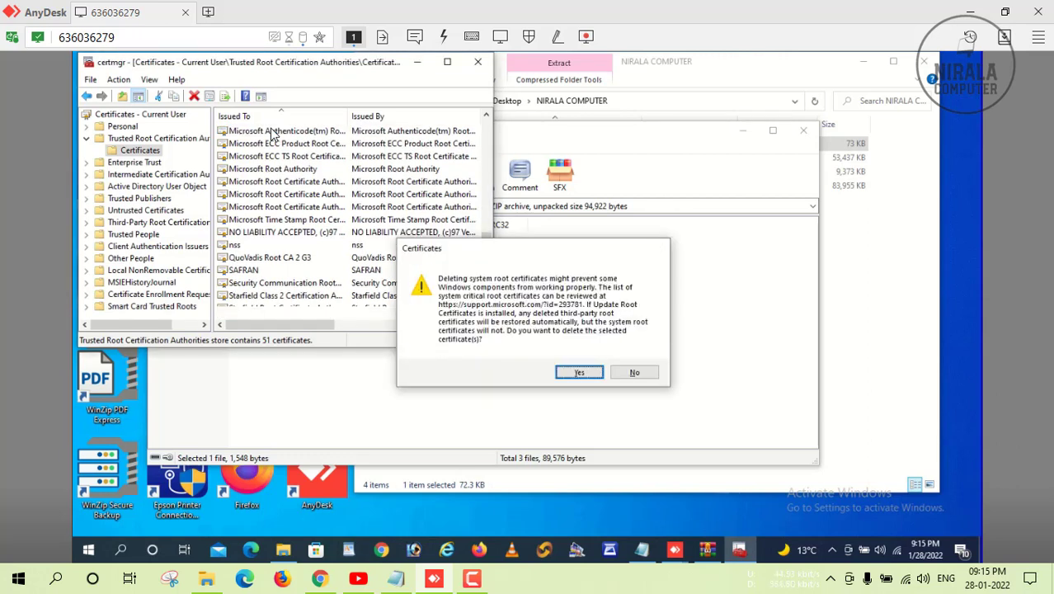
{"action": "key", "text": "Return"}
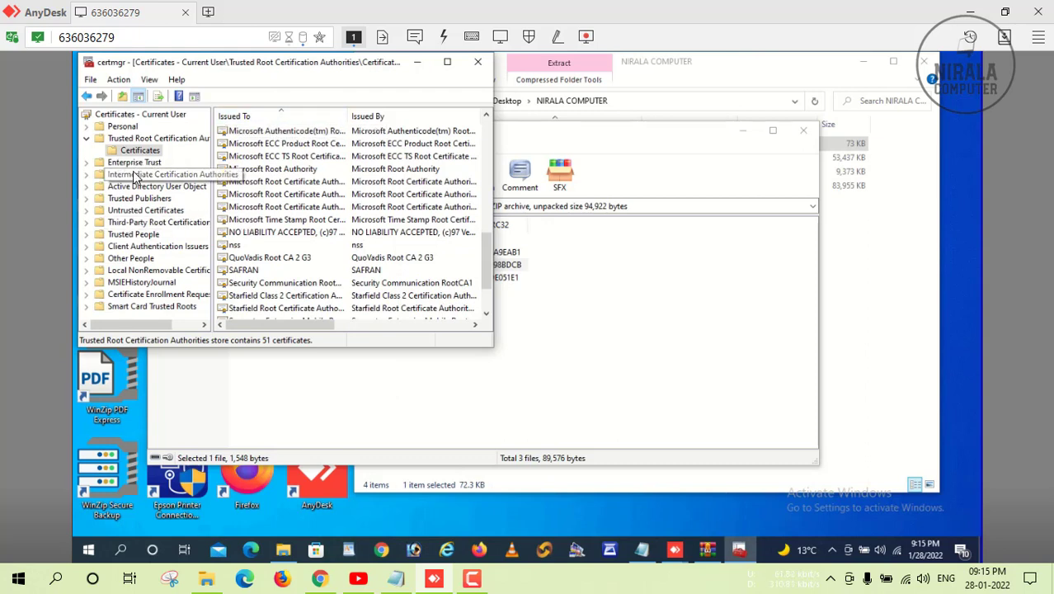
Delete the 127.0.0.1 certificate from Intermediate Certification Authorities and close certmgr.
{"action": "double_click", "coordinate": [136, 177]}
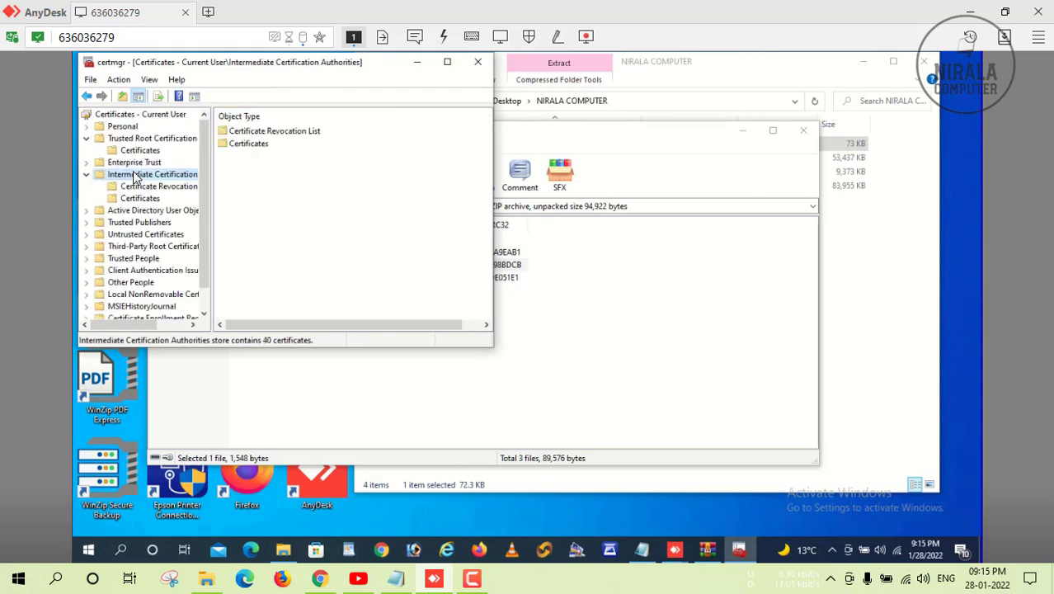
{"action": "double_click", "coordinate": [260, 144]}
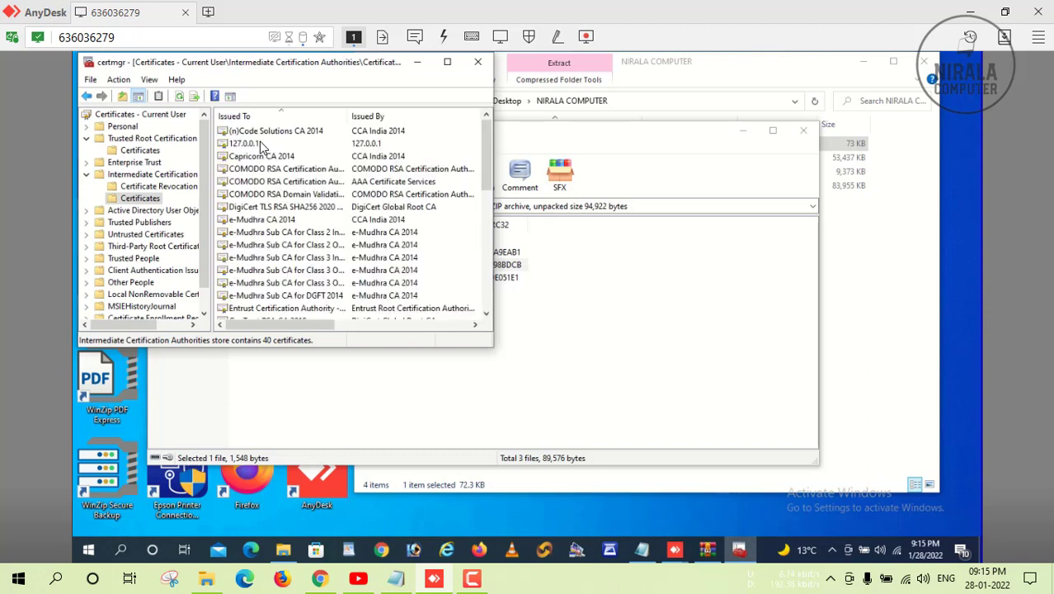
{"action": "left_click", "coordinate": [260, 145]}
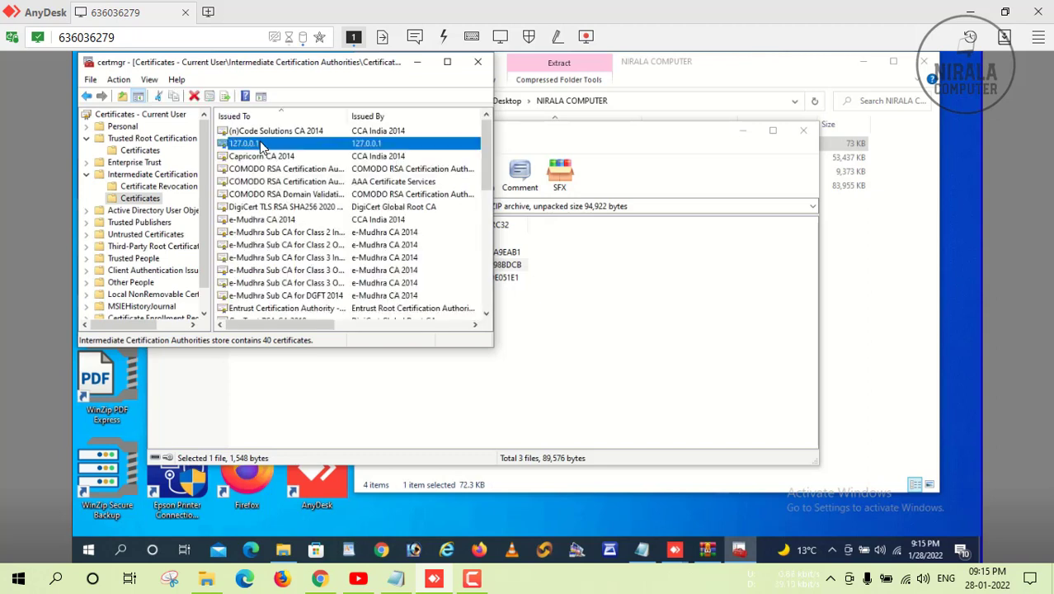
{"action": "key", "text": "Delete"}
{"action": "key", "text": "Return"}
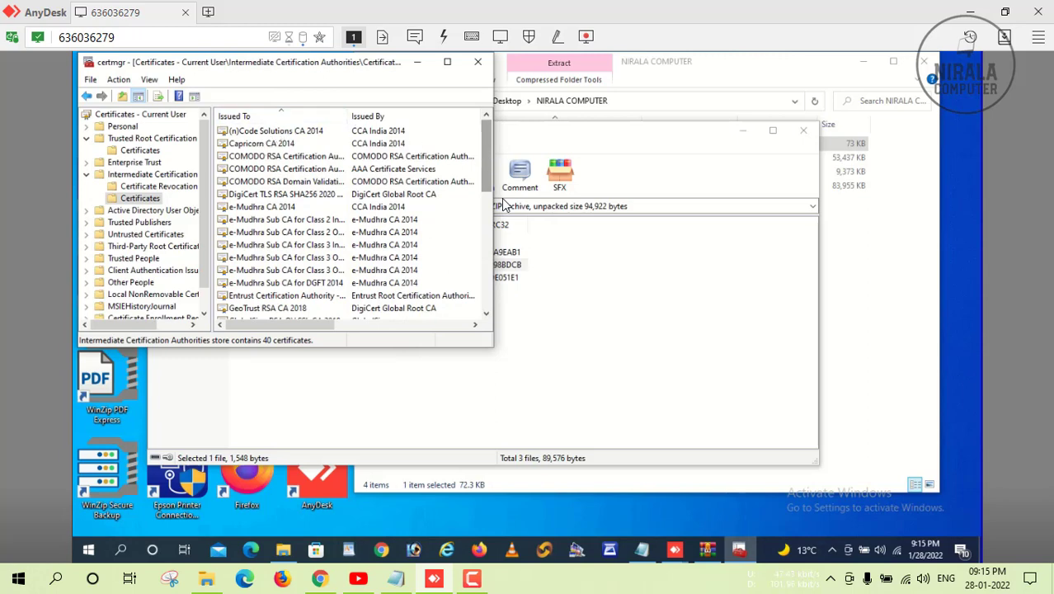
{"action": "left_click_drag", "start_coordinate": [486, 175], "coordinate": [497, 82]}
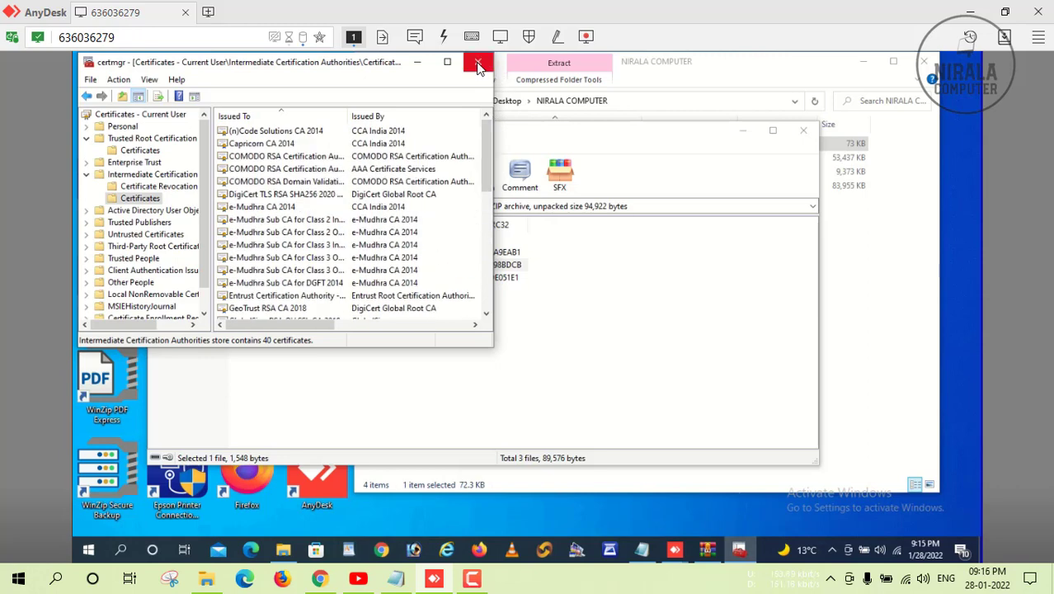
{"action": "left_click", "coordinate": [478, 66]}
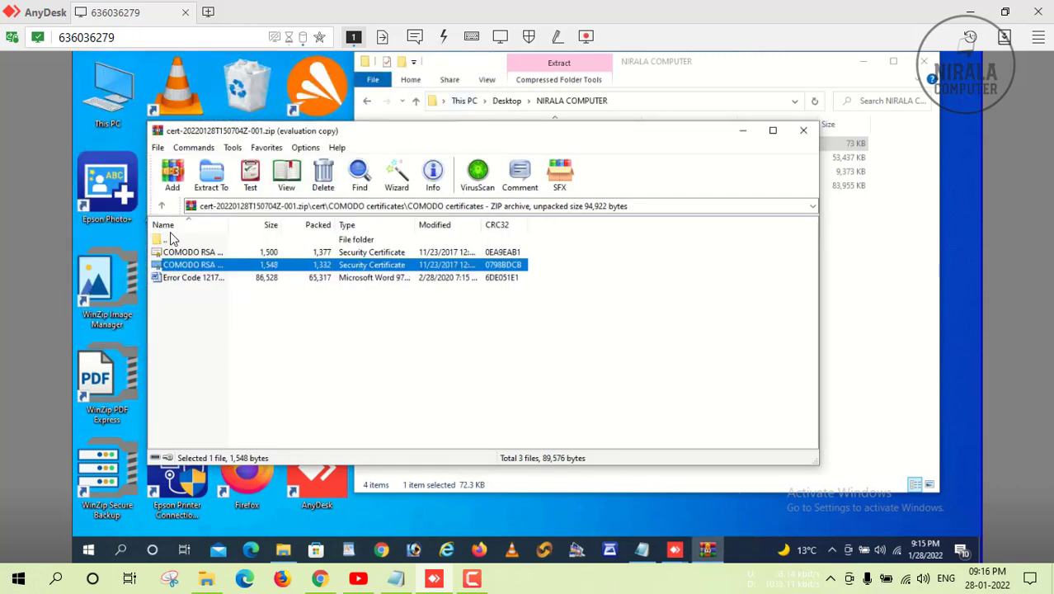
Open C:\MorphoRdServiceL0Soft in Explorer beside the cert archive window.
{"action": "left_click", "coordinate": [162, 207]}
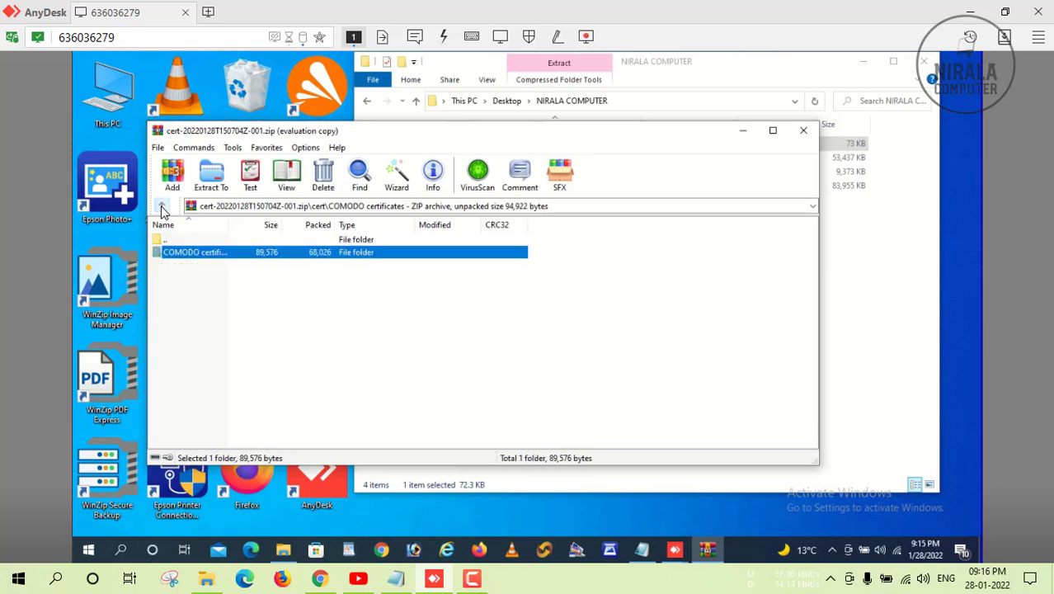
{"action": "left_click", "coordinate": [163, 207]}
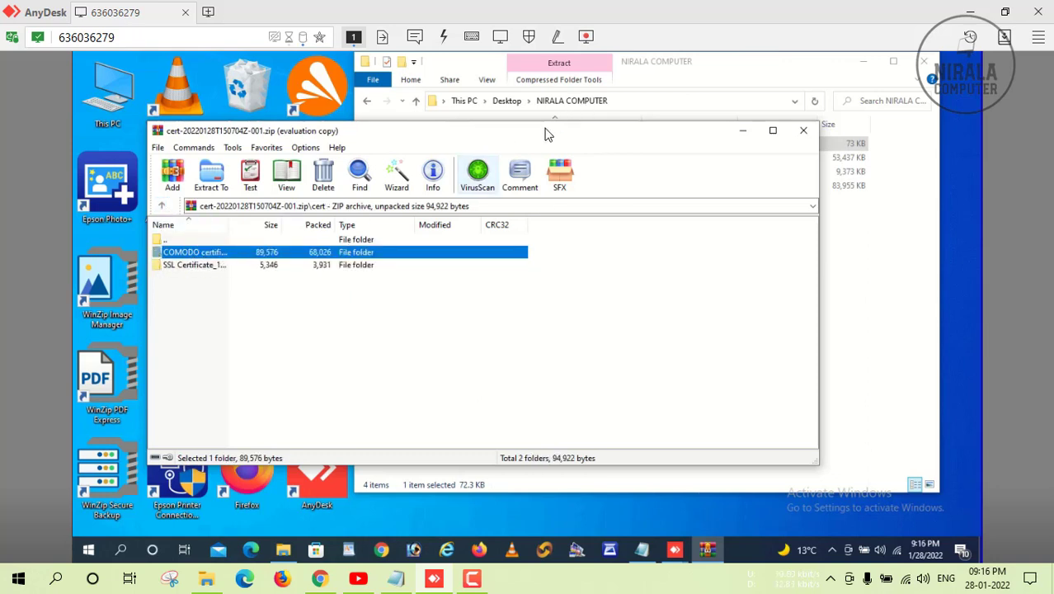
{"action": "left_click_drag", "start_coordinate": [371, 130], "coordinate": [479, 121]}
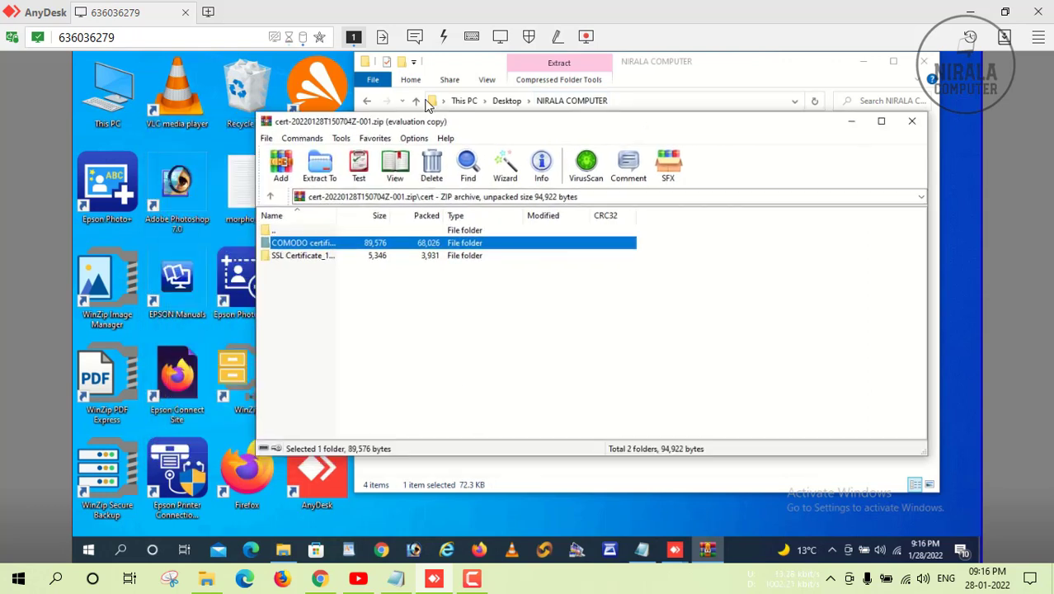
{"action": "double_click", "coordinate": [100, 88]}
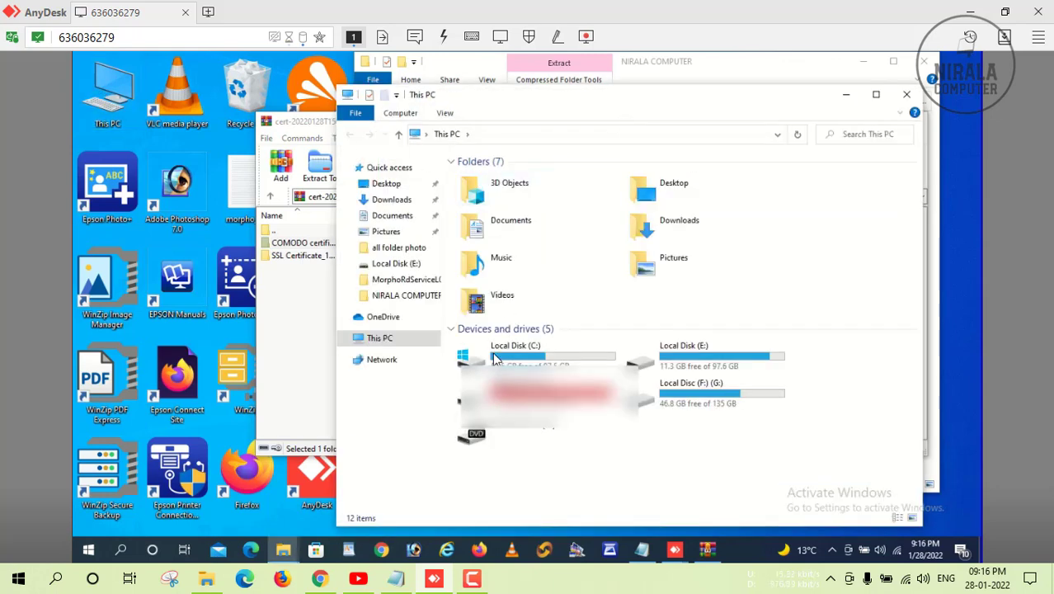
{"action": "double_click", "coordinate": [500, 361]}
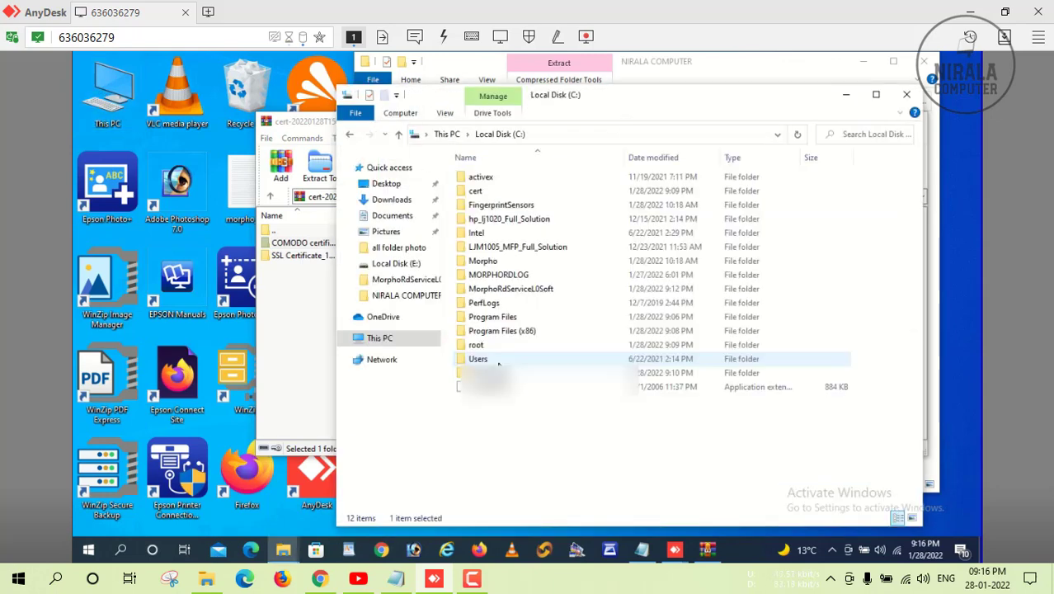
{"action": "double_click", "coordinate": [517, 291]}
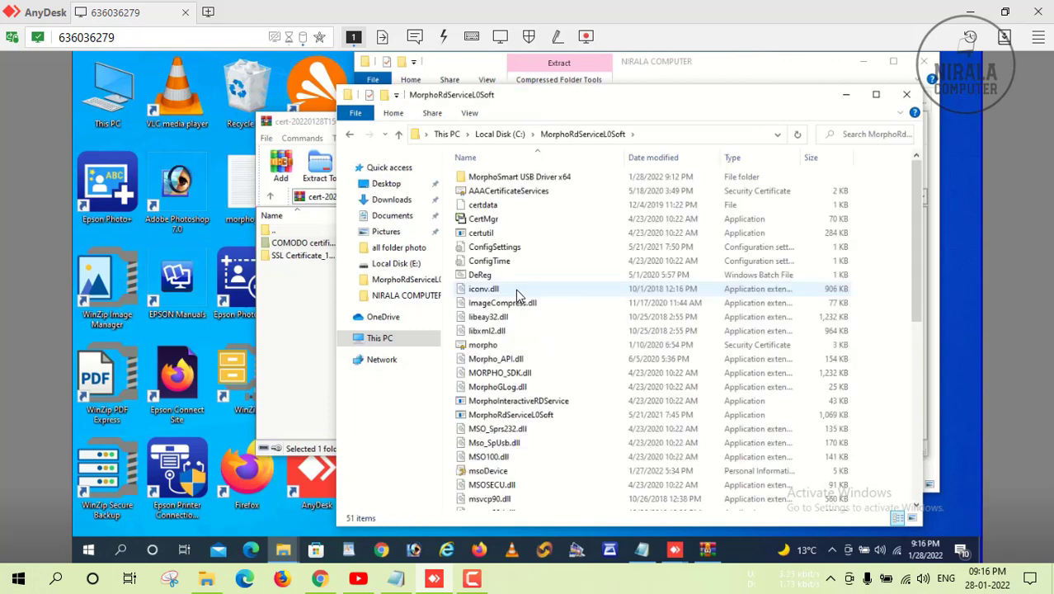
Copy server.crt and server.key from the archive's SSL certificate folder, replacing the existing files.
{"action": "double_click", "coordinate": [295, 259]}
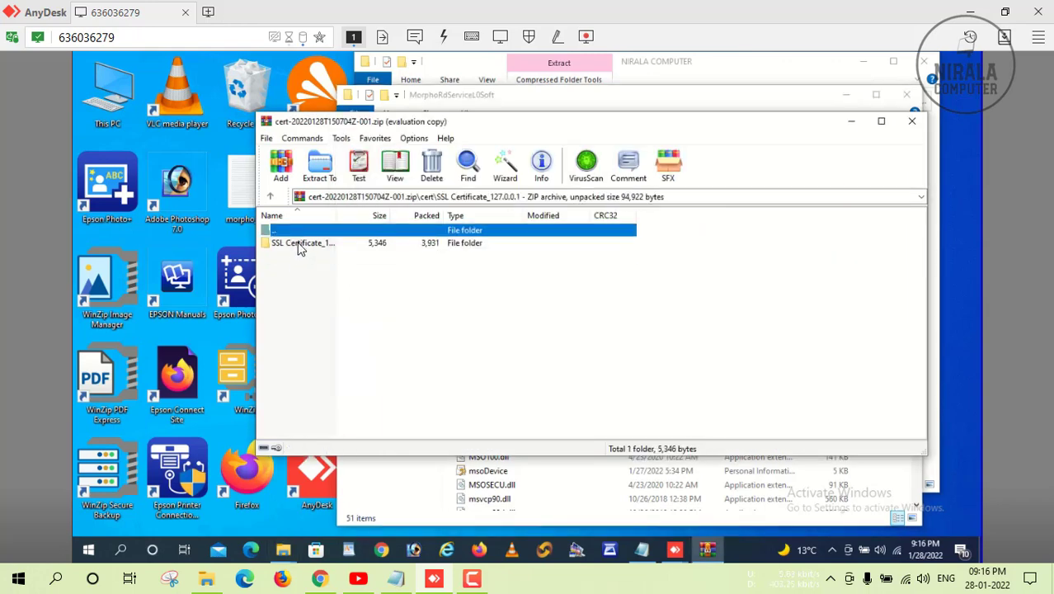
{"action": "double_click", "coordinate": [299, 244]}
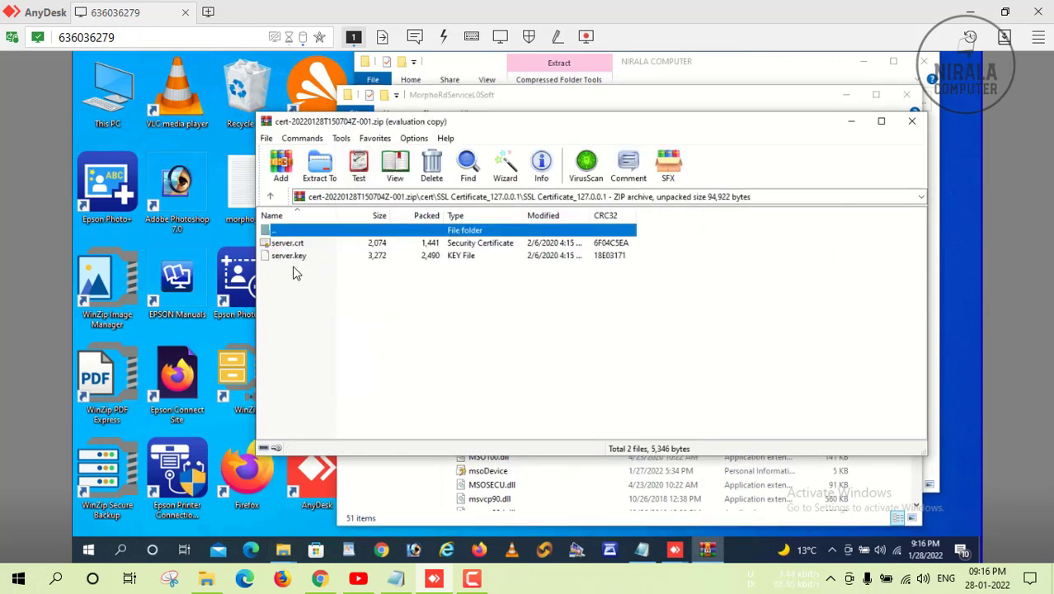
{"action": "left_click", "coordinate": [290, 258]}
{"action": "left_click", "coordinate": [291, 246], "text": "shift"}
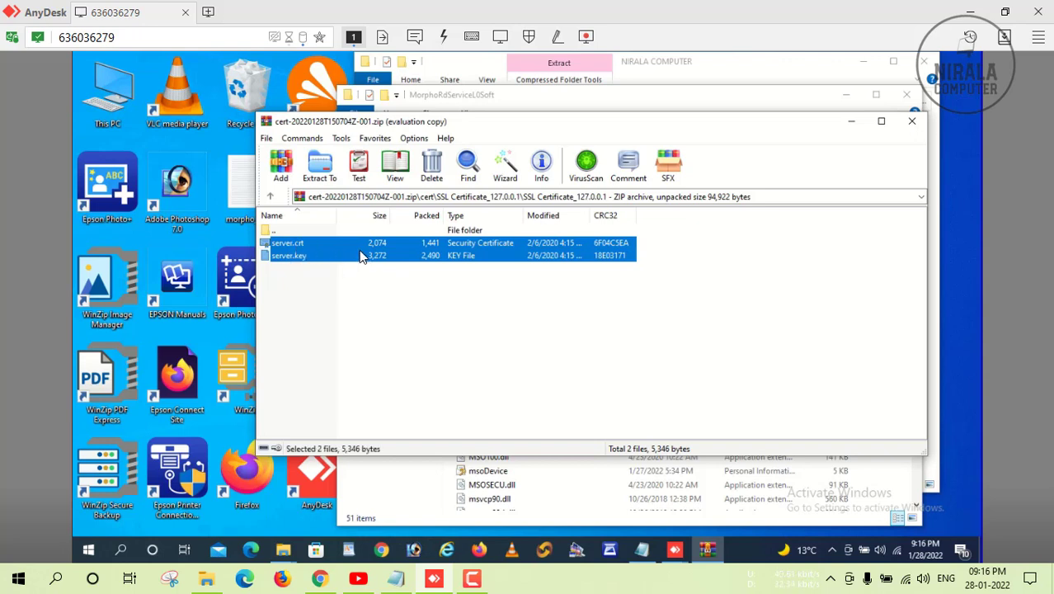
{"action": "left_click_drag", "start_coordinate": [360, 251], "coordinate": [811, 473]}
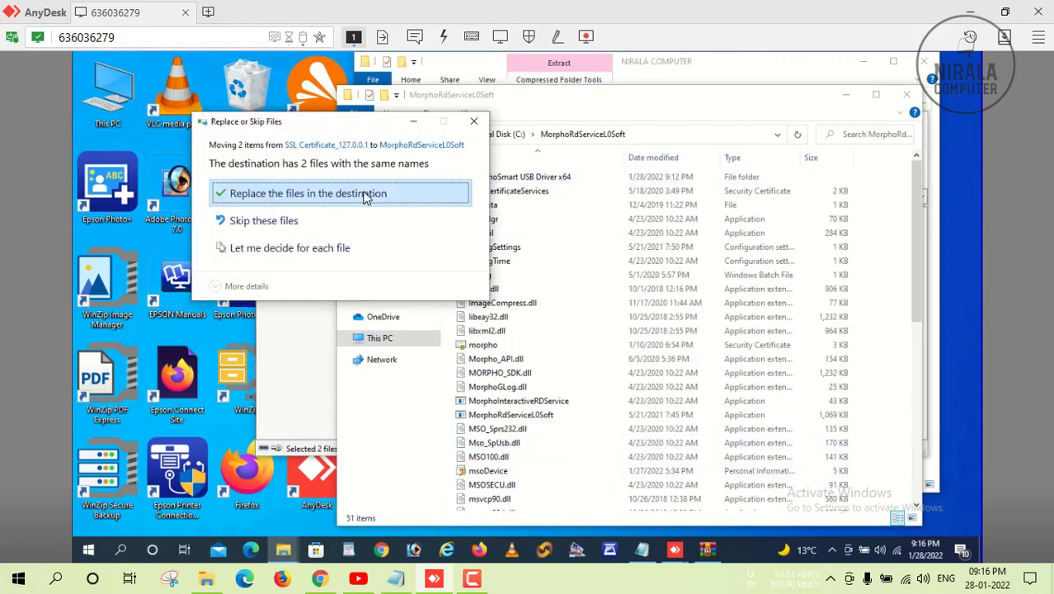
{"action": "left_click", "coordinate": [365, 195]}
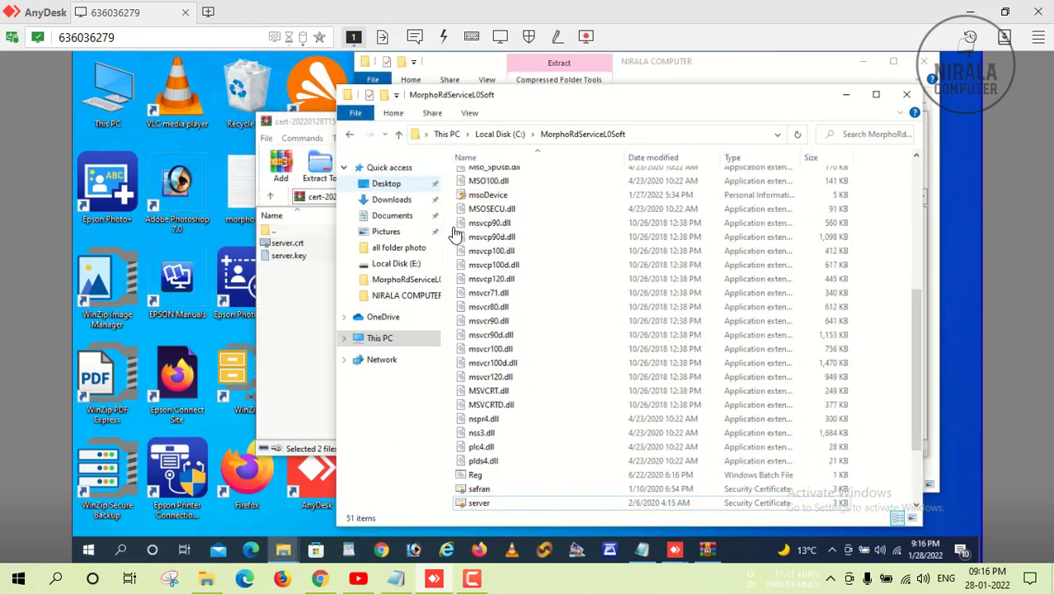
Import the 127.0.0.1 server certificate into Trusted Root Certification Authorities, accepting the security warning.
{"action": "double_click", "coordinate": [502, 505]}
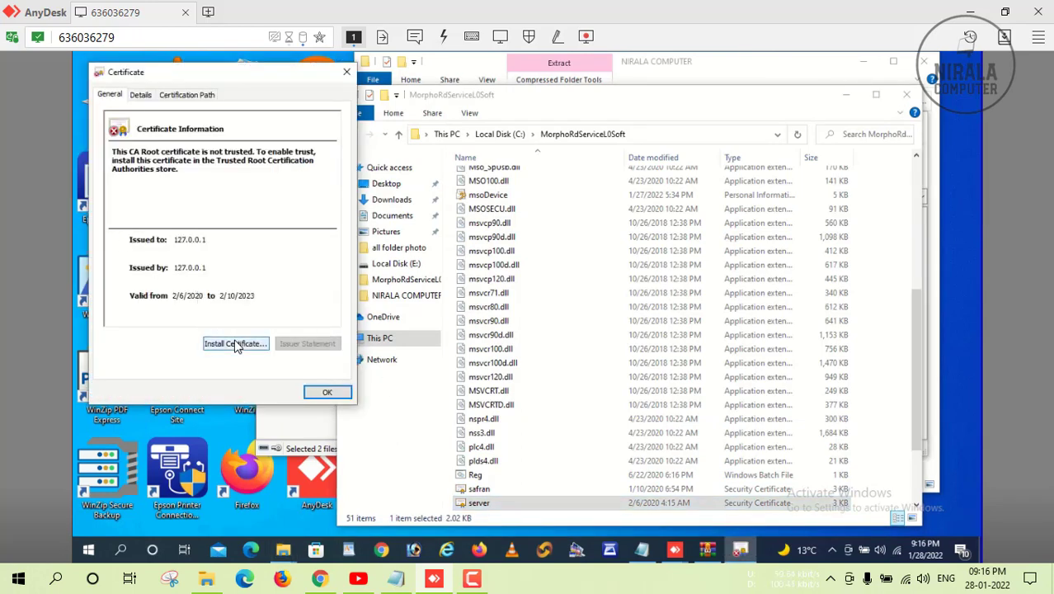
{"action": "left_click", "coordinate": [237, 344]}
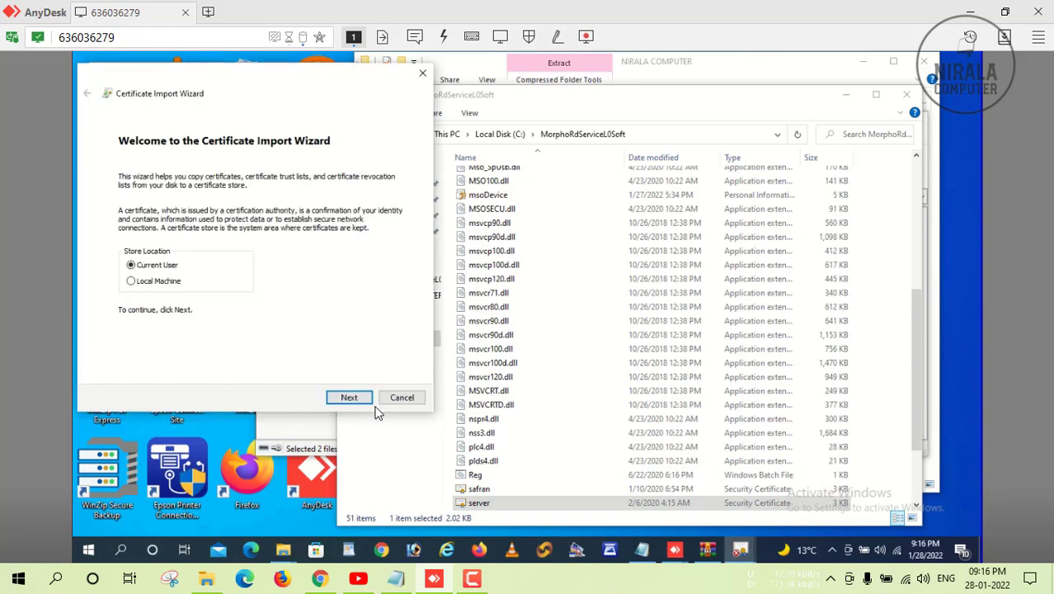
{"action": "left_click", "coordinate": [349, 399]}
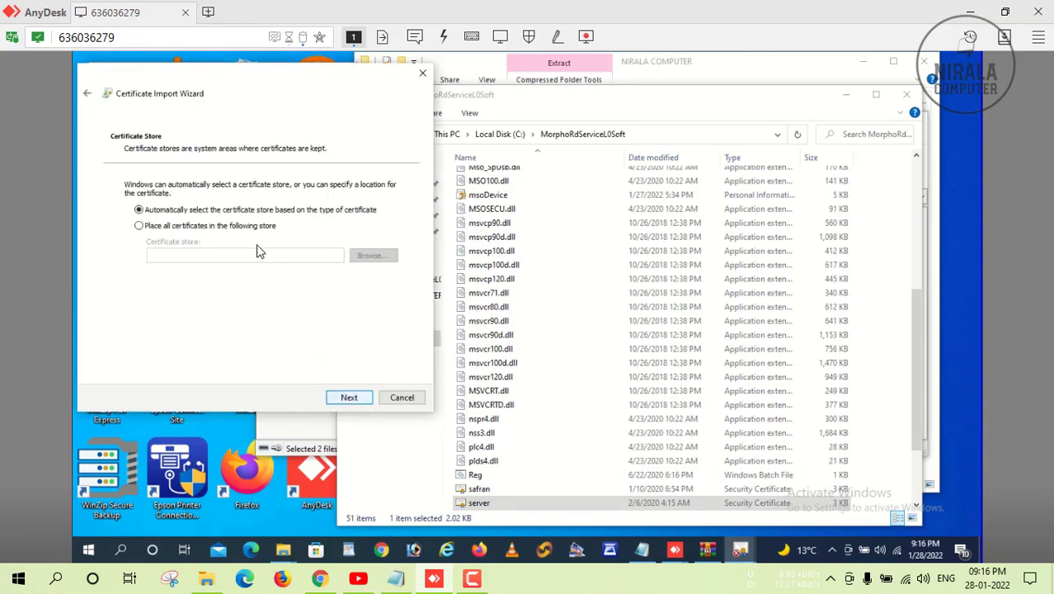
{"action": "left_click", "coordinate": [251, 228]}
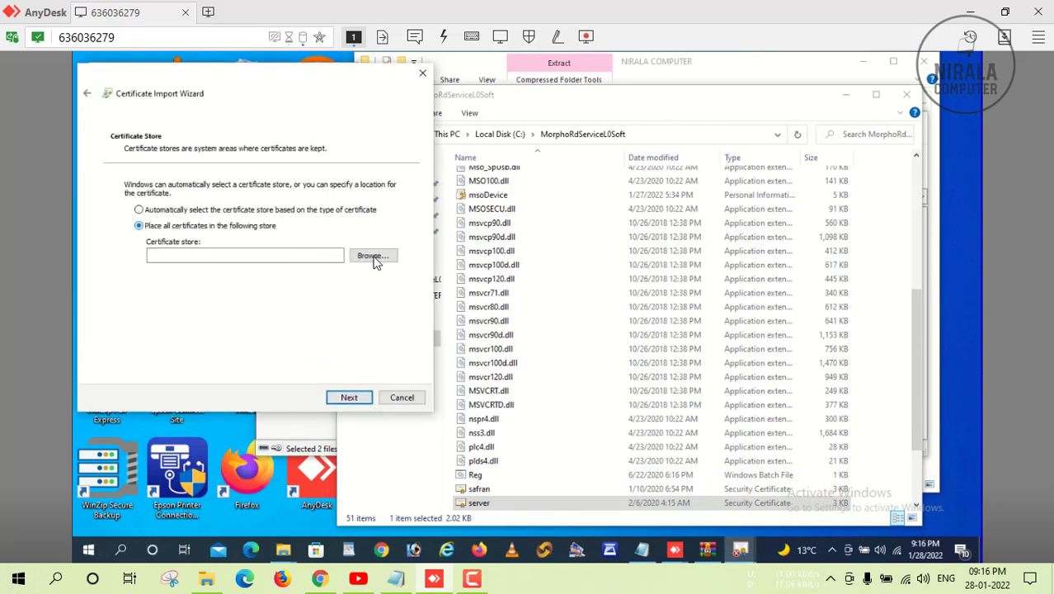
{"action": "left_click", "coordinate": [371, 255]}
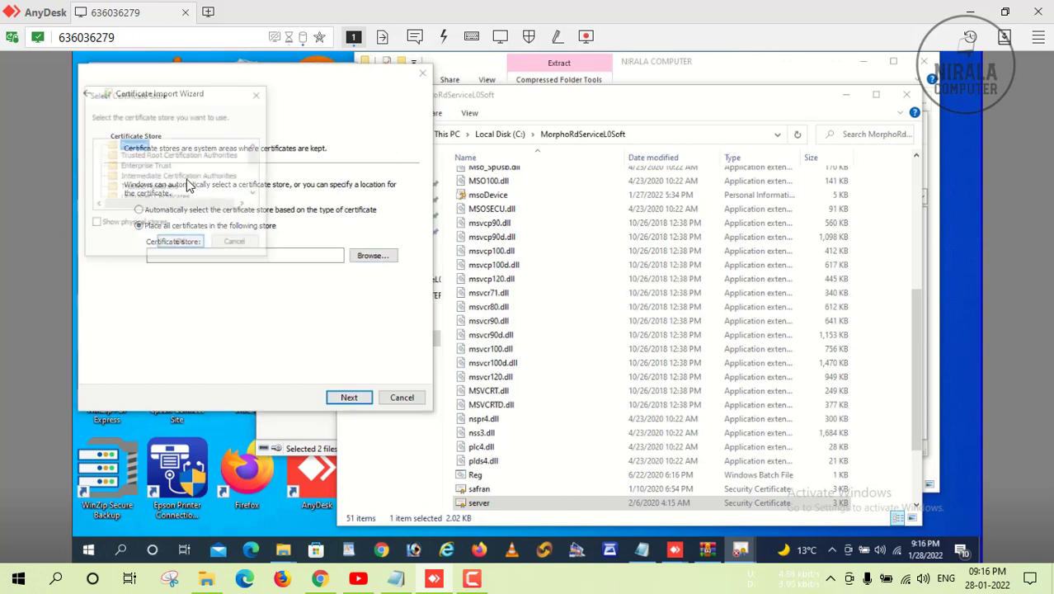
{"action": "left_click", "coordinate": [180, 157]}
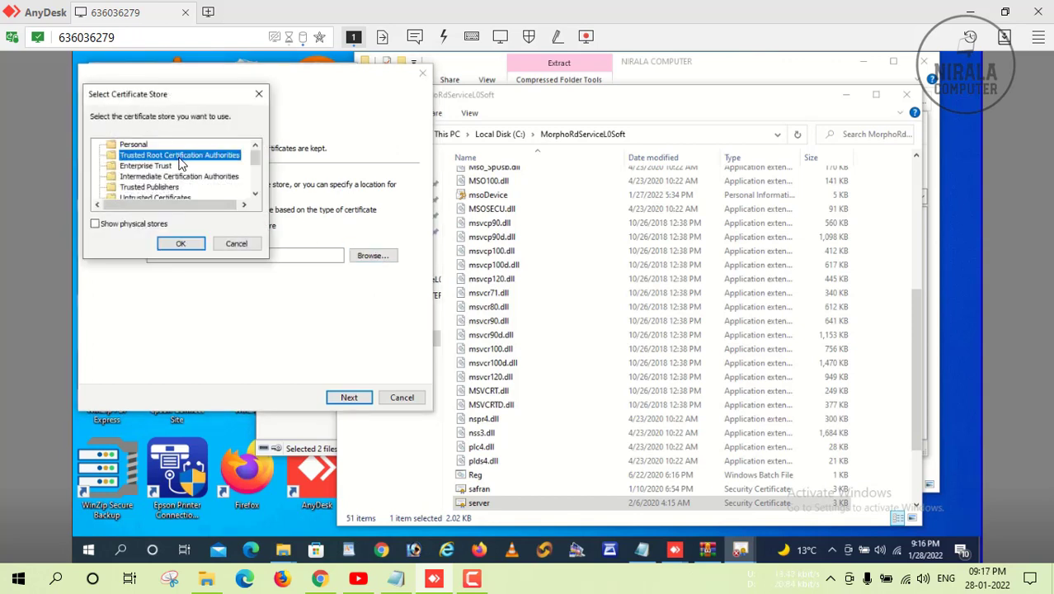
{"action": "left_click", "coordinate": [181, 244]}
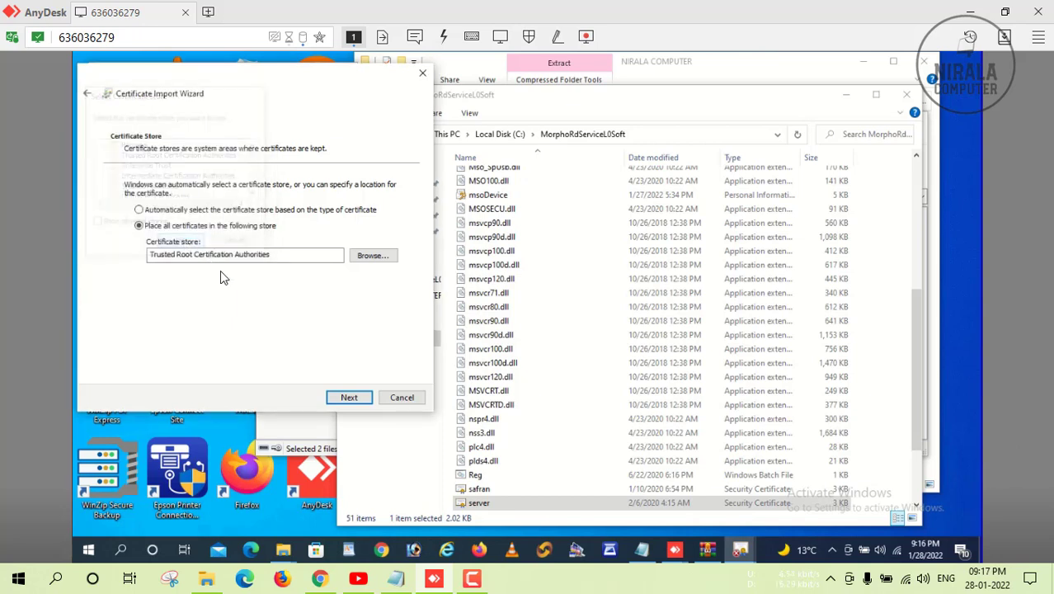
{"action": "left_click", "coordinate": [350, 398]}
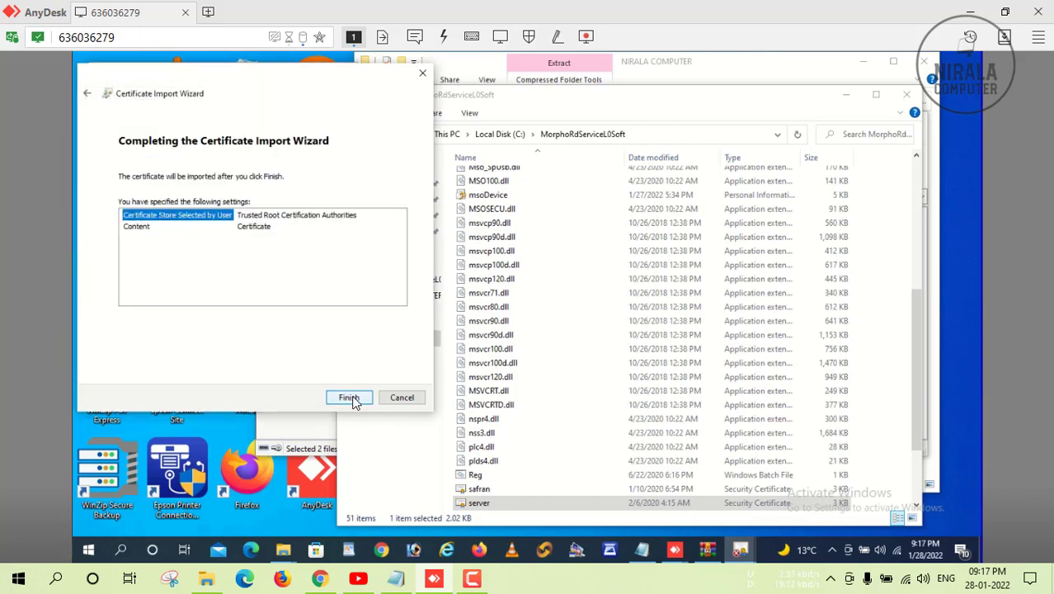
{"action": "left_click", "coordinate": [350, 398]}
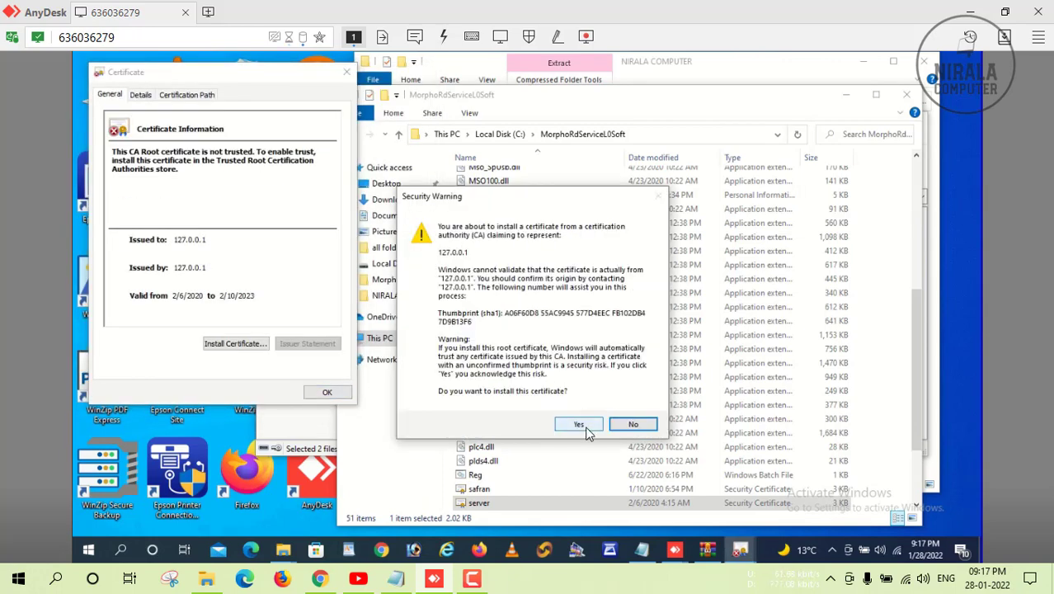
{"action": "left_click", "coordinate": [581, 425]}
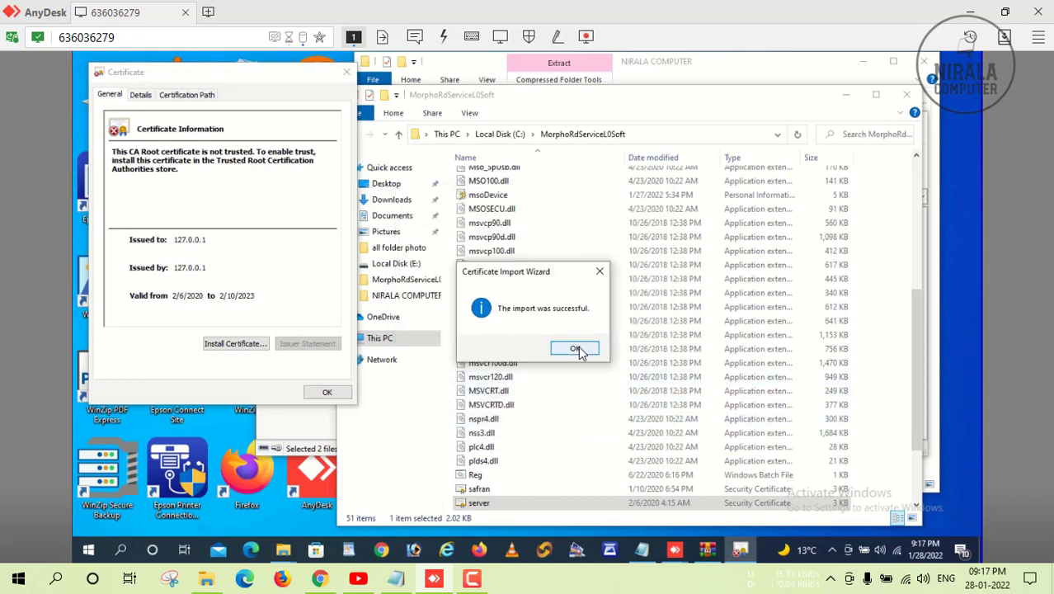
{"action": "left_click", "coordinate": [577, 349]}
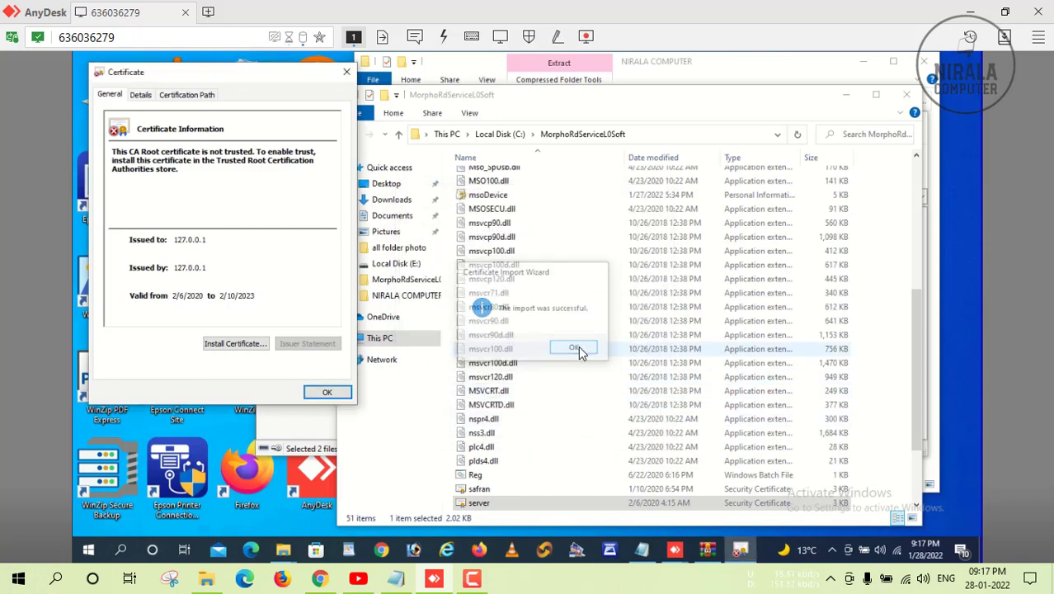
Import the 127.0.0.1 server certificate into Intermediate Certification Authorities and close its window.
{"action": "left_click", "coordinate": [245, 345]}
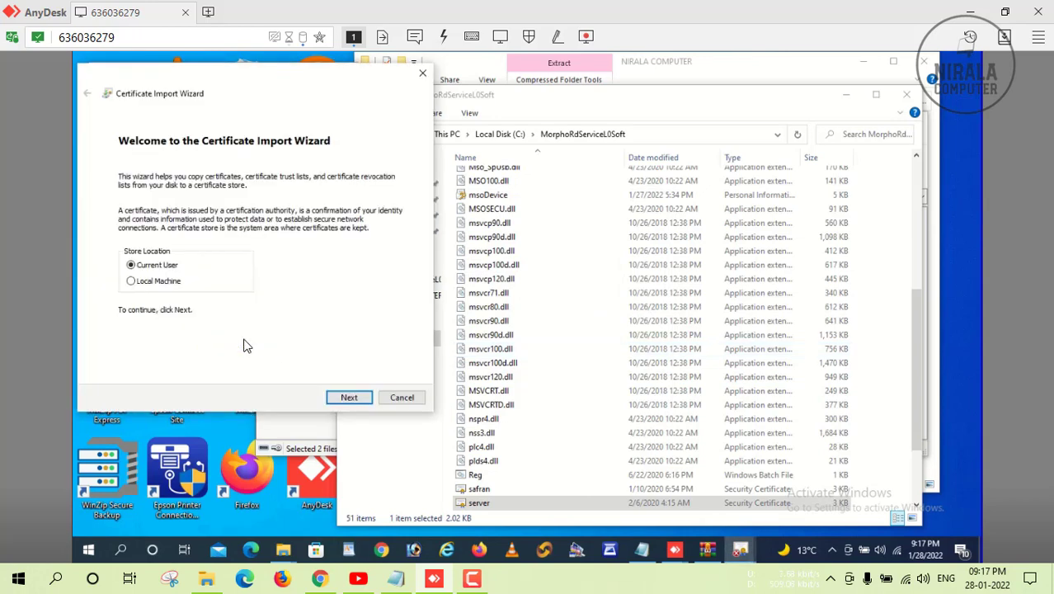
{"action": "left_click", "coordinate": [349, 396]}
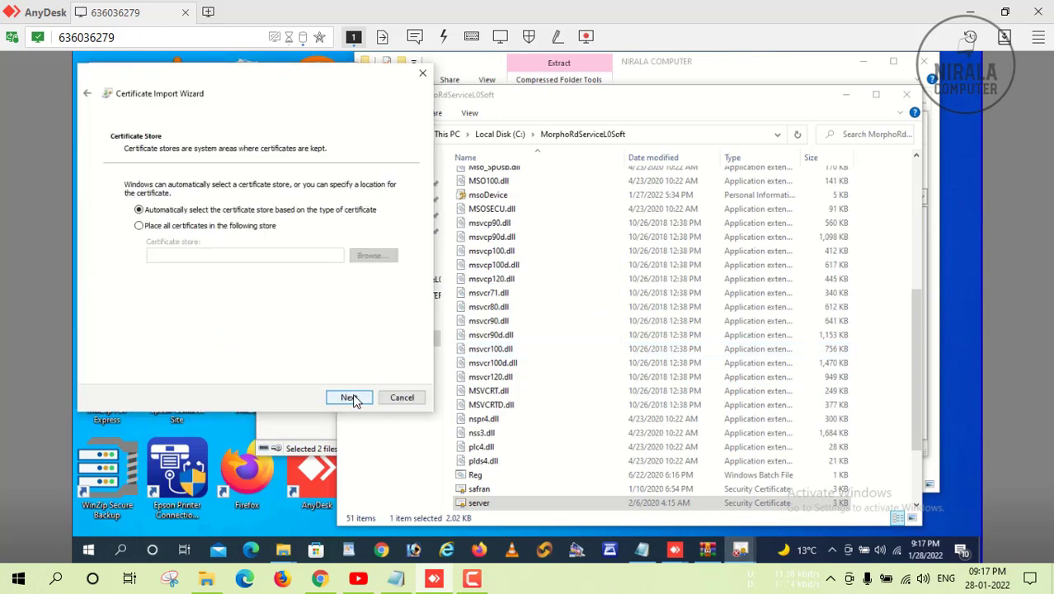
{"action": "left_click", "coordinate": [252, 228]}
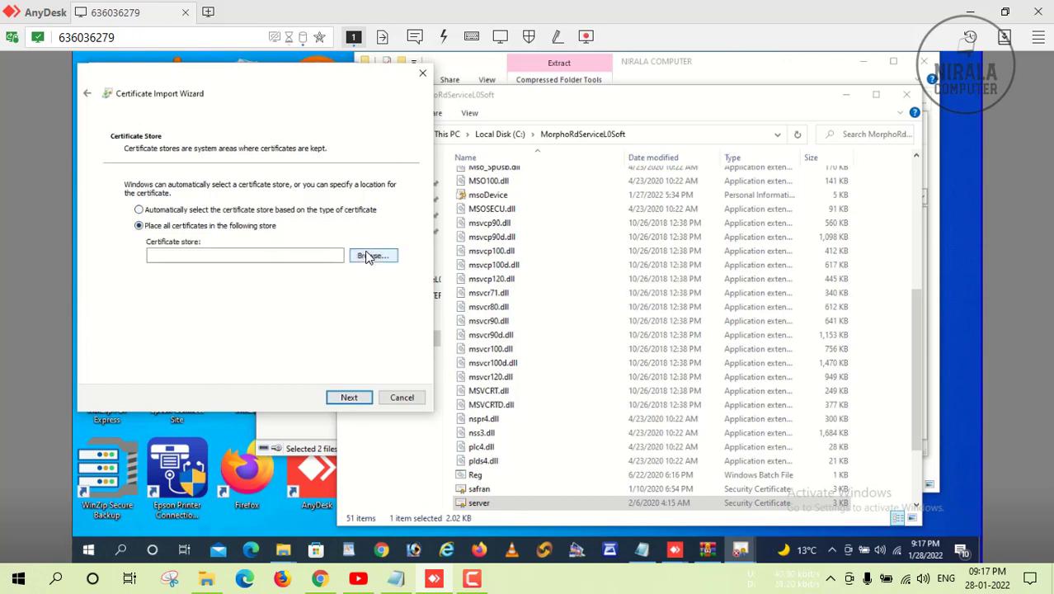
{"action": "left_click", "coordinate": [370, 255]}
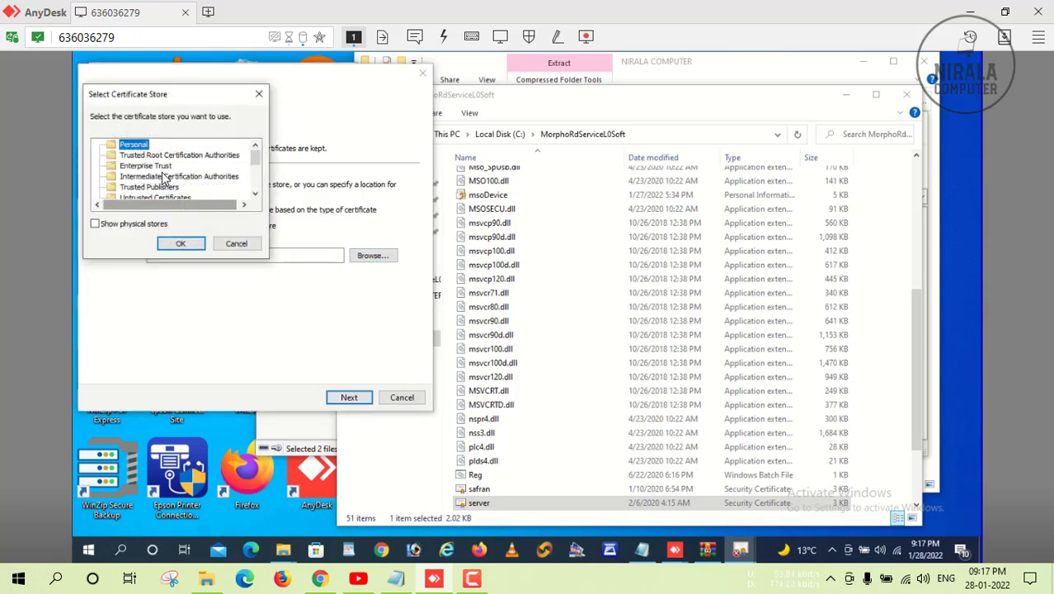
{"action": "left_click", "coordinate": [163, 177]}
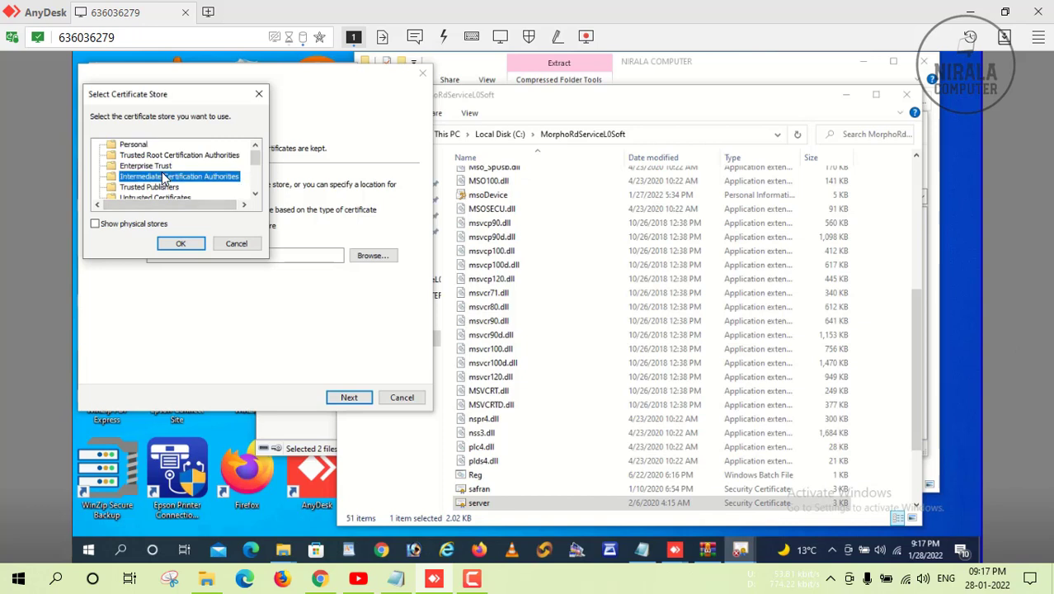
{"action": "left_click", "coordinate": [183, 245]}
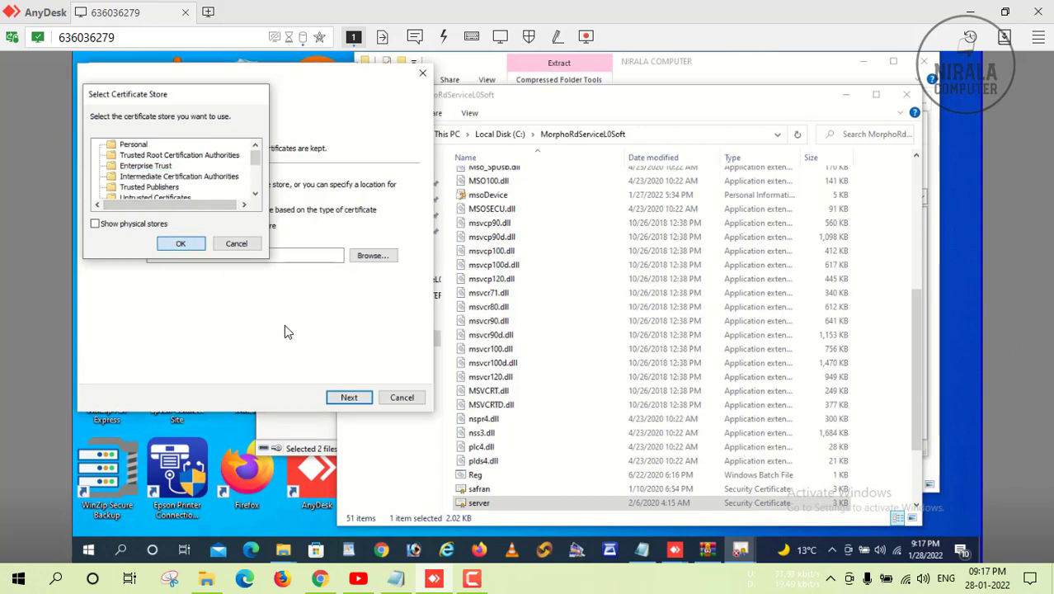
{"action": "left_click", "coordinate": [350, 397]}
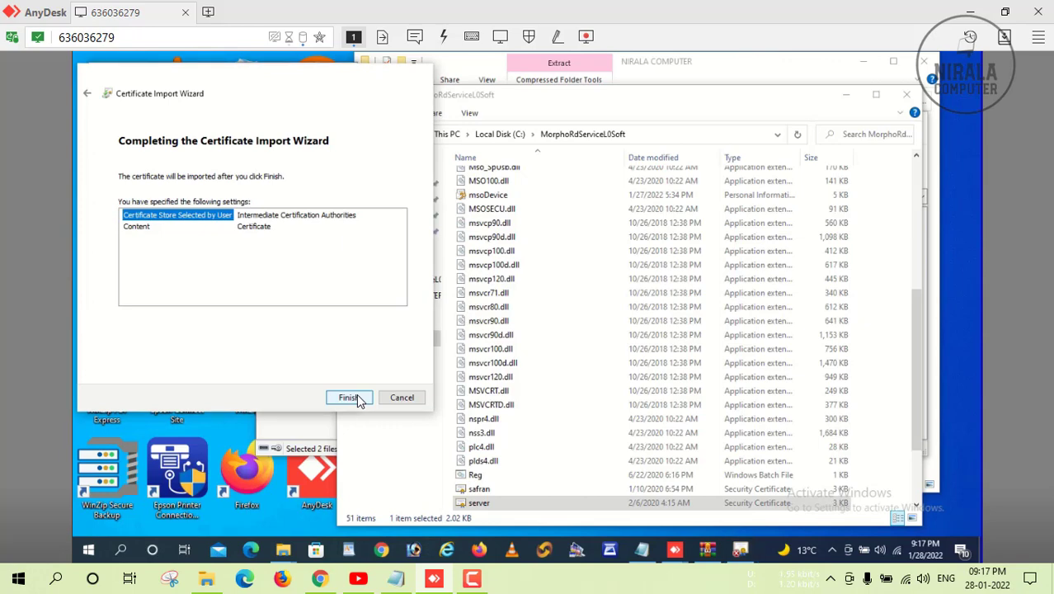
{"action": "left_click", "coordinate": [350, 398]}
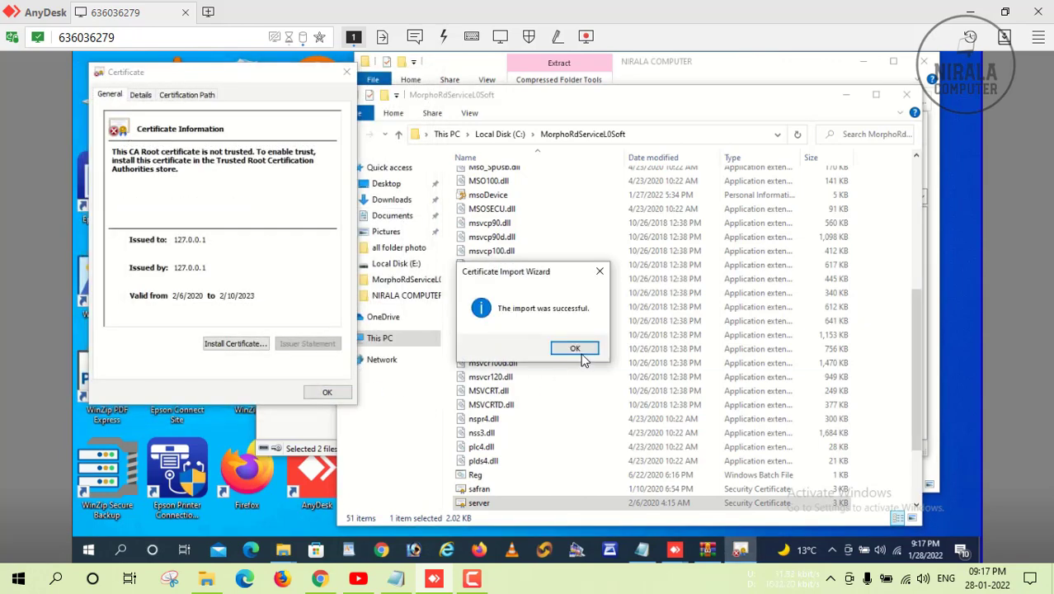
{"action": "left_click", "coordinate": [575, 348]}
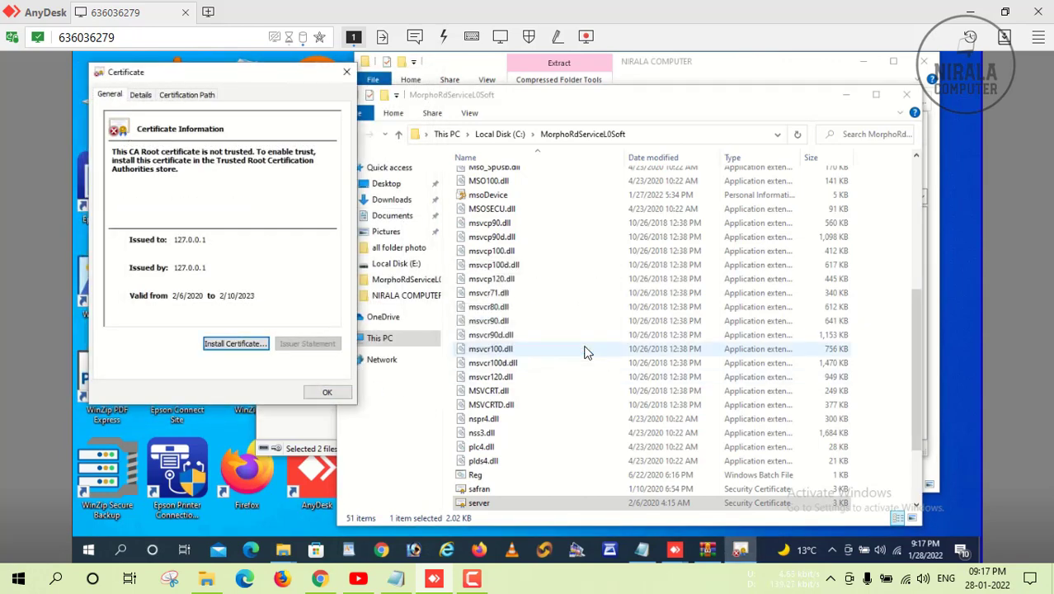
{"action": "left_click", "coordinate": [330, 393]}
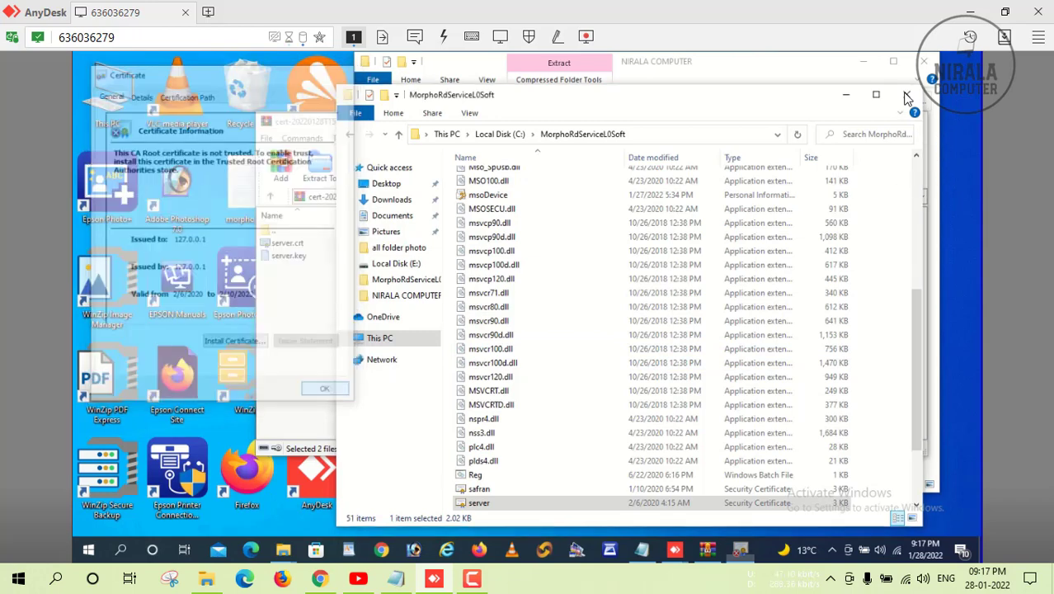
Close the MorphoRdServiceL0Soft folder and the certificate archive windows.
{"action": "left_click", "coordinate": [908, 93]}
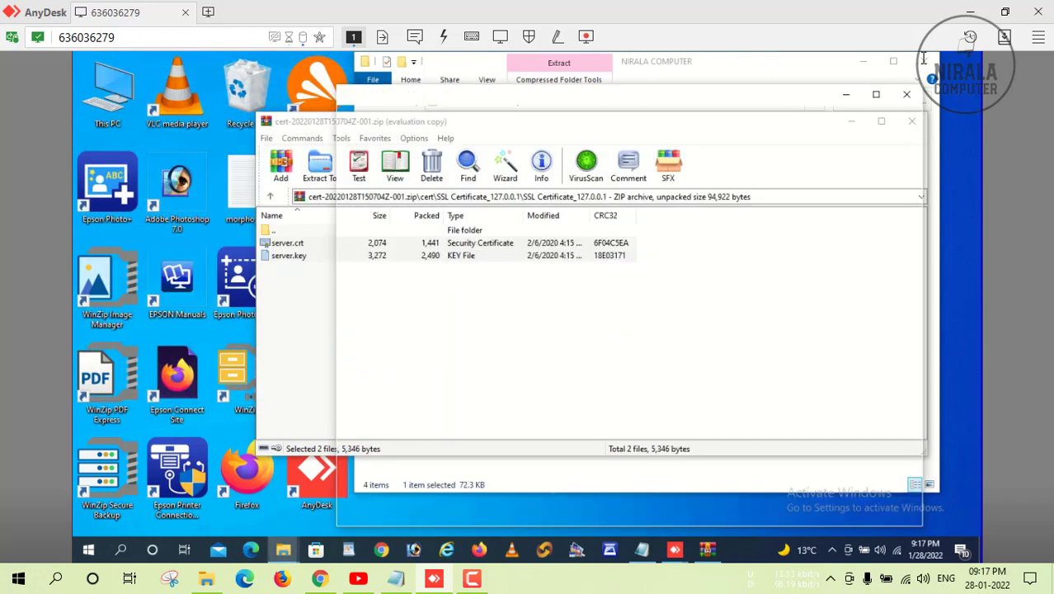
{"action": "key", "text": "ctrl+a"}
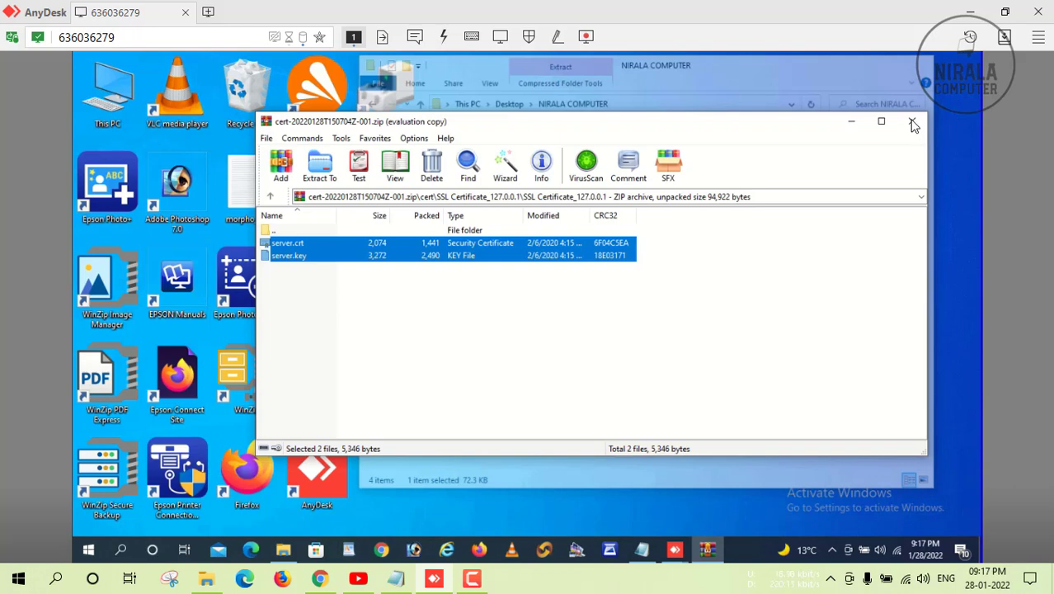
{"action": "left_click", "coordinate": [913, 123]}
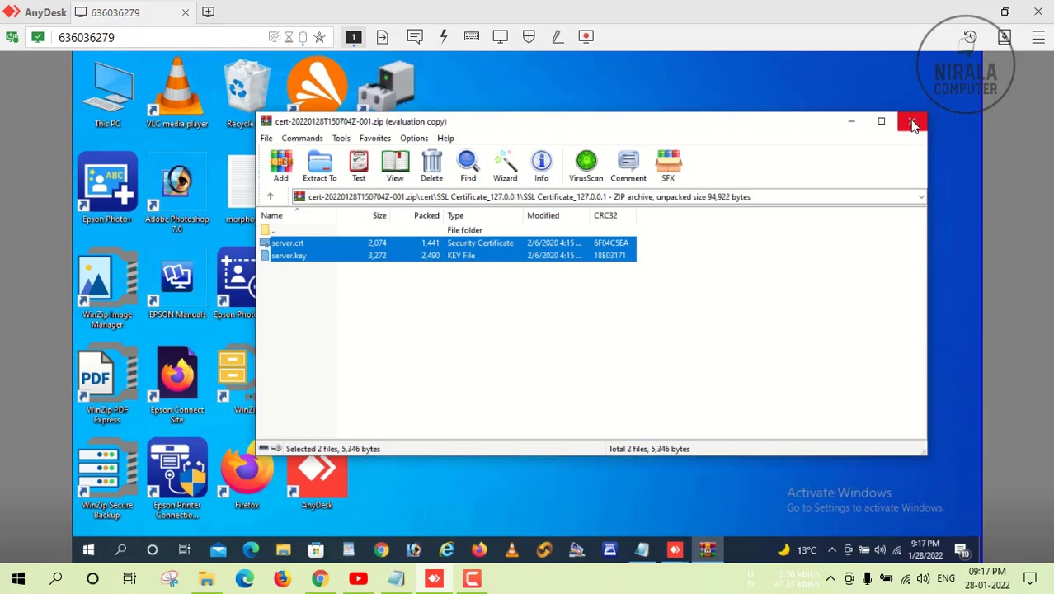
Search Windows for 'INTERNET OPTION' and open Internet Options.
{"action": "left_click", "coordinate": [120, 549]}
{"action": "type", "text": "RINTE"}
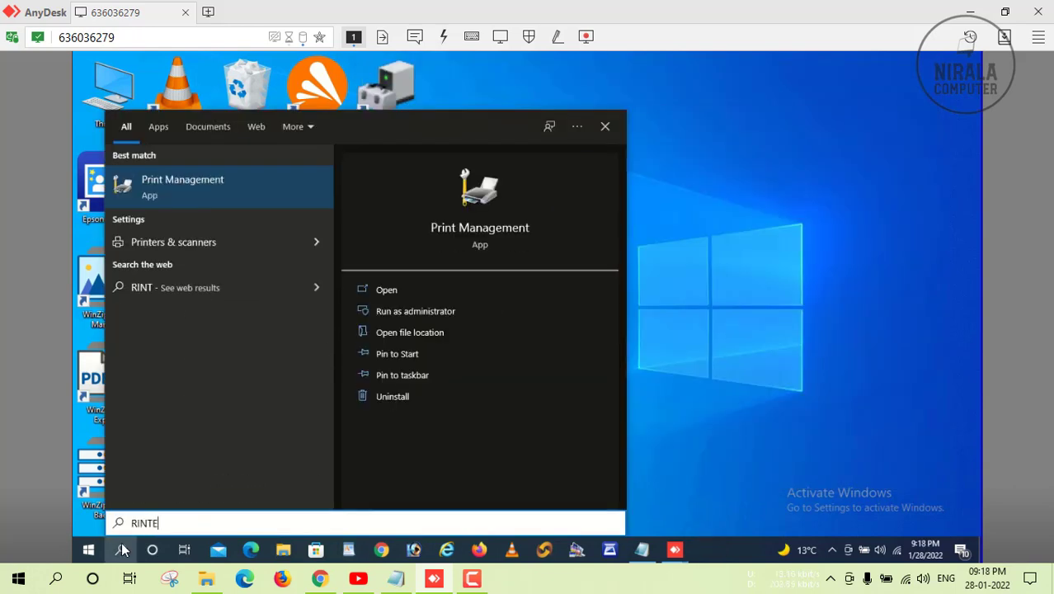
{"action": "type", "text": "RNET OPTION"}
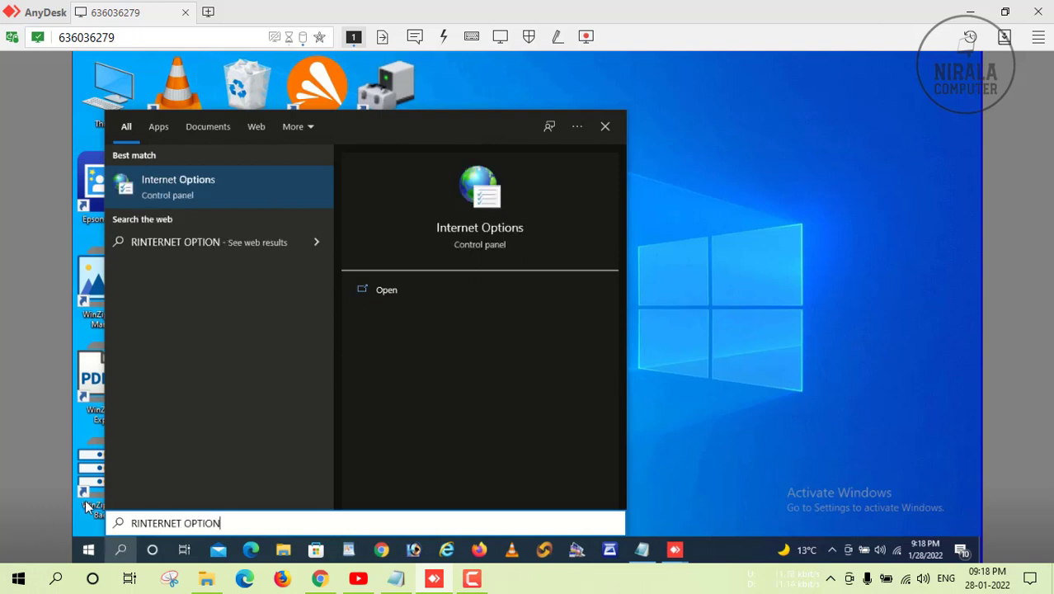
{"action": "left_click", "coordinate": [137, 523]}
{"action": "key", "text": "BackSpace"}
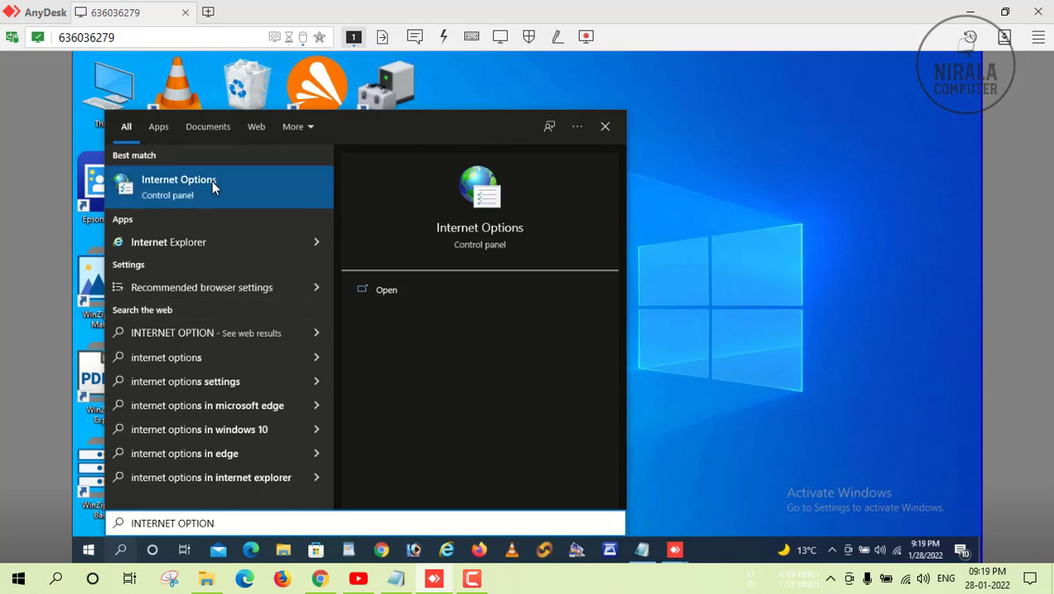
{"action": "left_click", "coordinate": [212, 186]}
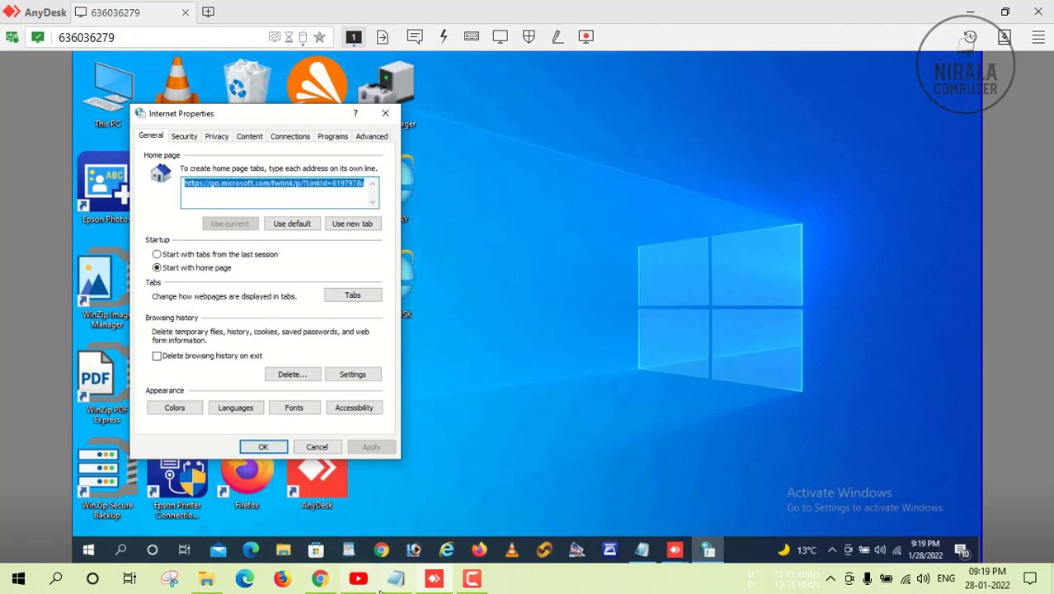
{"action": "type", "text": "https://cedge.co.in:1104/"}
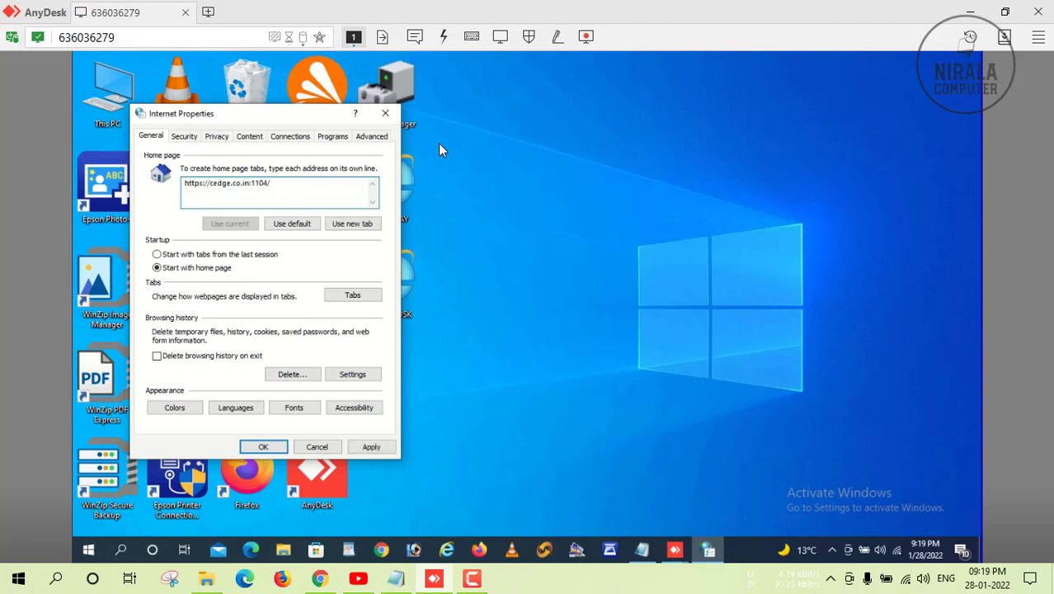
{"action": "left_click", "coordinate": [159, 360]}
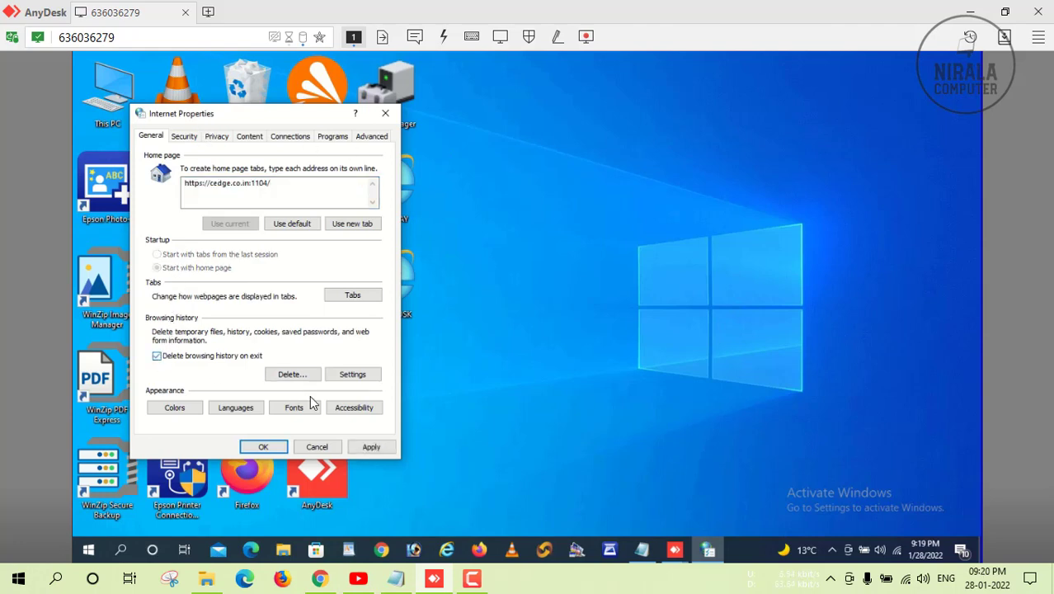
{"action": "left_click", "coordinate": [371, 448]}
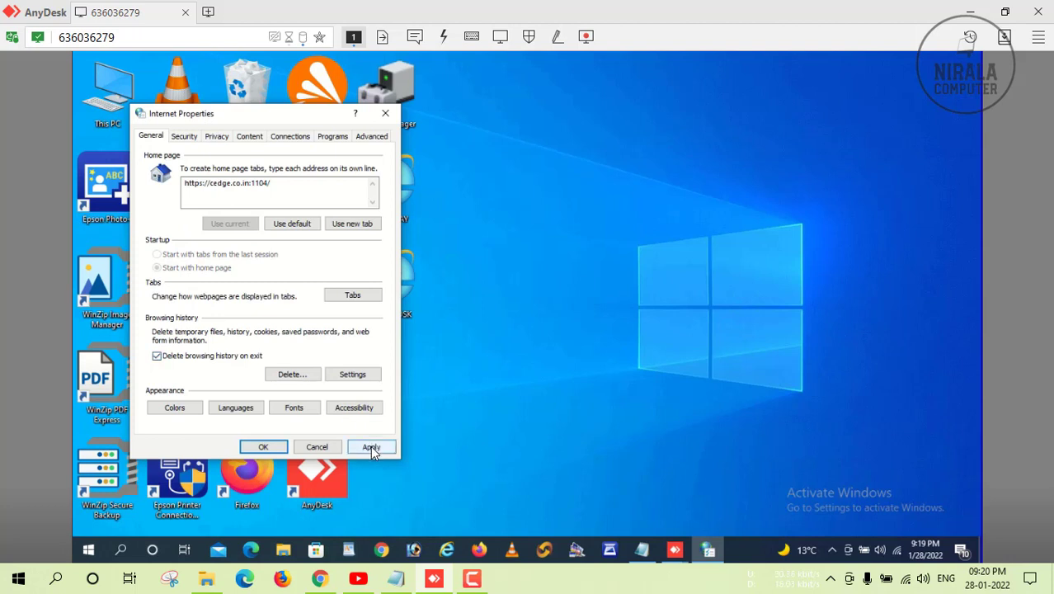
Bring up the Trusted sites zone's list of websites on the Security tab.
{"action": "left_click", "coordinate": [189, 139]}
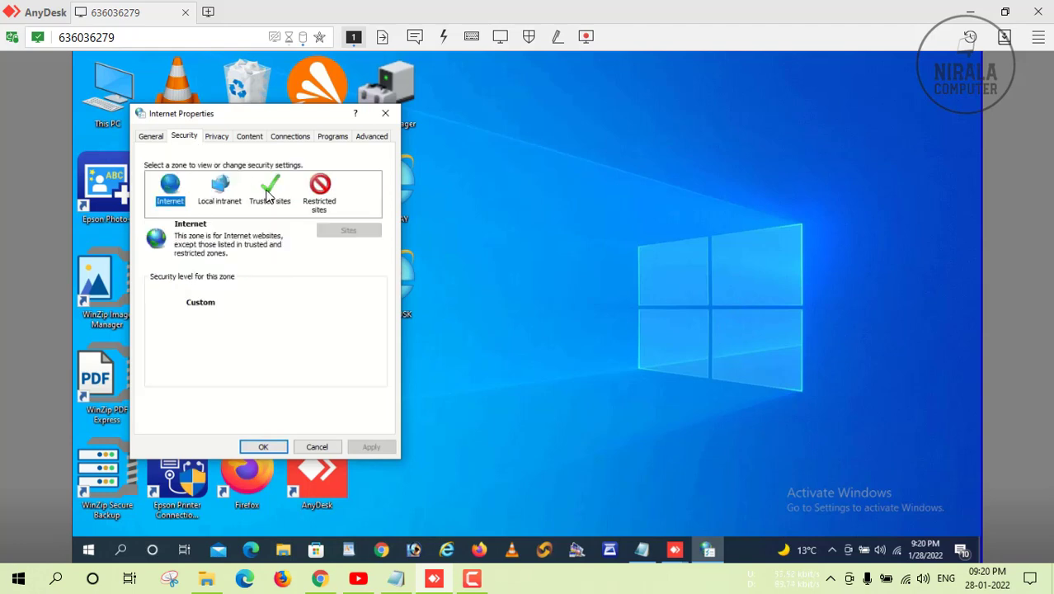
{"action": "left_click", "coordinate": [268, 196]}
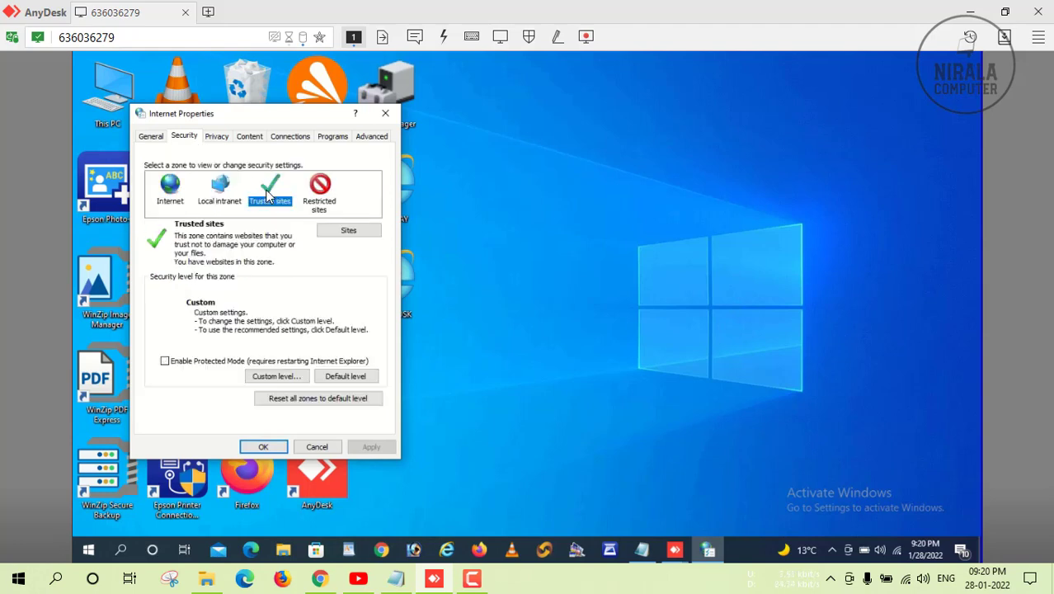
{"action": "left_click", "coordinate": [346, 230]}
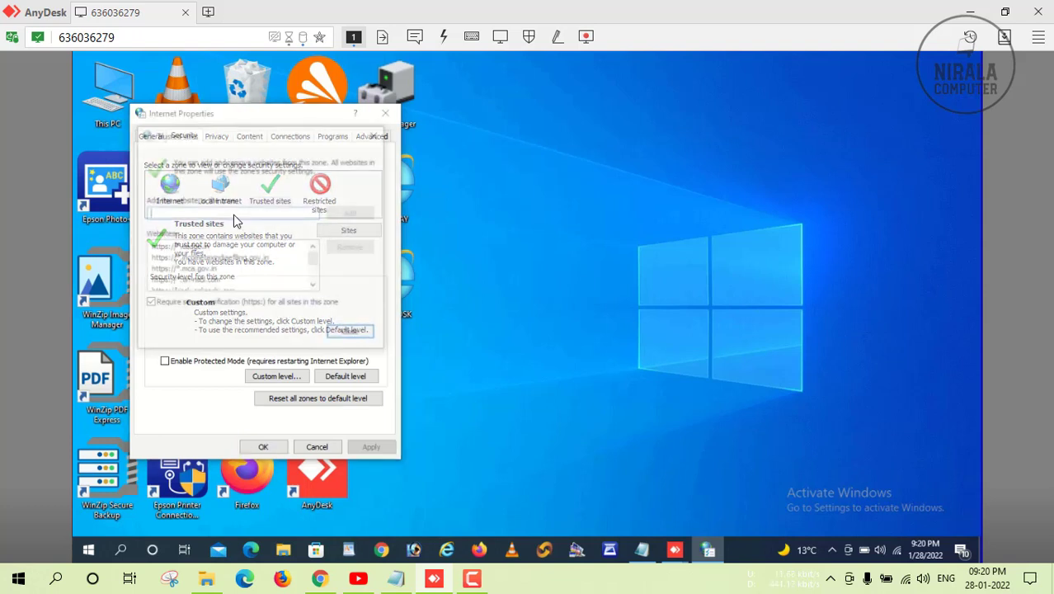
Remove the *.cedge.in, incometaxindiaefiling.gov.in, *.mca.gov.in and *.tin-nsdl.com trusted sites.
{"action": "left_click", "coordinate": [202, 247]}
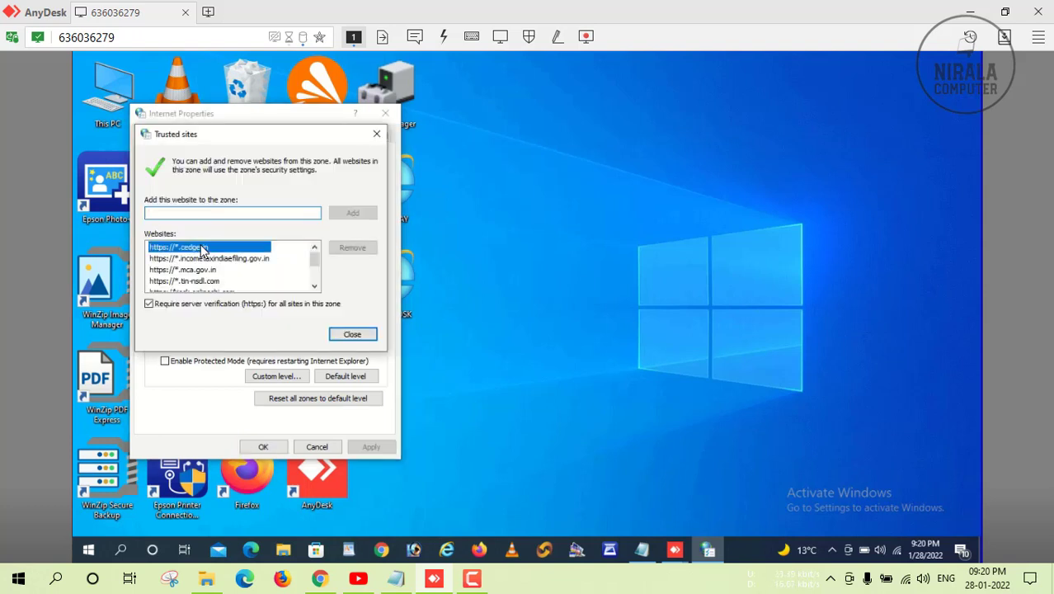
{"action": "left_click", "coordinate": [352, 248]}
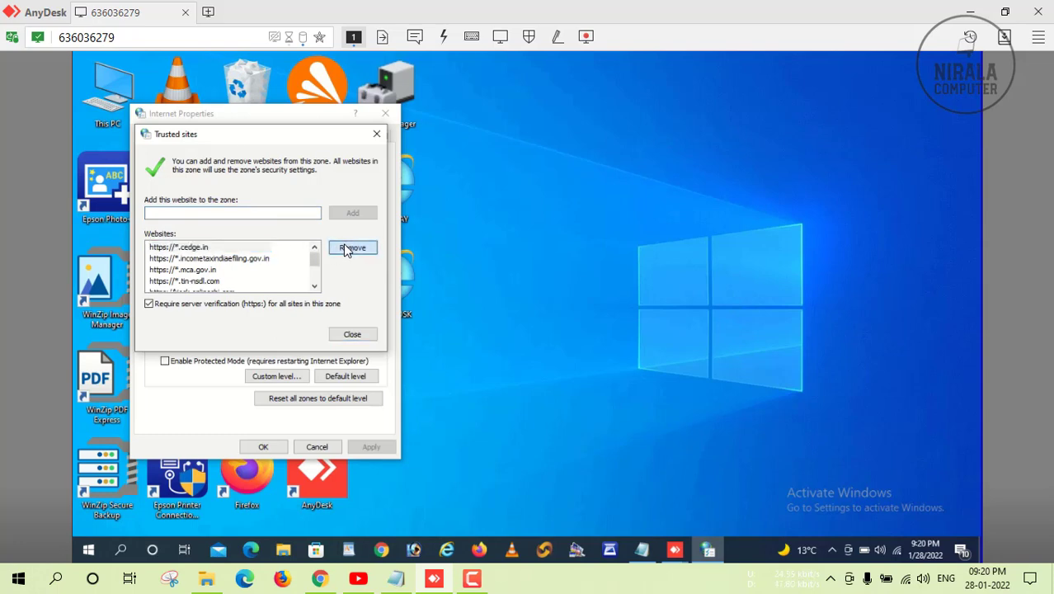
{"action": "left_click", "coordinate": [232, 250]}
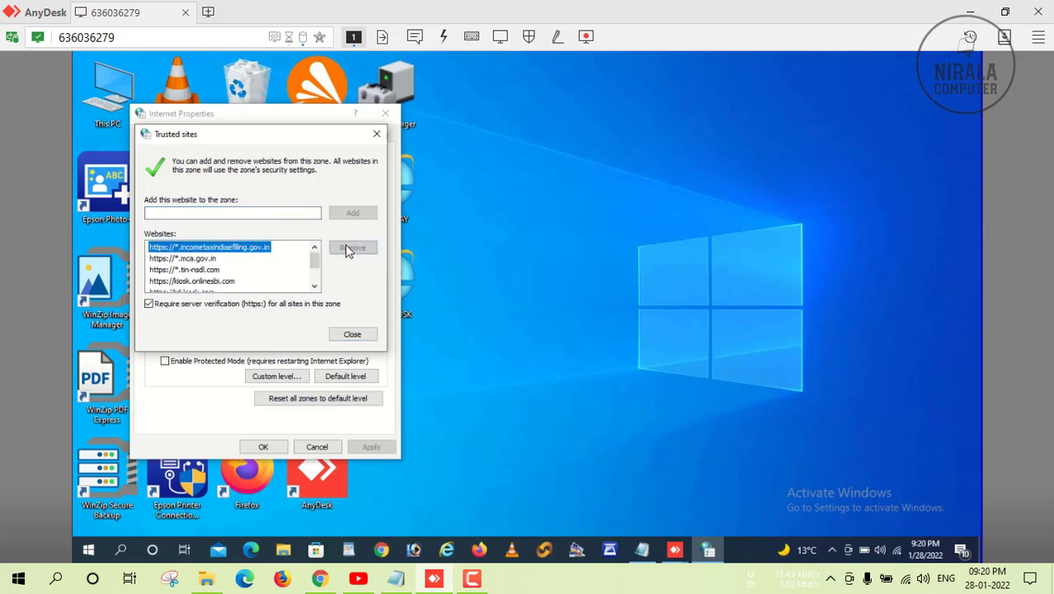
{"action": "left_click", "coordinate": [351, 248]}
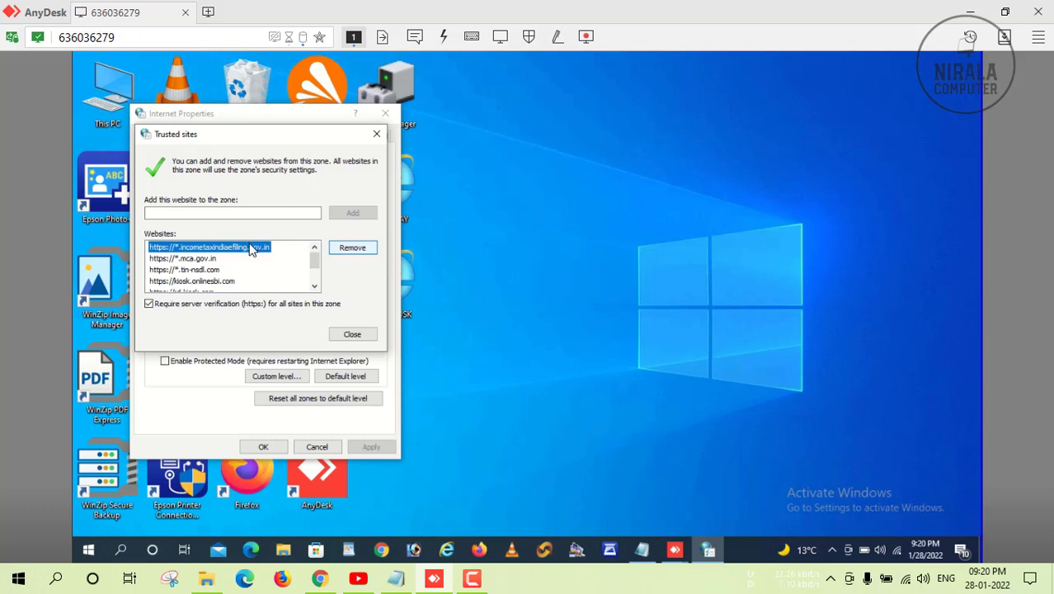
{"action": "left_click", "coordinate": [202, 249]}
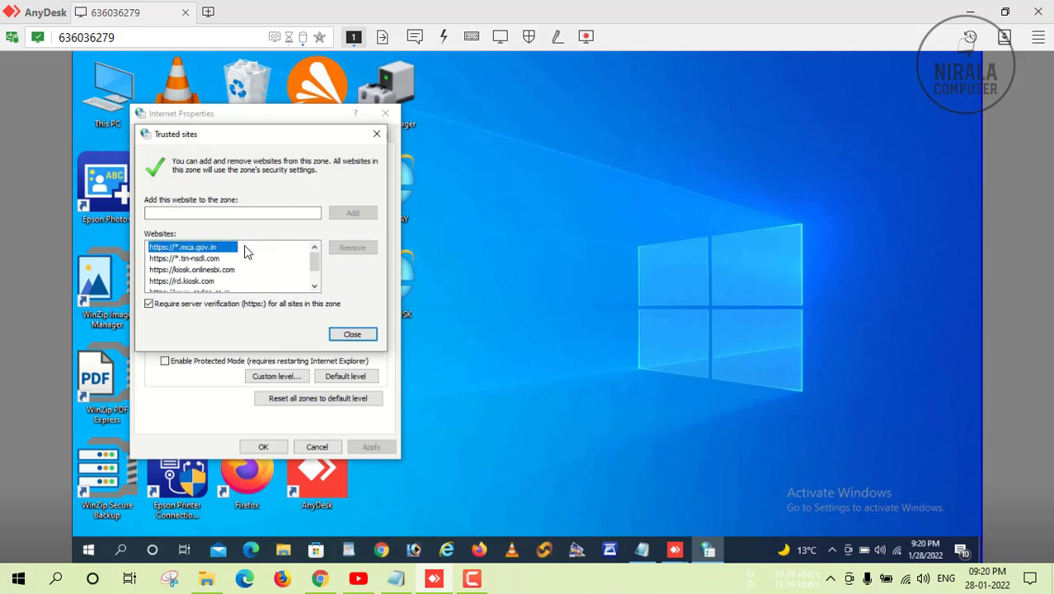
{"action": "left_click", "coordinate": [351, 252]}
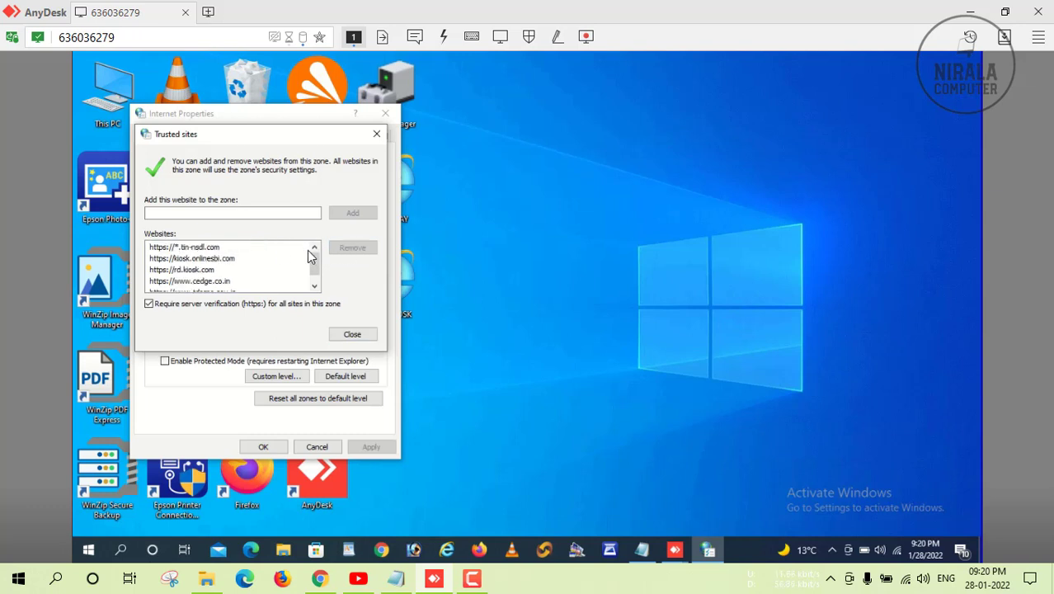
{"action": "left_click", "coordinate": [209, 249]}
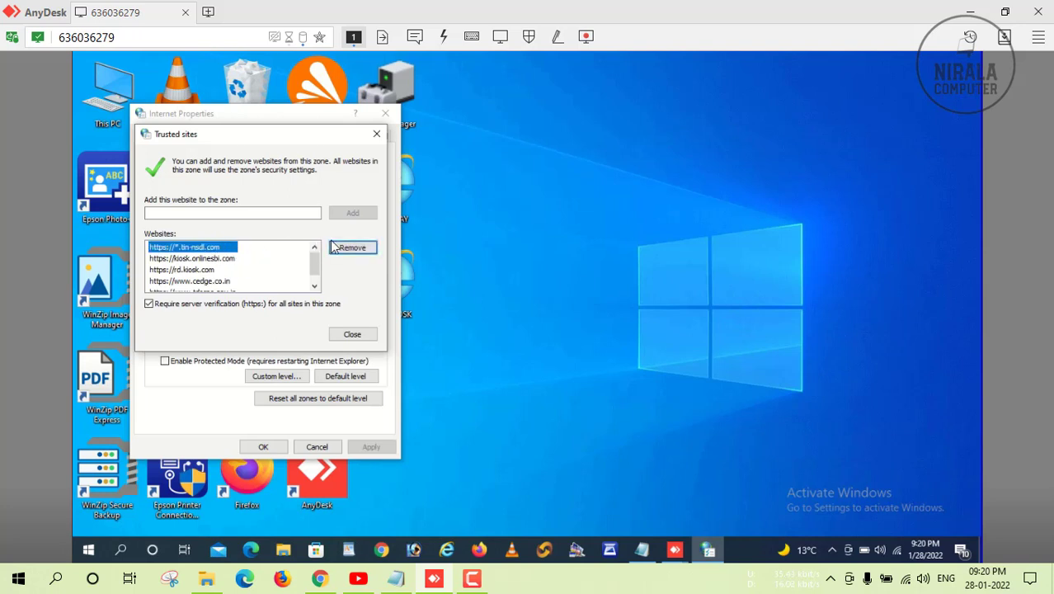
{"action": "left_click", "coordinate": [353, 248]}
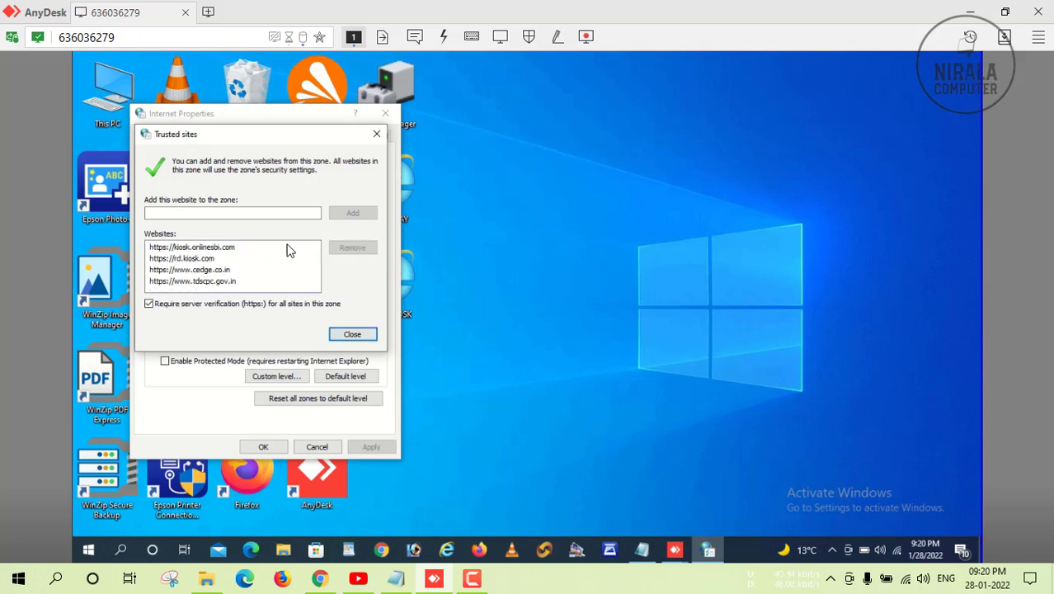
{"action": "left_click", "coordinate": [216, 248]}
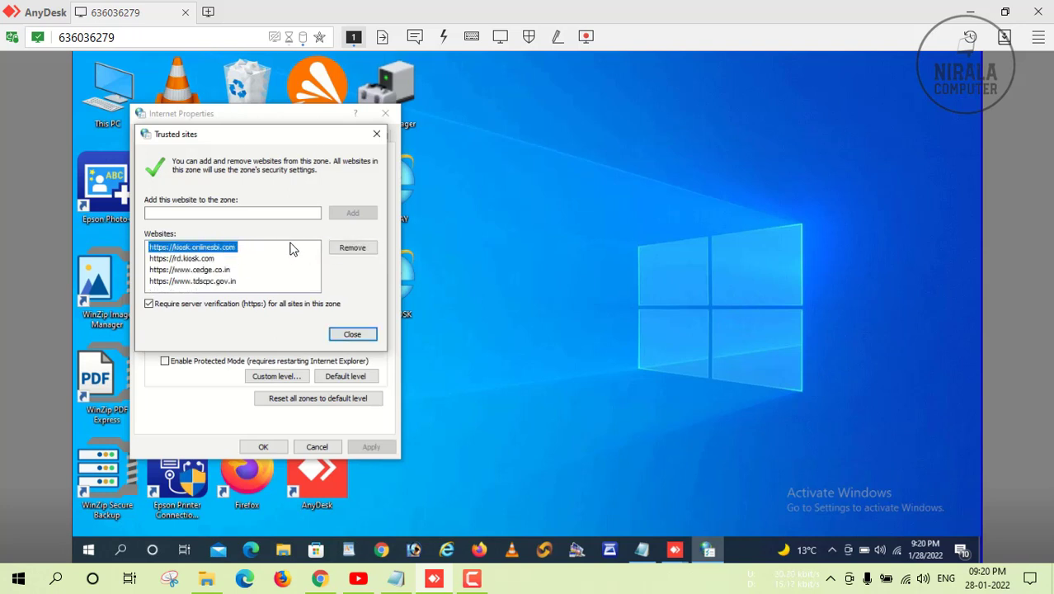
{"action": "left_click", "coordinate": [353, 247]}
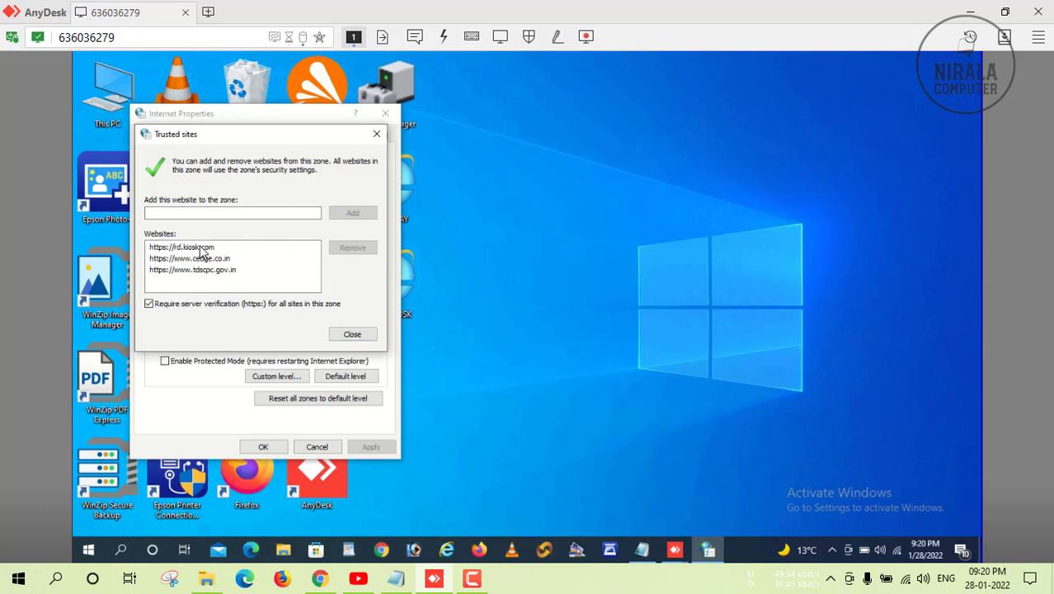
{"action": "left_click", "coordinate": [244, 251]}
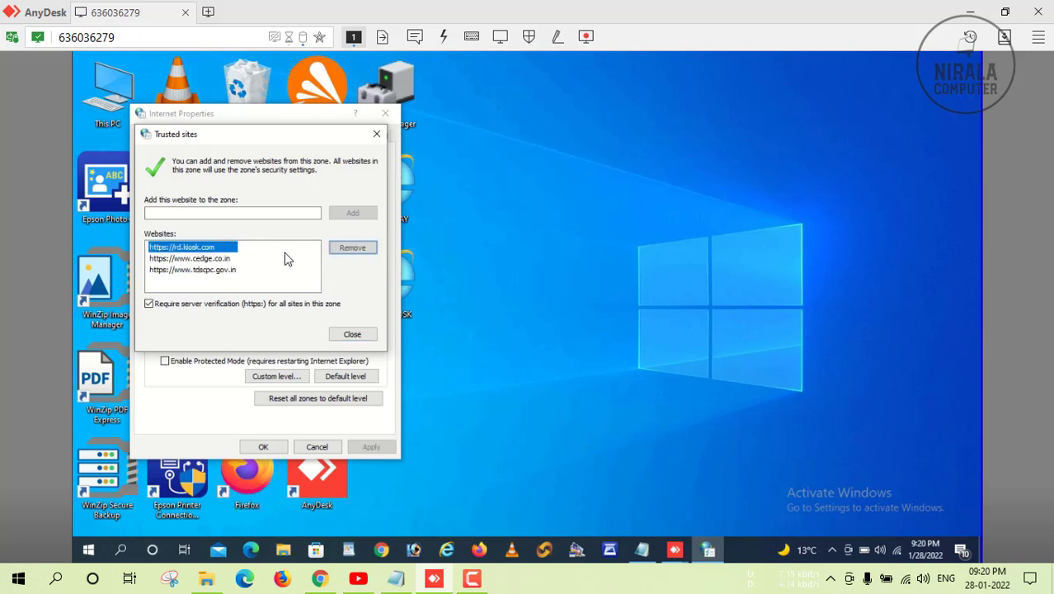
{"action": "left_click", "coordinate": [338, 250]}
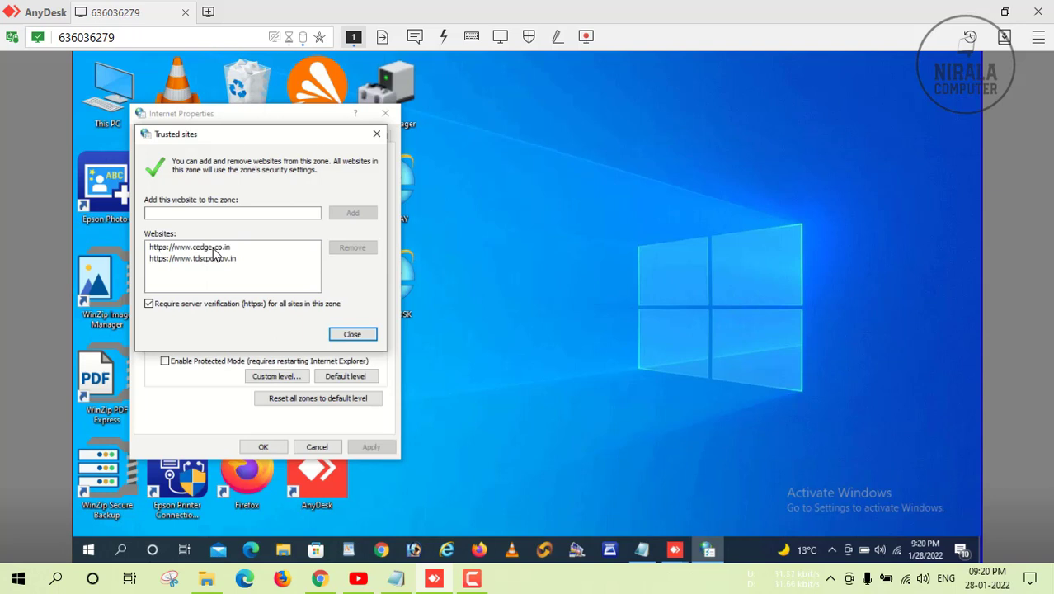
{"action": "left_click", "coordinate": [298, 247]}
{"action": "left_click", "coordinate": [345, 249]}
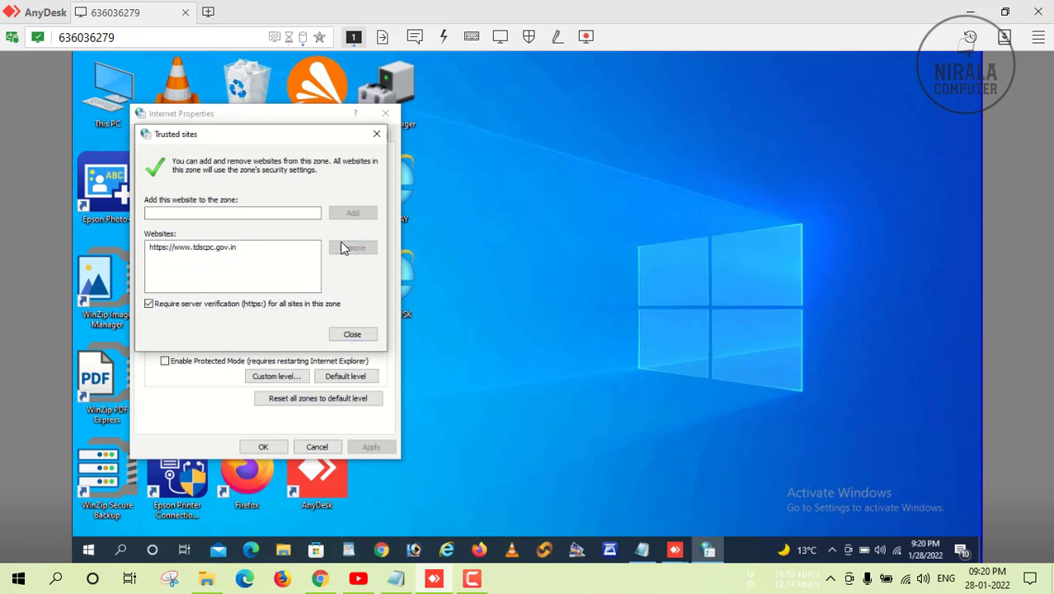
{"action": "left_click", "coordinate": [221, 250]}
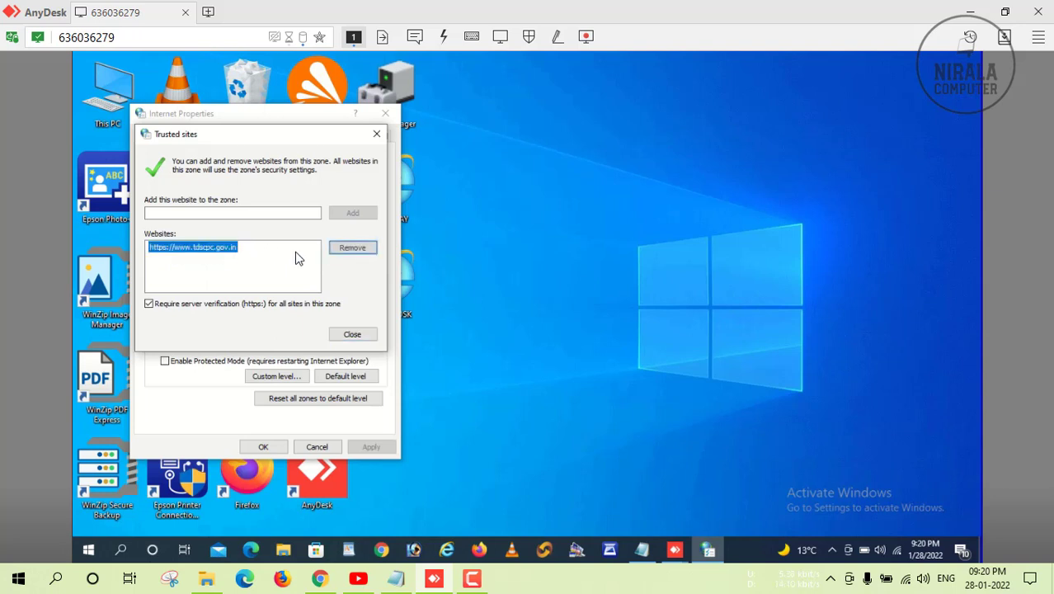
{"action": "left_click", "coordinate": [345, 248]}
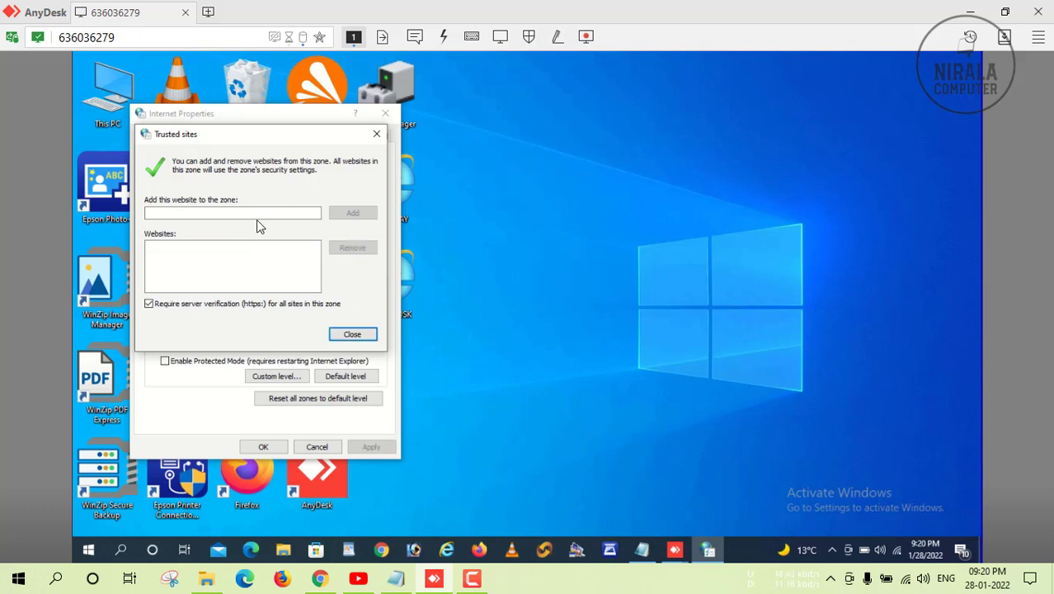
{"action": "left_click", "coordinate": [256, 212]}
{"action": "type", "text": "https://cedge.co.in:1104/"}
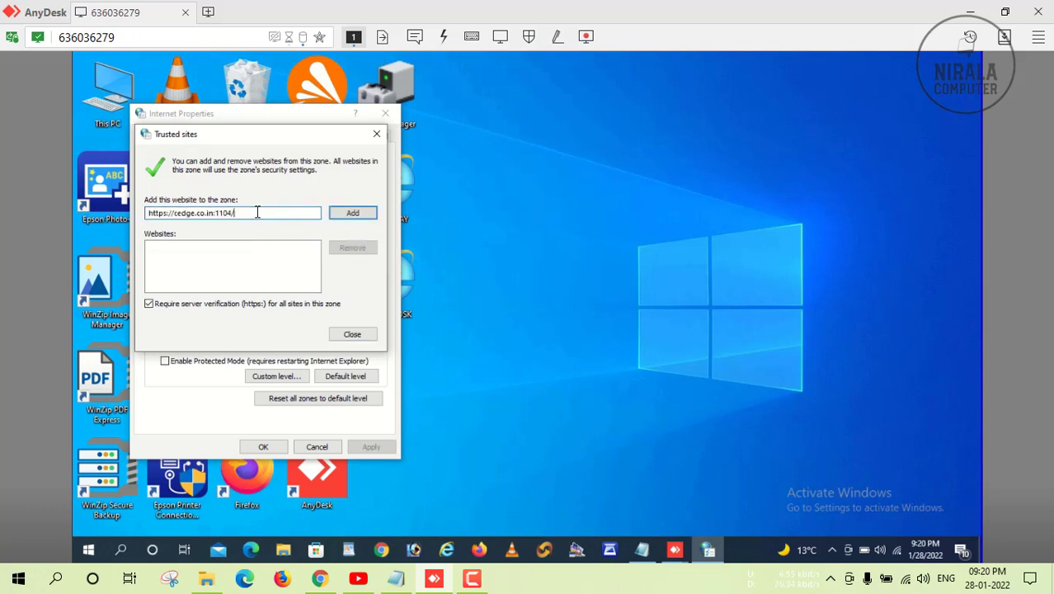
{"action": "left_click", "coordinate": [353, 214]}
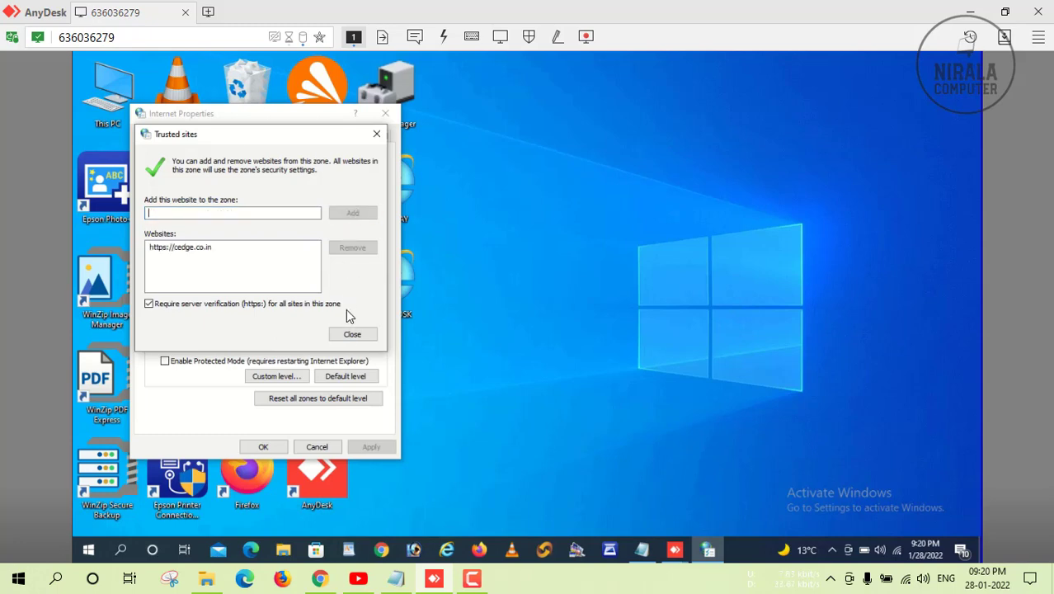
{"action": "left_click", "coordinate": [352, 335]}
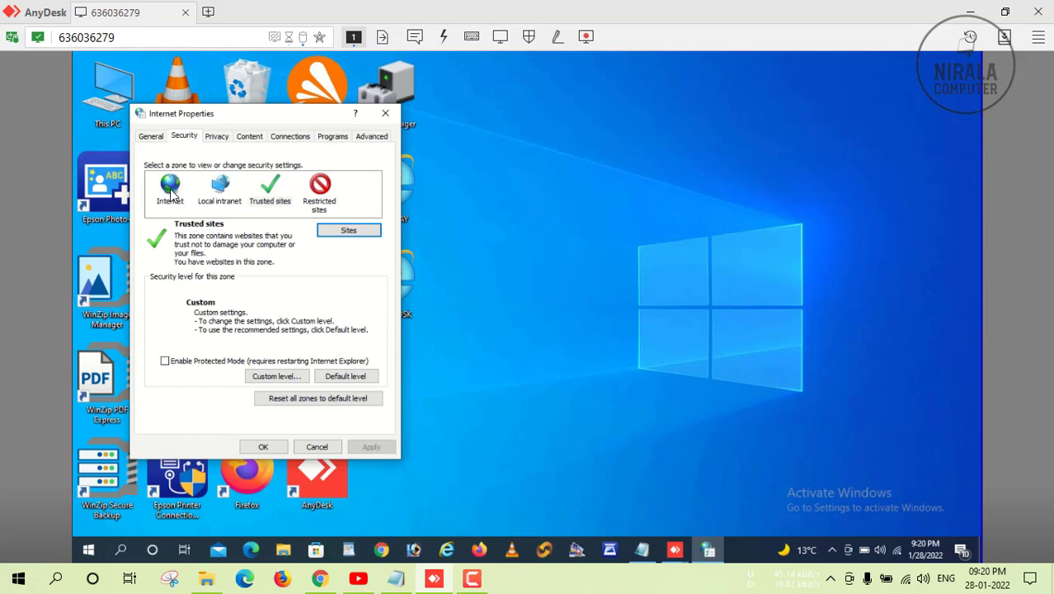
Set the Internet zone's 'Initialize and script ActiveX controls not marked as safe' to Disable and save.
{"action": "left_click", "coordinate": [171, 190]}
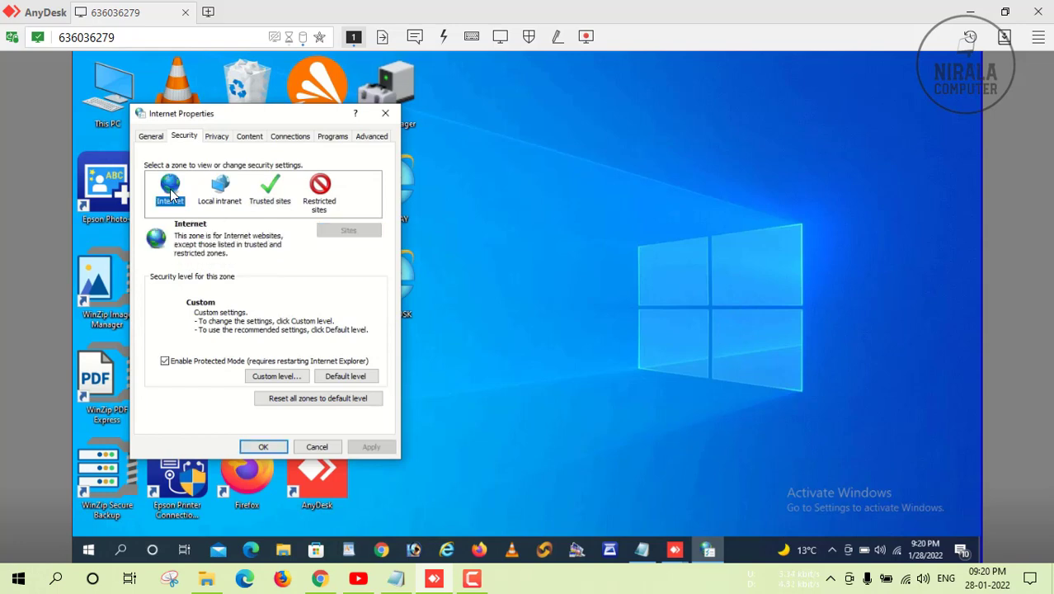
{"action": "left_click", "coordinate": [276, 377]}
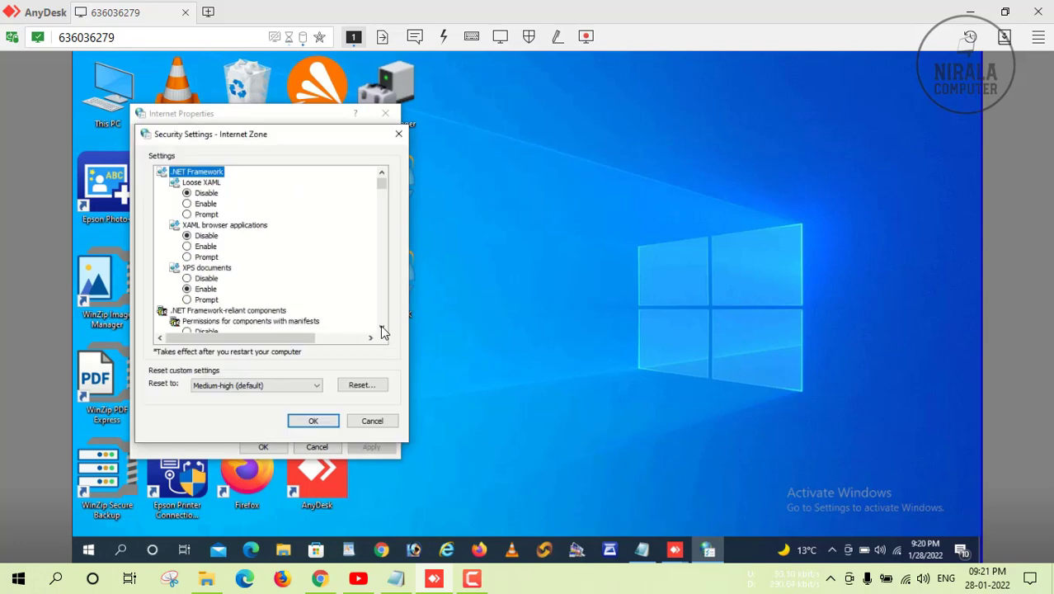
{"action": "scroll", "coordinate": [382, 330], "scroll_direction": "down", "scroll_amount": 5}
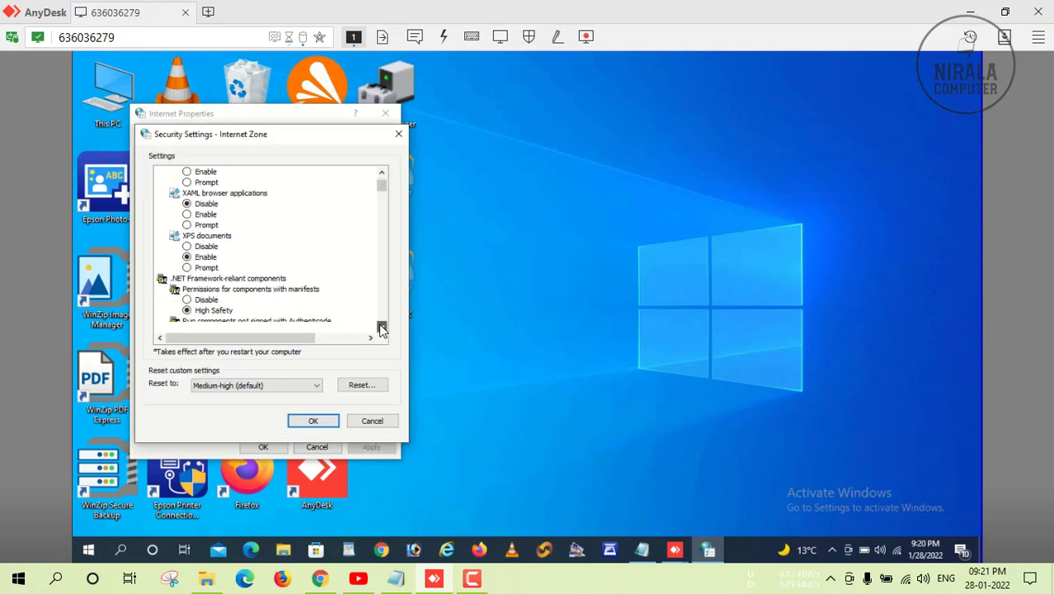
{"action": "scroll", "coordinate": [382, 330], "scroll_direction": "down", "scroll_amount": 4}
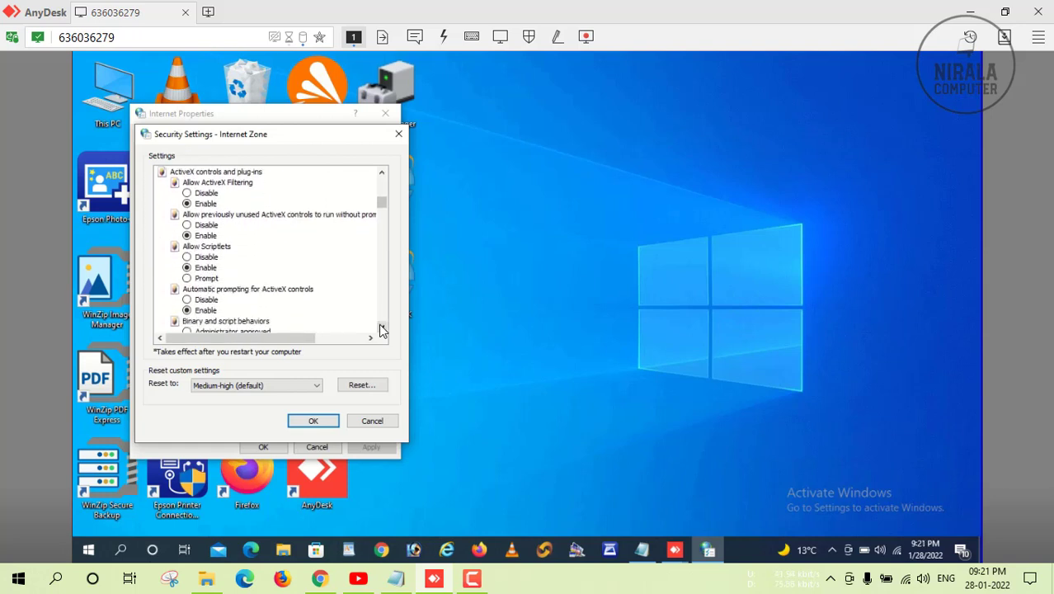
{"action": "scroll", "coordinate": [382, 330], "scroll_direction": "down", "scroll_amount": 3}
{"action": "scroll", "coordinate": [382, 330], "scroll_direction": "down", "scroll_amount": 3}
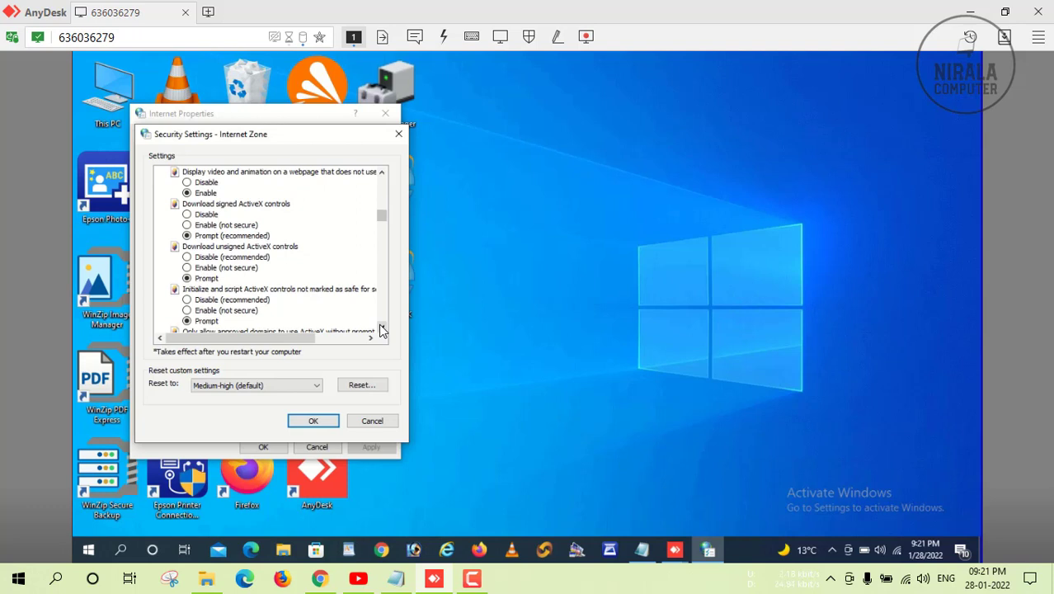
{"action": "left_click", "coordinate": [188, 300]}
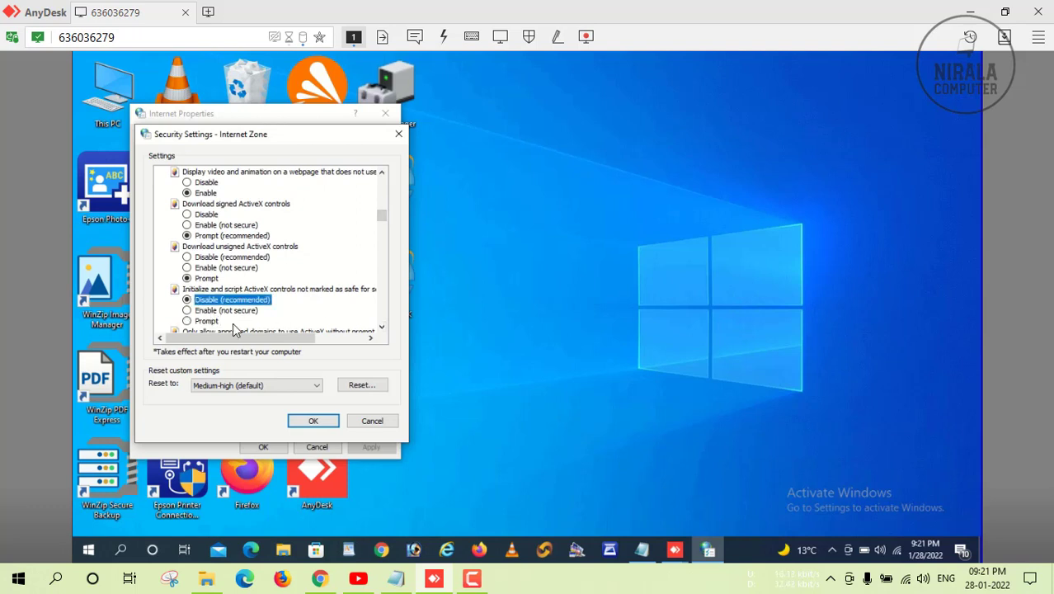
{"action": "left_click", "coordinate": [312, 421]}
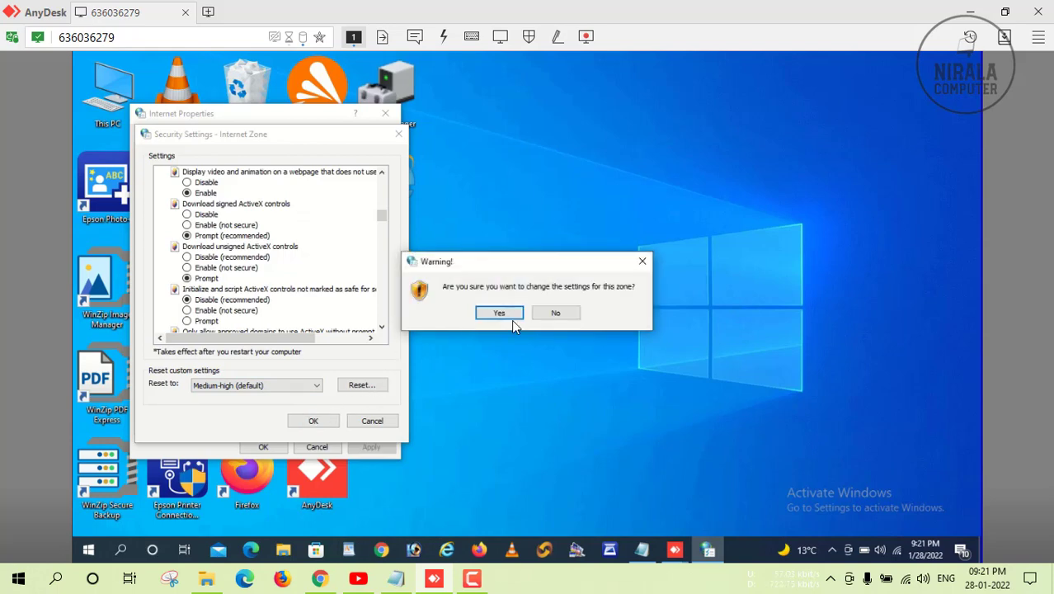
{"action": "left_click", "coordinate": [499, 313]}
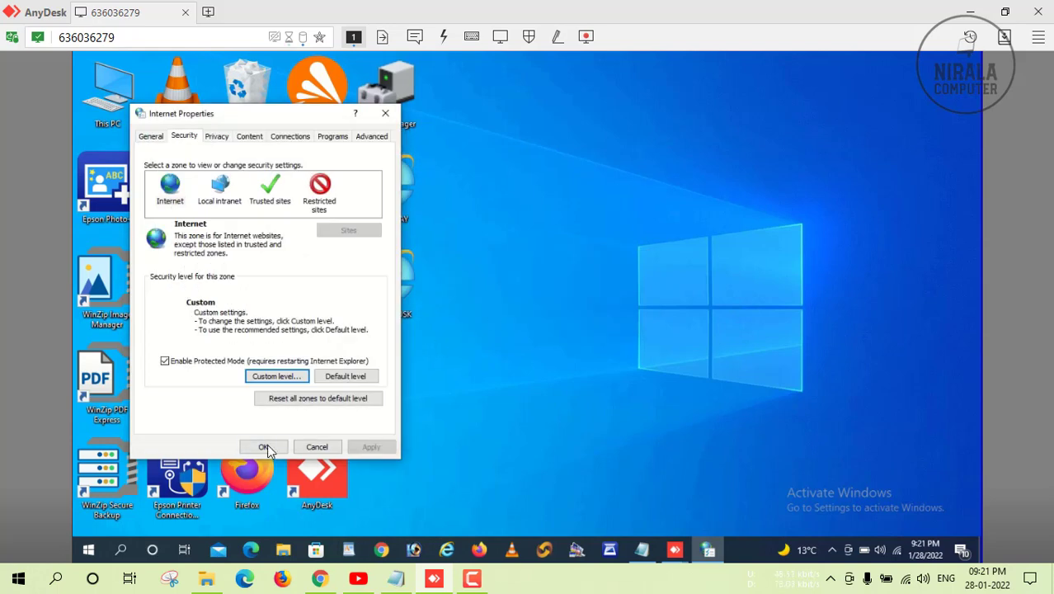
{"action": "left_click", "coordinate": [263, 446]}
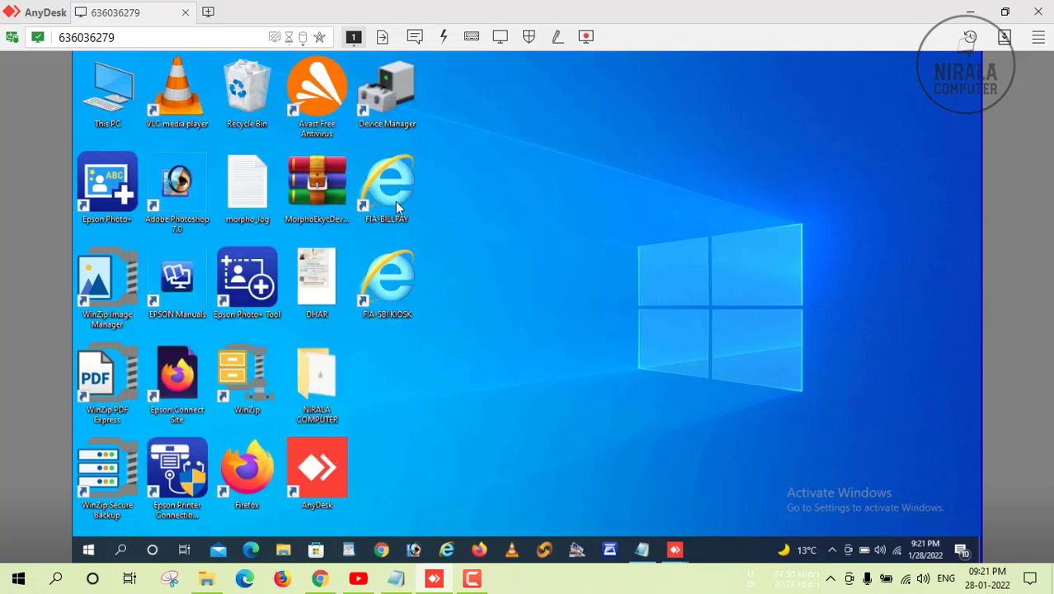
Delete the Device Manager, FIA-BILLPAY and FIA-SBI KIOSK desktop shortcuts, then launch Services.
{"action": "left_click_drag", "start_coordinate": [395, 201], "coordinate": [397, 318]}
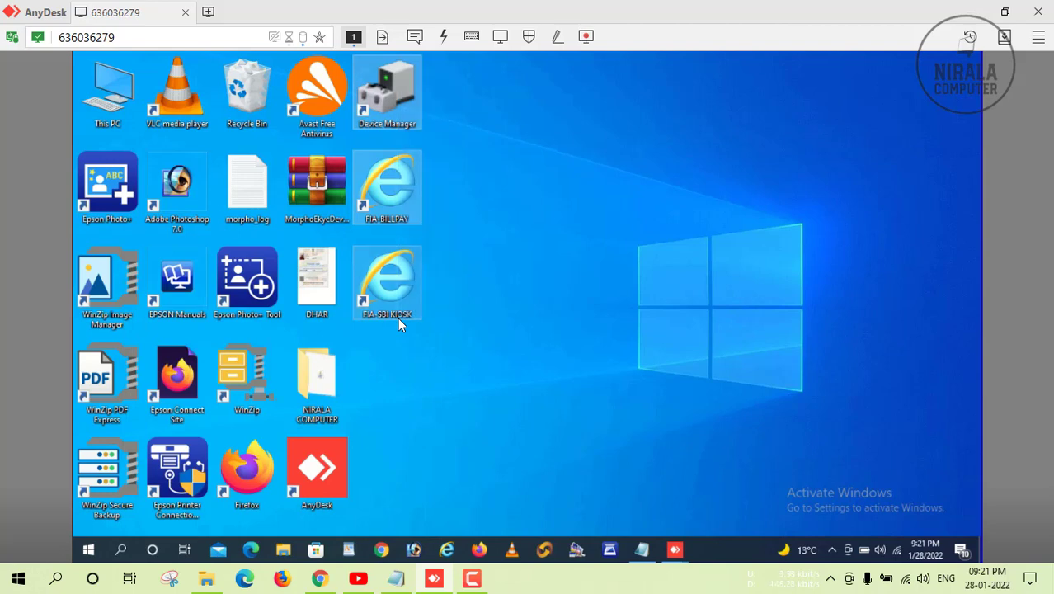
{"action": "key", "text": "Delete"}
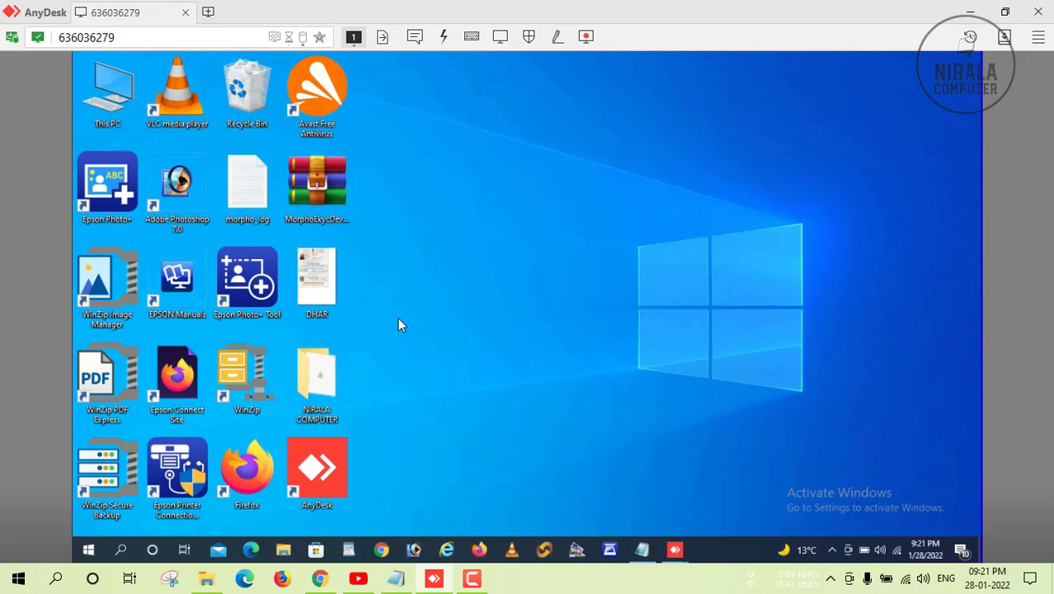
{"action": "left_click", "coordinate": [121, 550]}
{"action": "type", "text": "SERVI"}
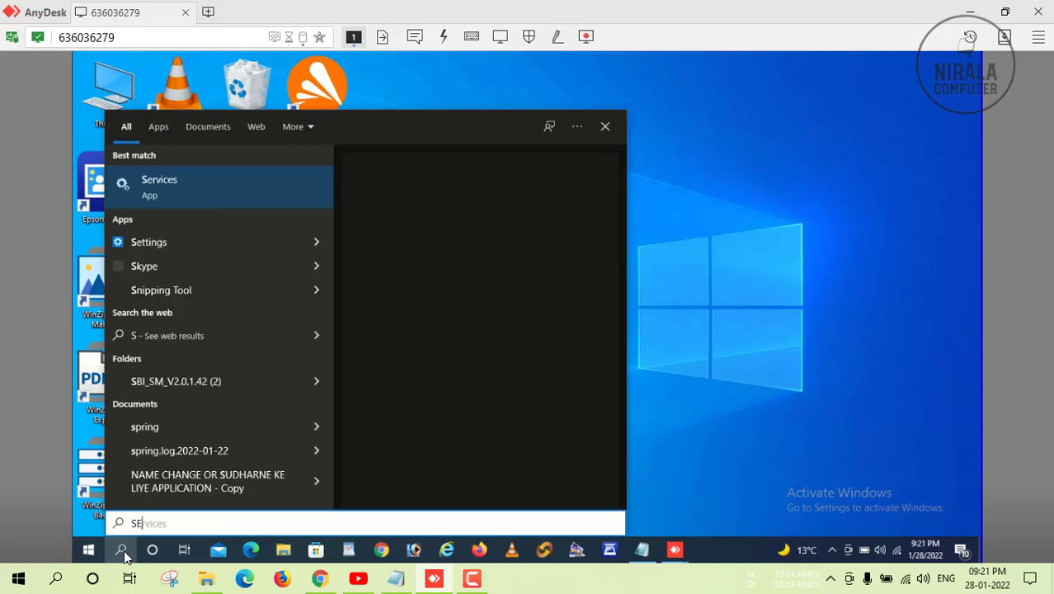
{"action": "left_click", "coordinate": [150, 194]}
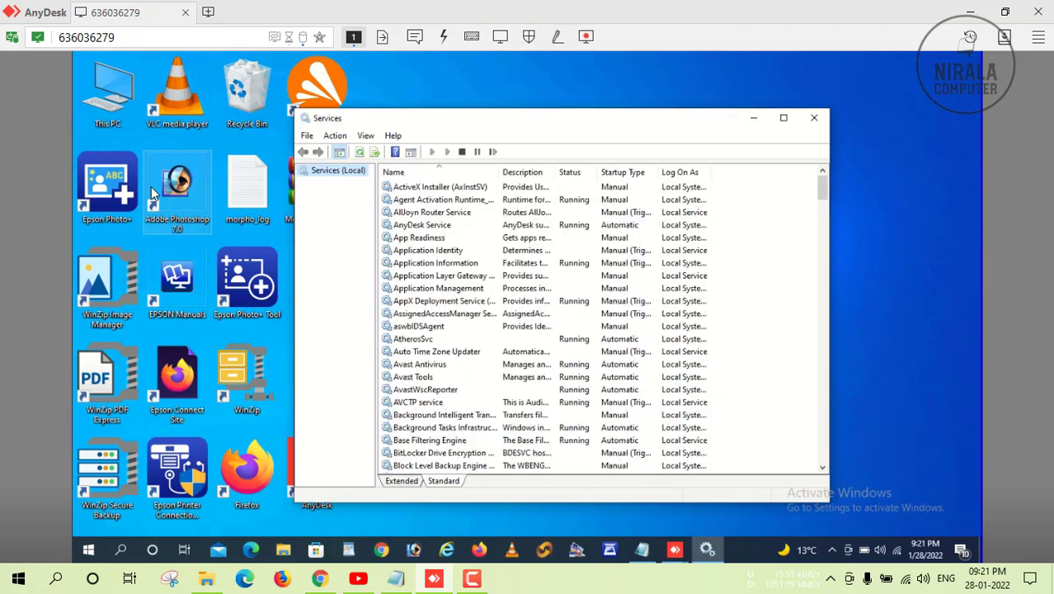
Stop and restart the Morpho RD Service, then close Services.
{"action": "left_click", "coordinate": [434, 264]}
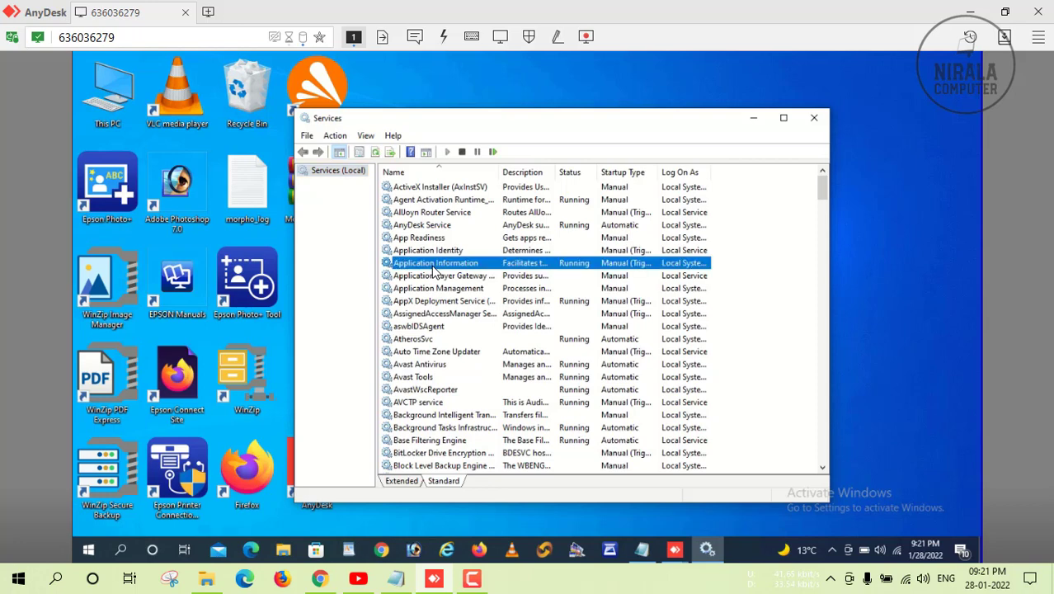
{"action": "key", "text": "m"}
{"action": "key", "text": "o"}
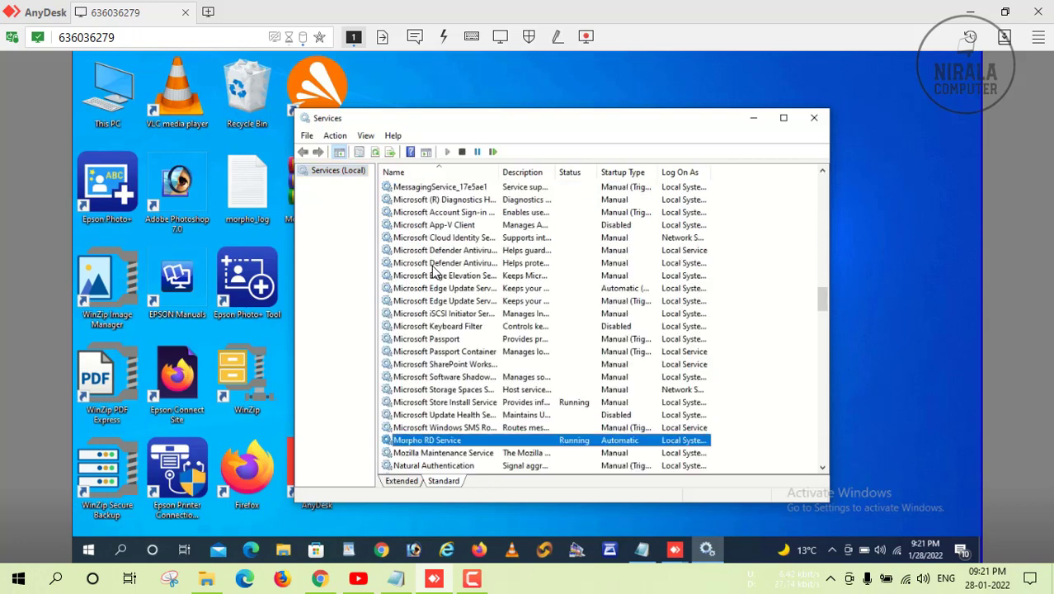
{"action": "double_click", "coordinate": [441, 442]}
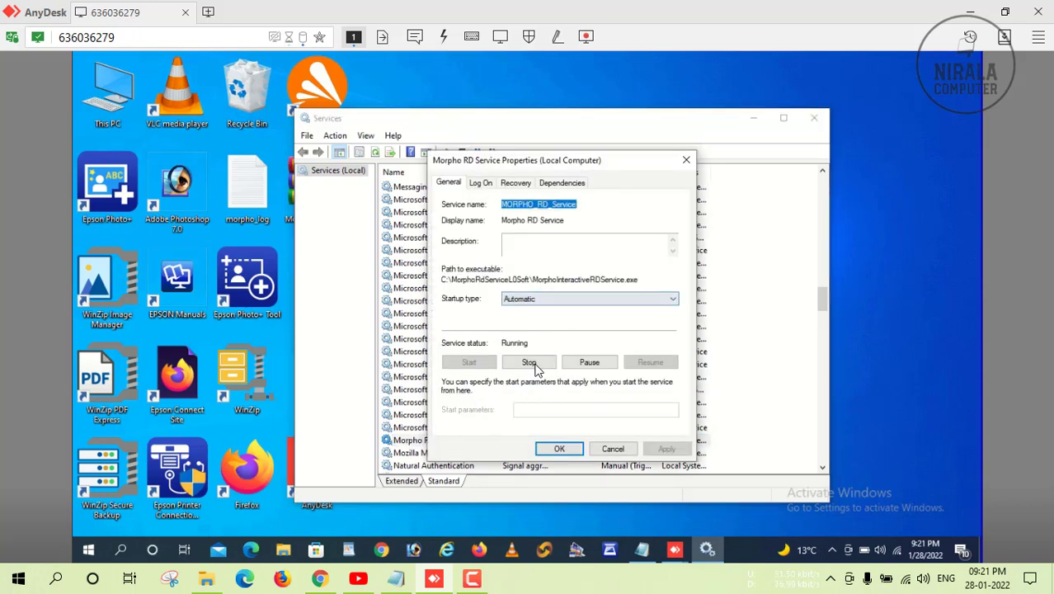
{"action": "left_click", "coordinate": [529, 363]}
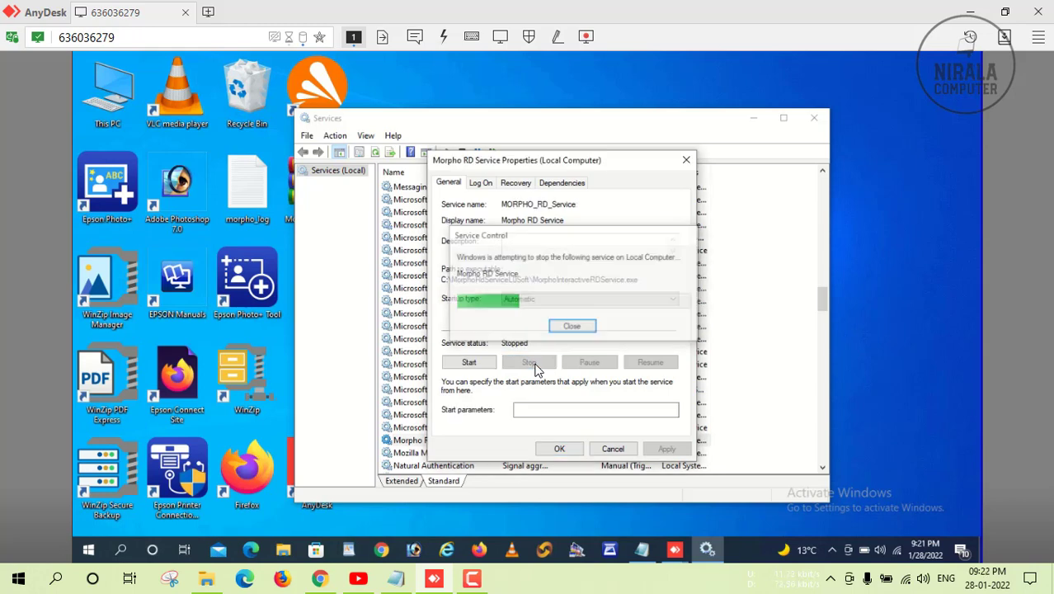
{"action": "left_click", "coordinate": [468, 362]}
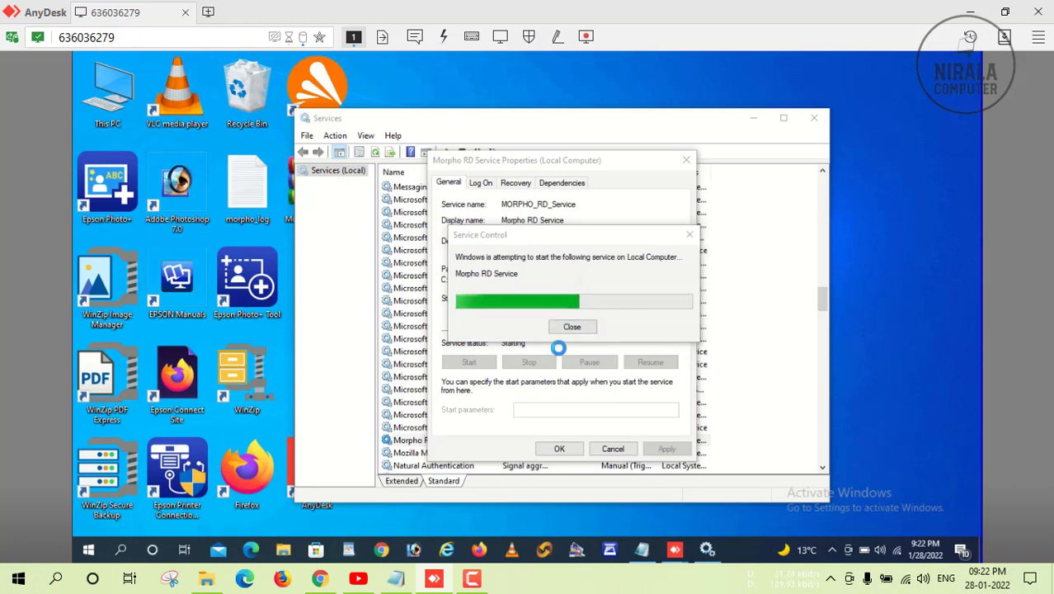
{"action": "left_click", "coordinate": [559, 451]}
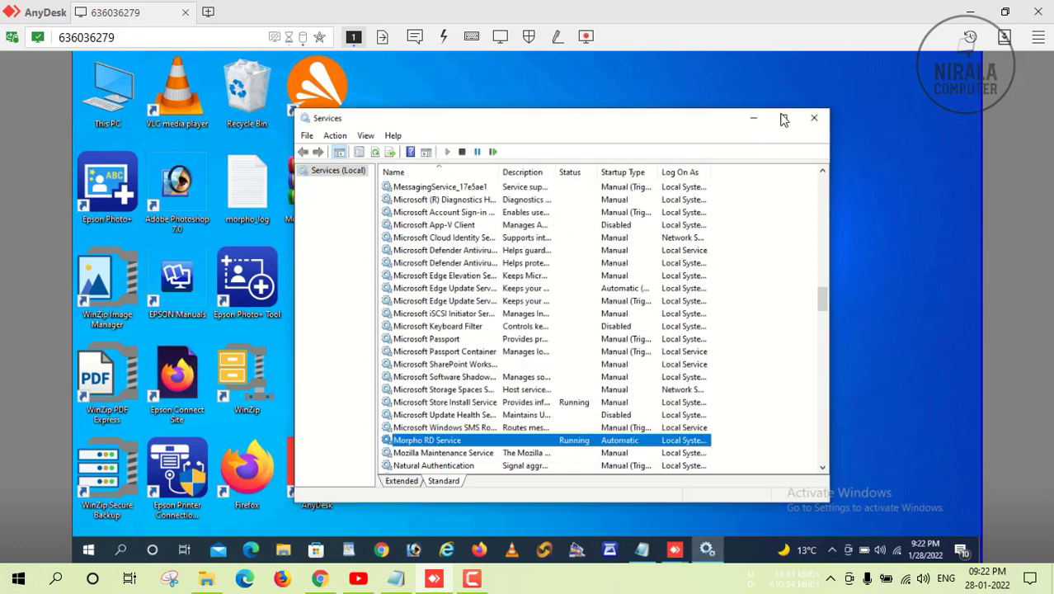
{"action": "left_click", "coordinate": [814, 118]}
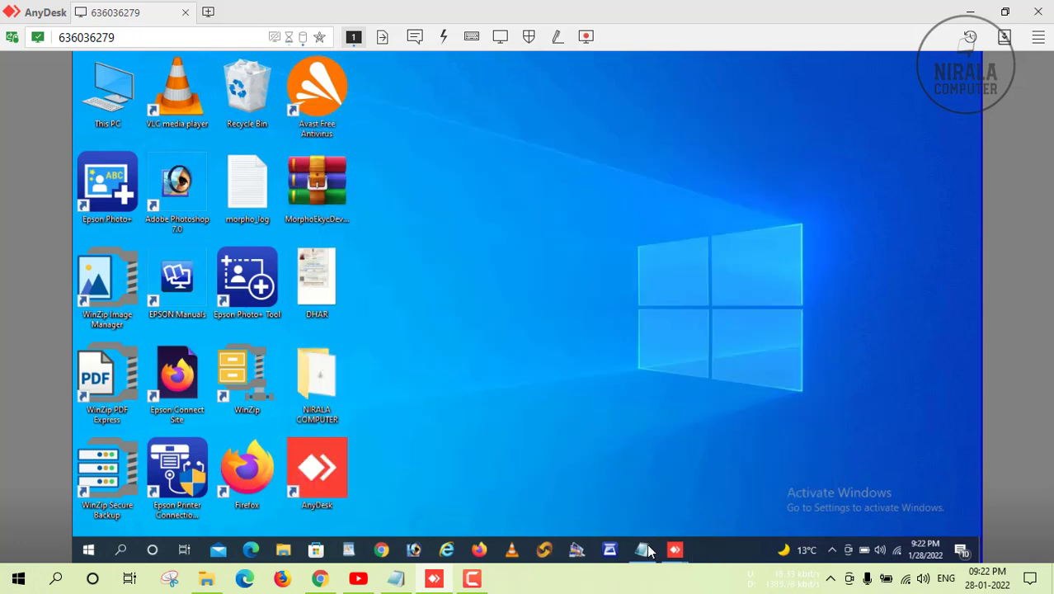
Restore the kiosk page, tick the Aadhaar consent box, and submit fingerprint verification past both alerts.
{"action": "left_click", "coordinate": [644, 549]}
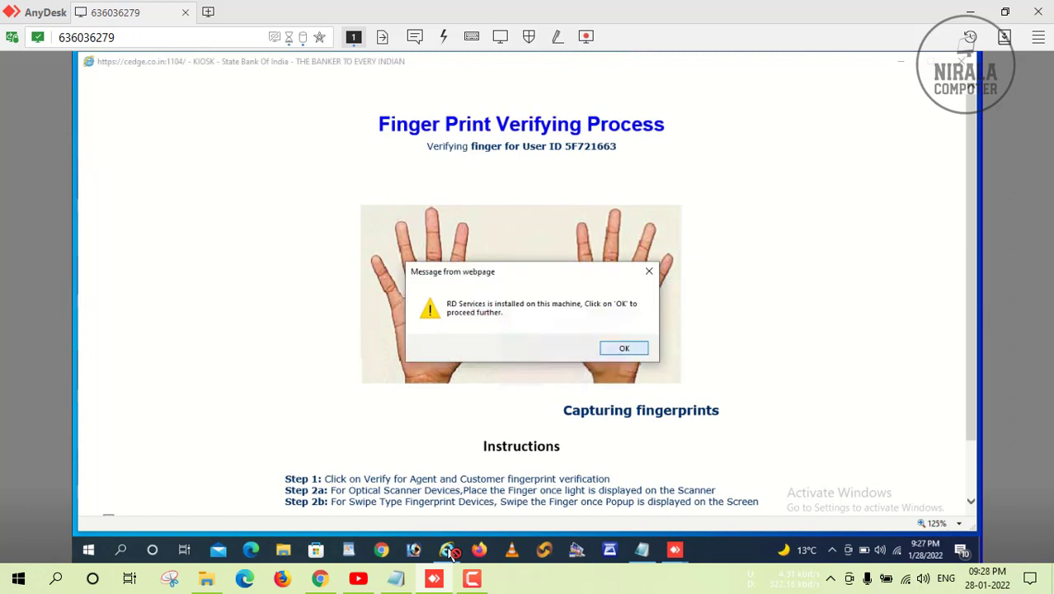
{"action": "key", "text": "Return"}
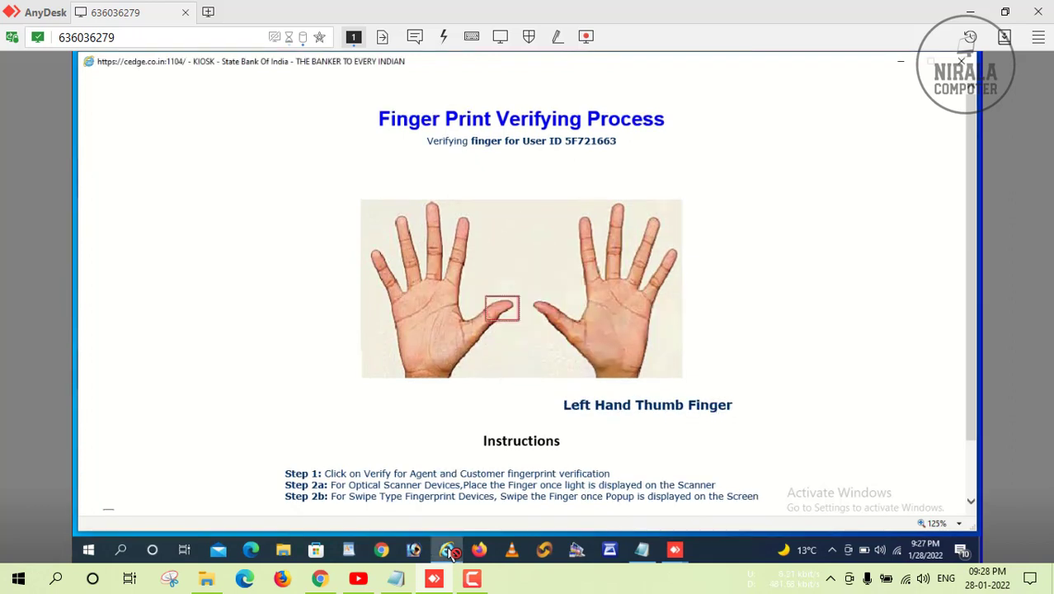
{"action": "key", "text": "Down"}
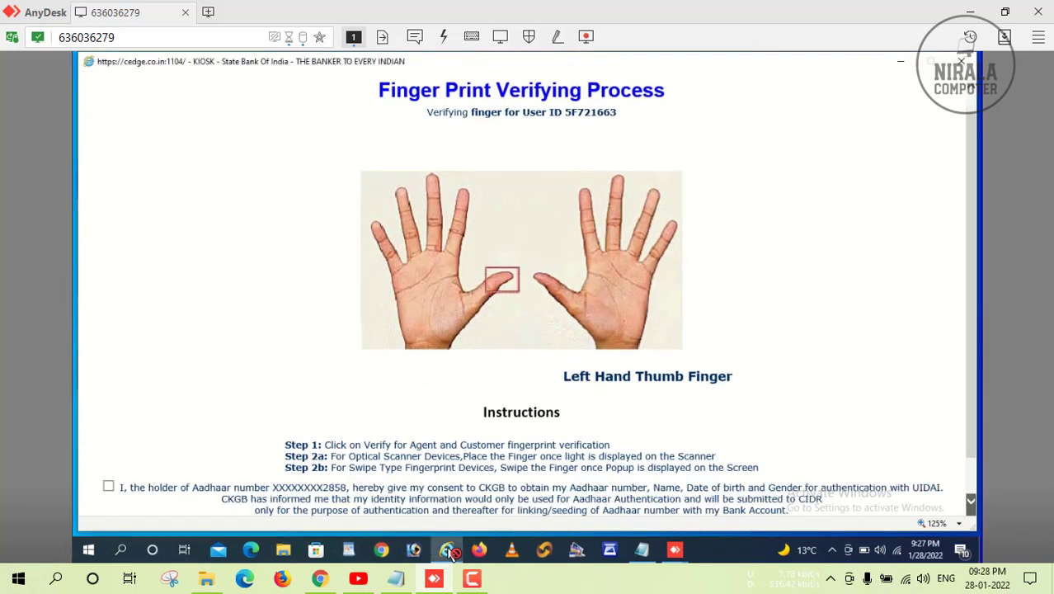
{"action": "key", "text": "Down"}
{"action": "key", "text": "space"}
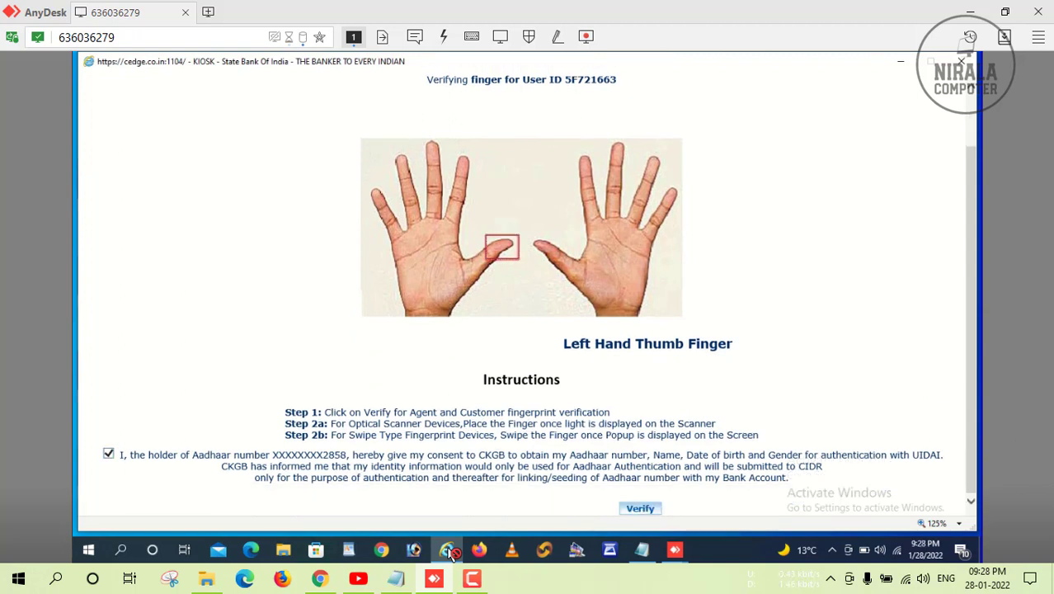
{"action": "key", "text": "Return"}
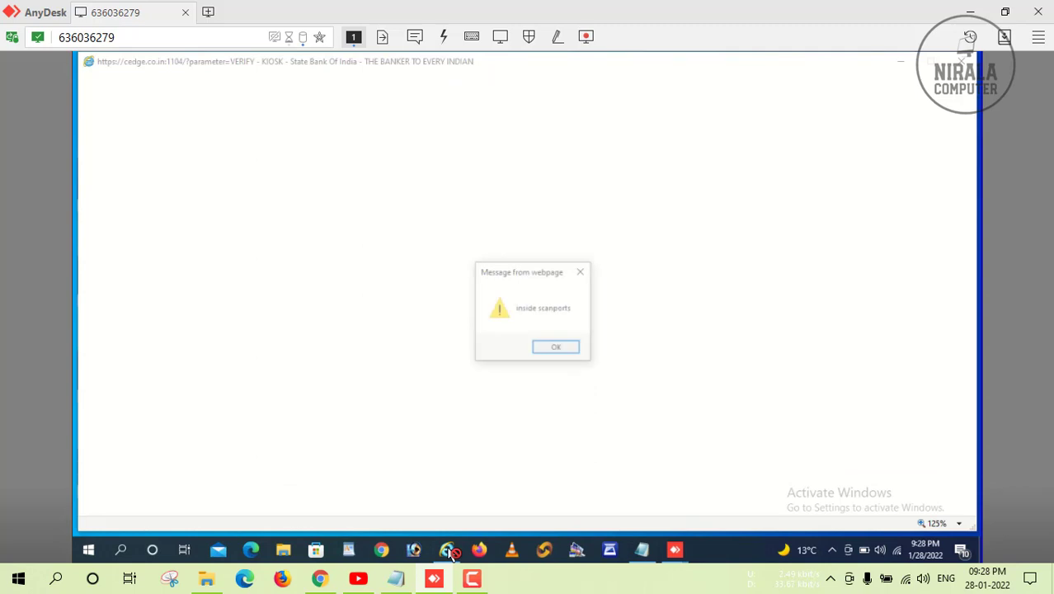
{"action": "key", "text": "Return"}
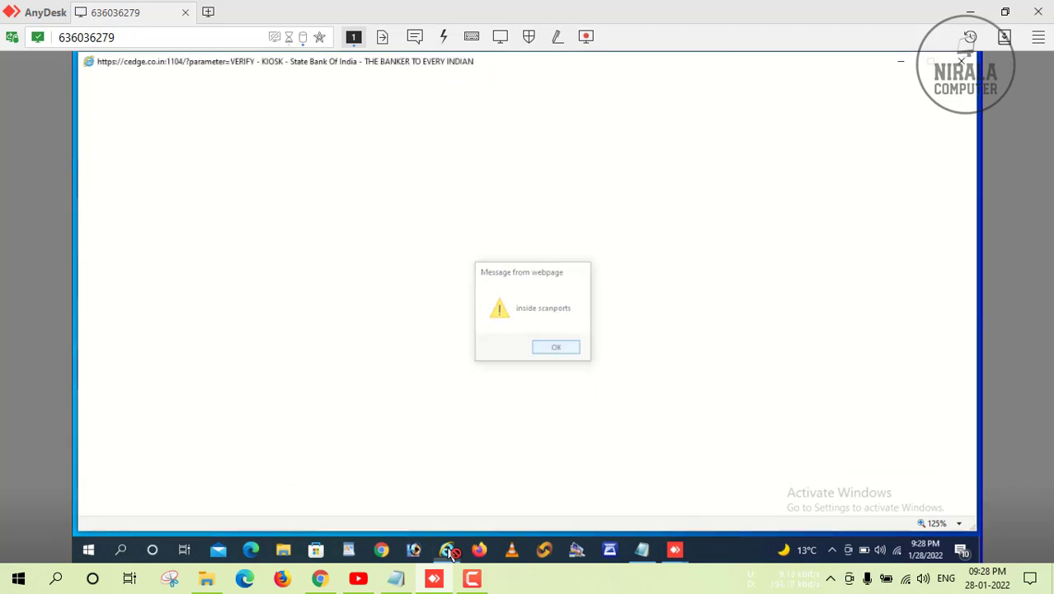